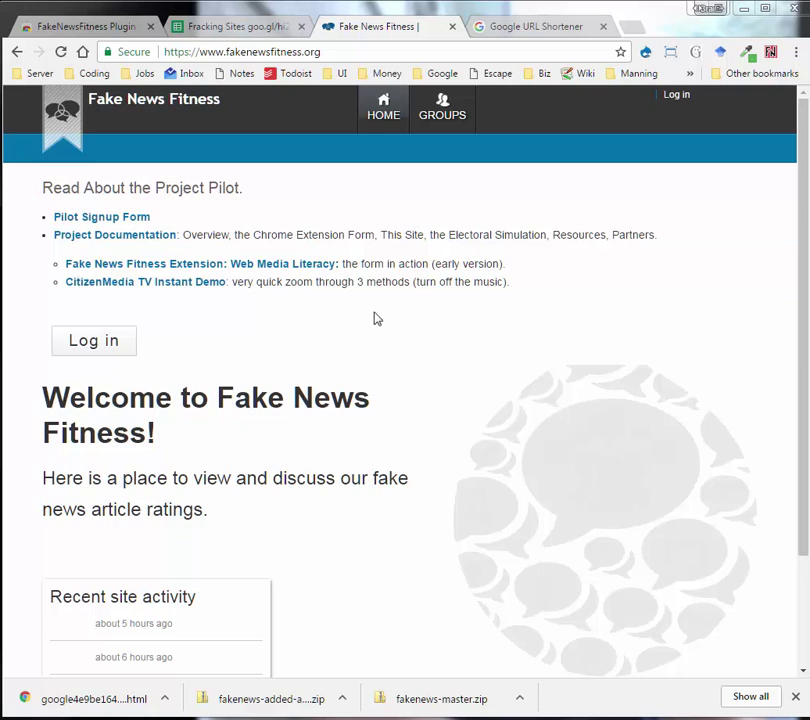
Step: Log in to the Fake News Fitness site with the account's username and password
left_click(107, 343)
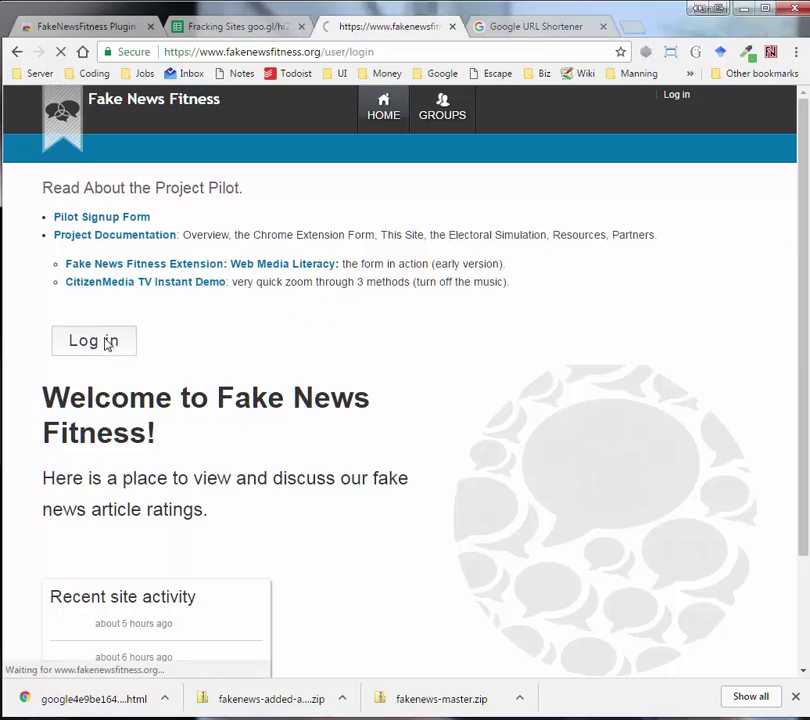
left_click_drag(115, 342, 52, 342)
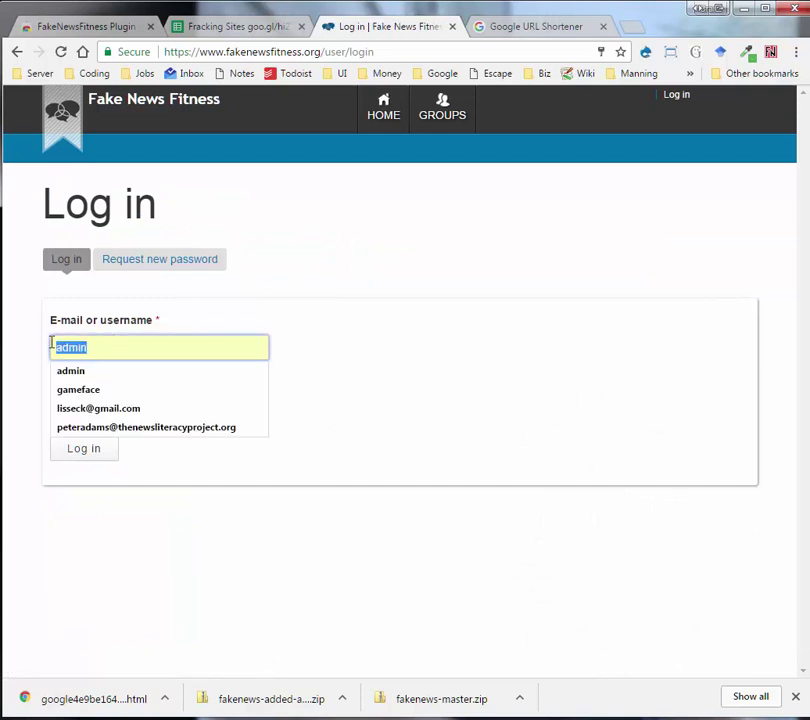
type("john24")
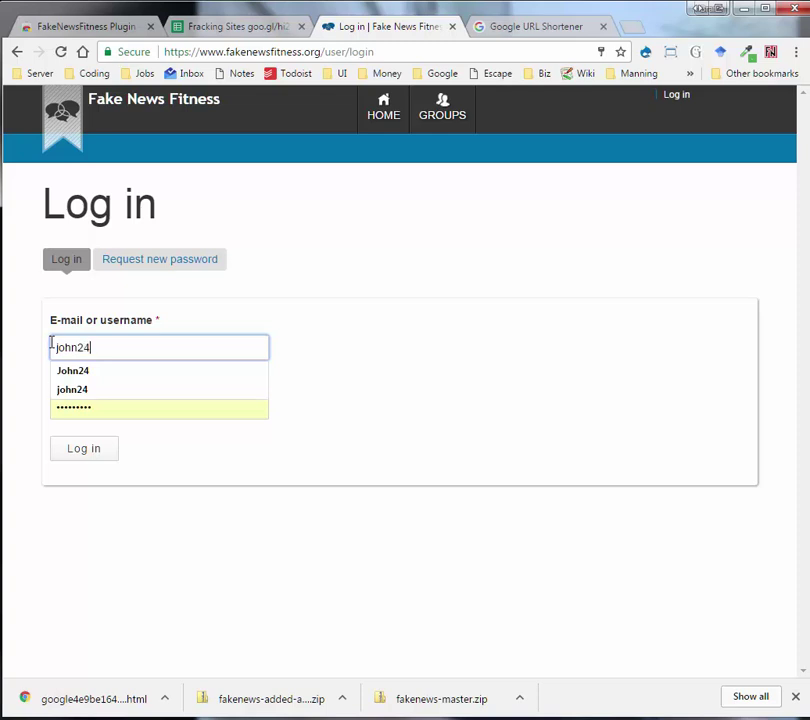
left_click(278, 384)
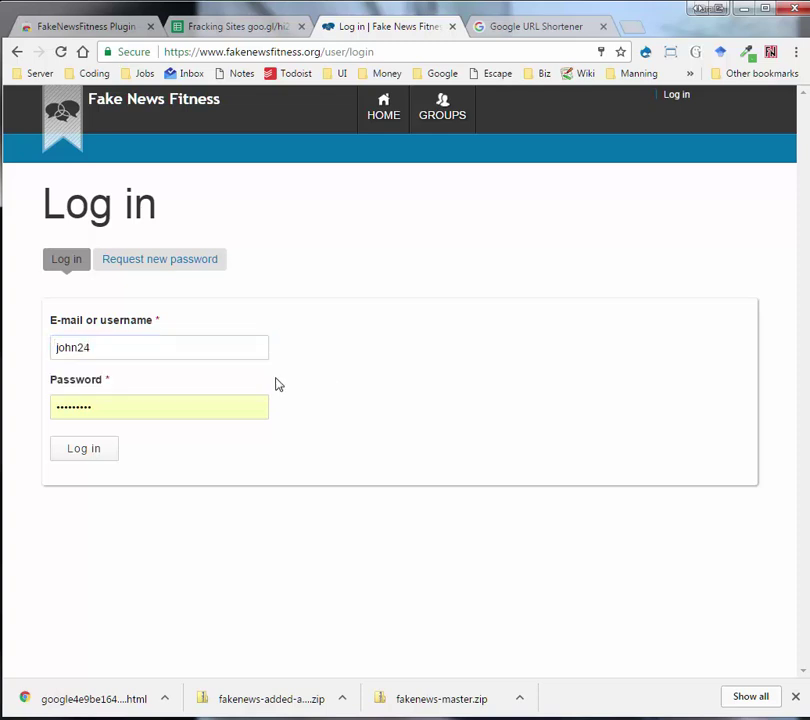
double_click(119, 407)
type("p")
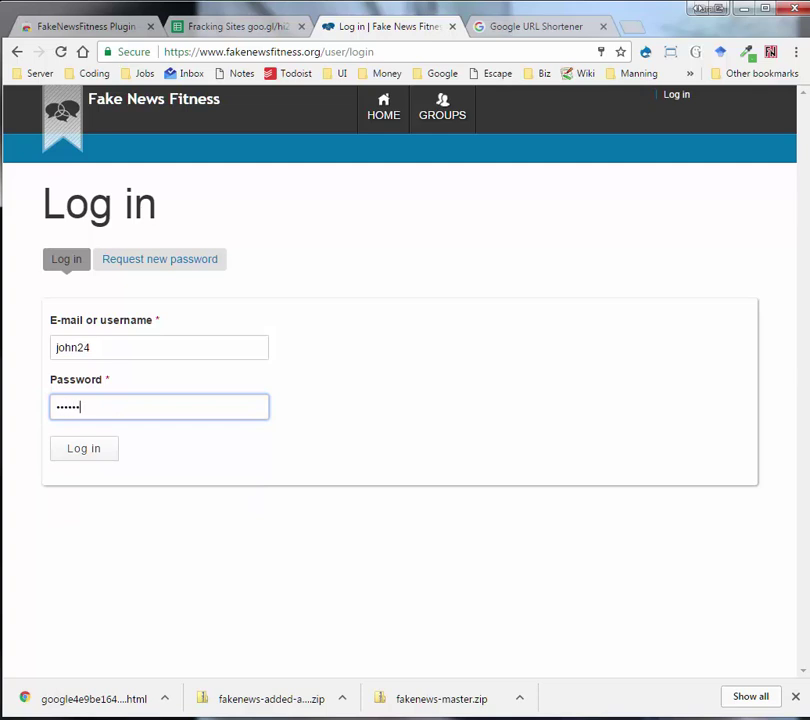
left_click(83, 455)
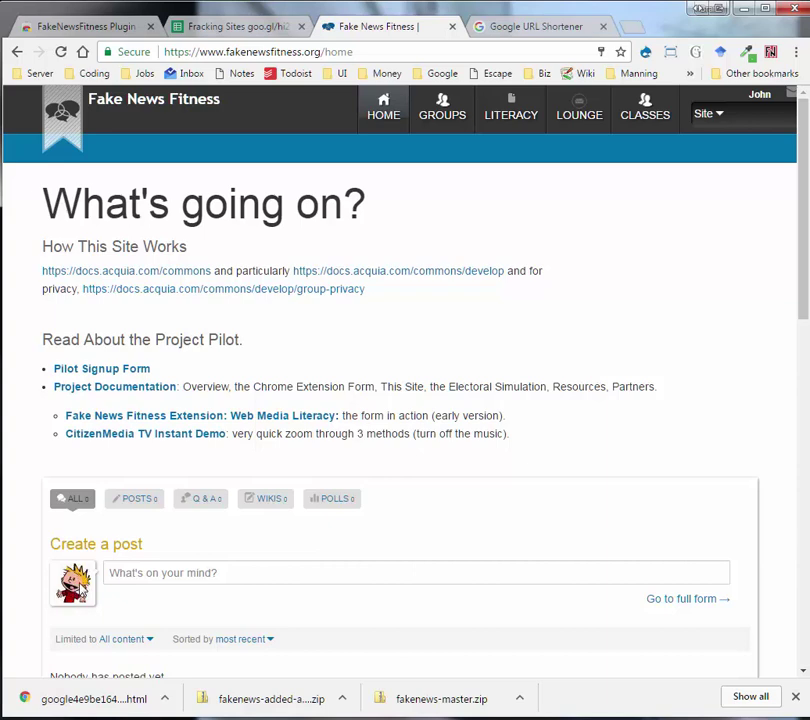
Step: Open the account editing page from the signed-in user's profile and look over its fields
left_click(760, 96)
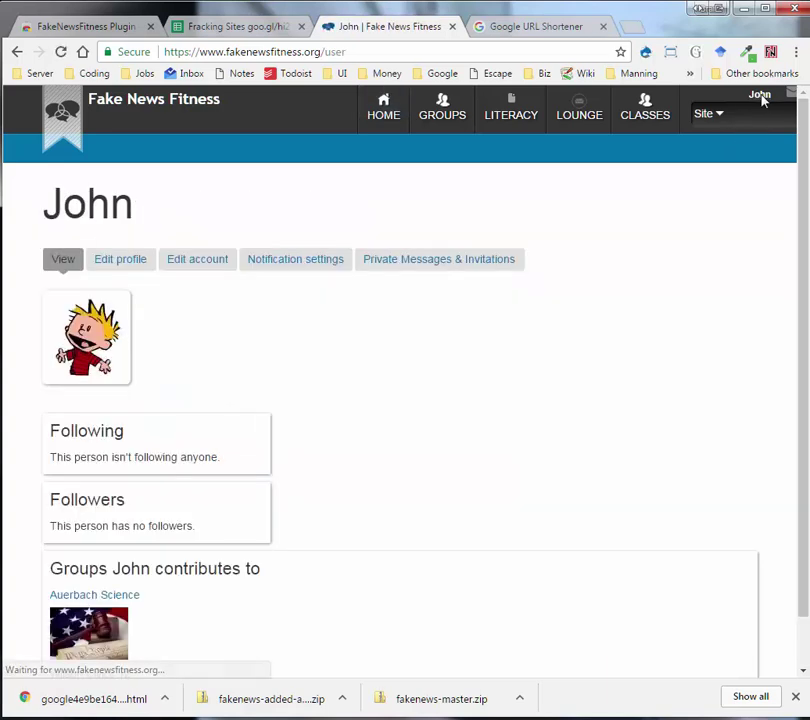
left_click(195, 262)
mouse_move(801, 194)
left_mouse_down()
mouse_move(806, 325)
mouse_move(806, 195)
left_mouse_up()
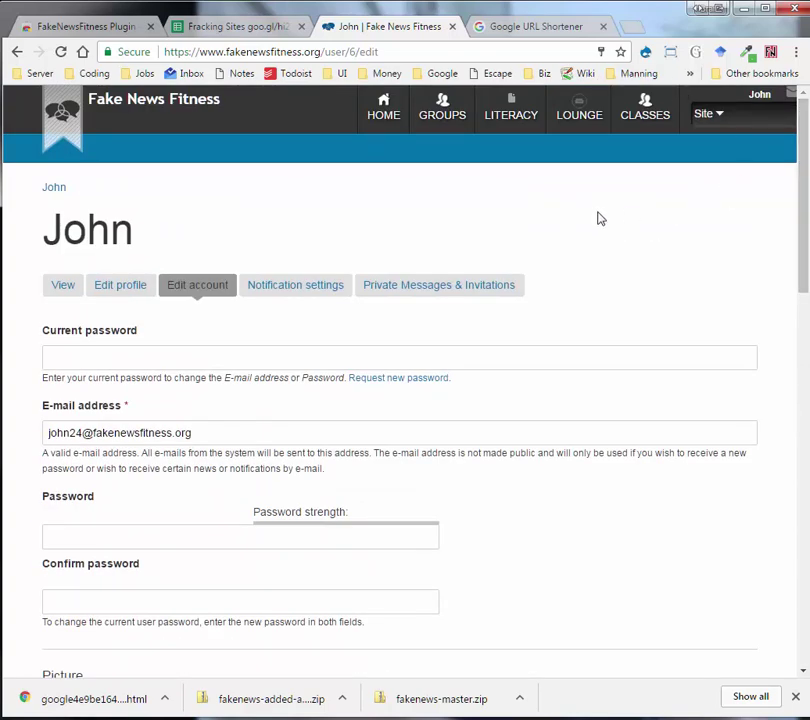
Step: Open the science class and view its existing page check on "THE SCIENCE IS SETTLED: FRACKING IS SAFE (all caps)"
left_click(645, 115)
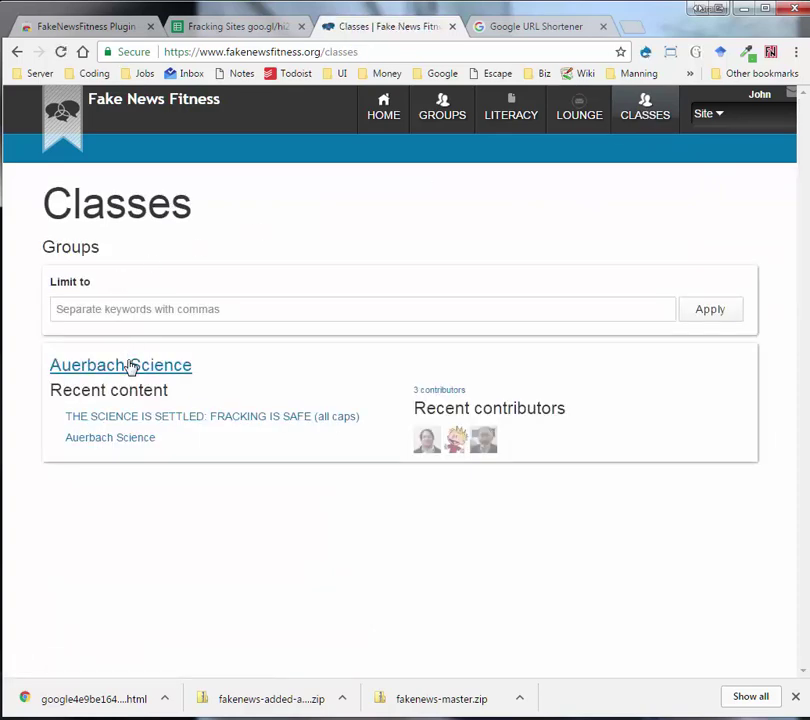
left_click(130, 366)
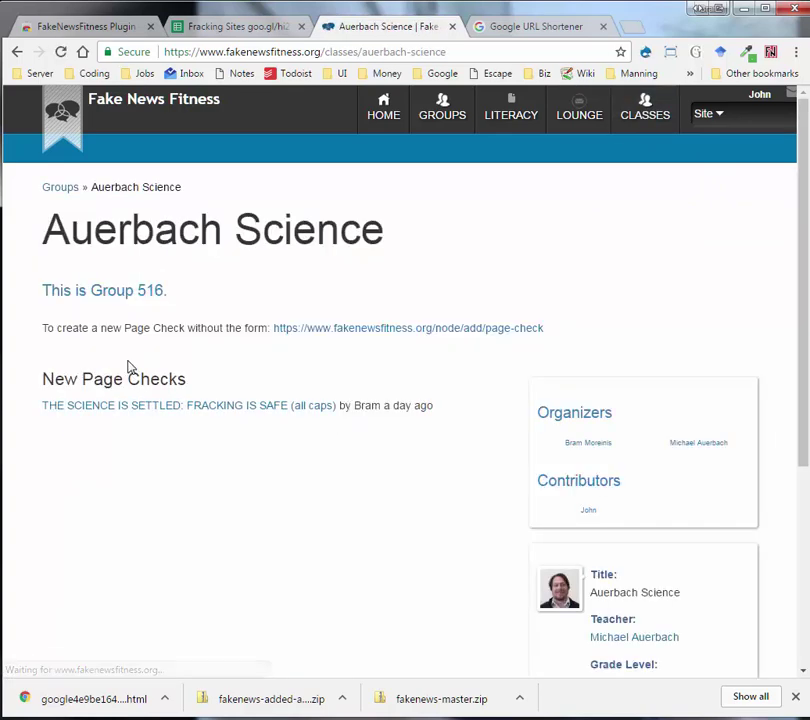
left_click(205, 408)
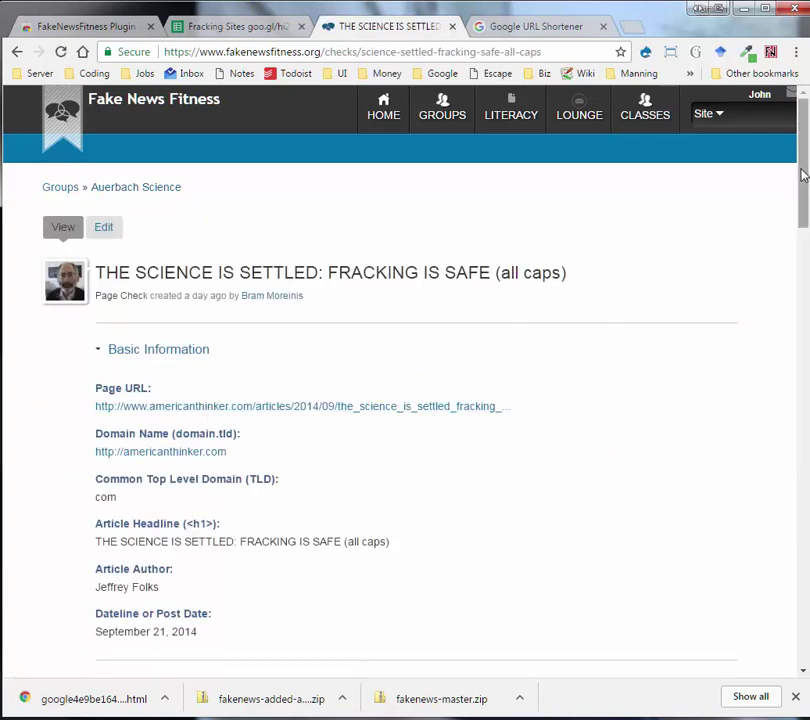
left_click_drag(803, 175, 658, 155)
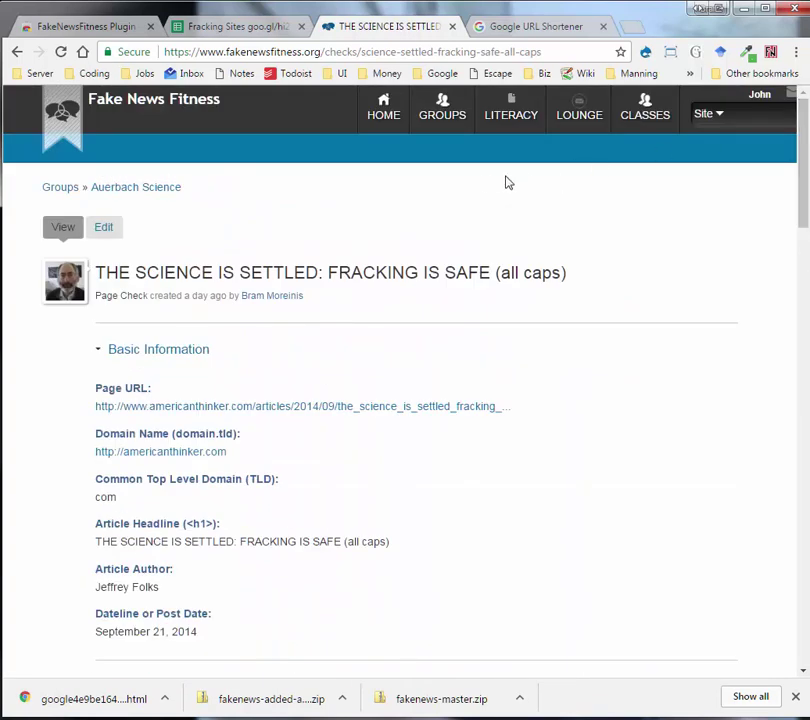
Step: Return to the science class and open the form for creating a new Page Check
left_click(637, 116)
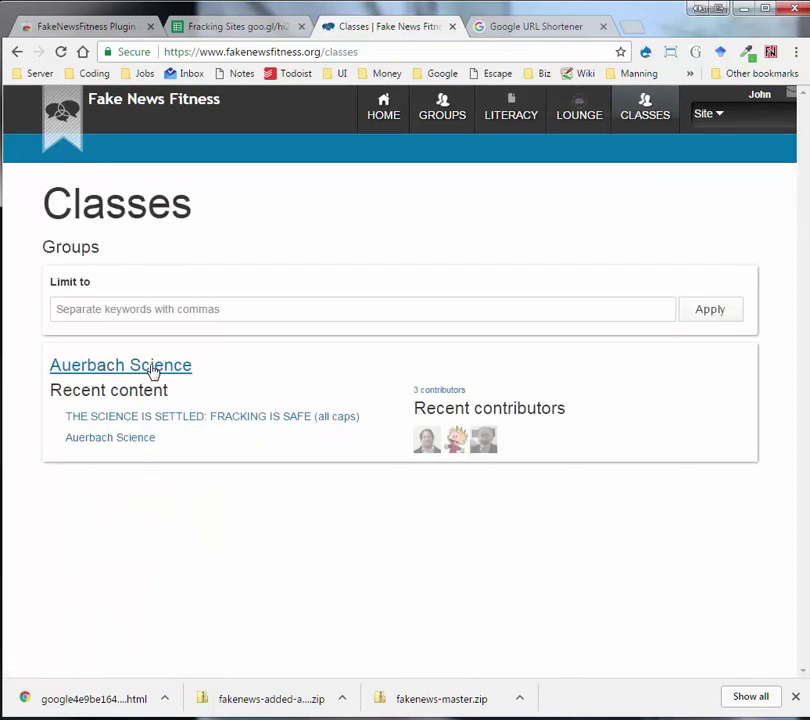
left_click(150, 368)
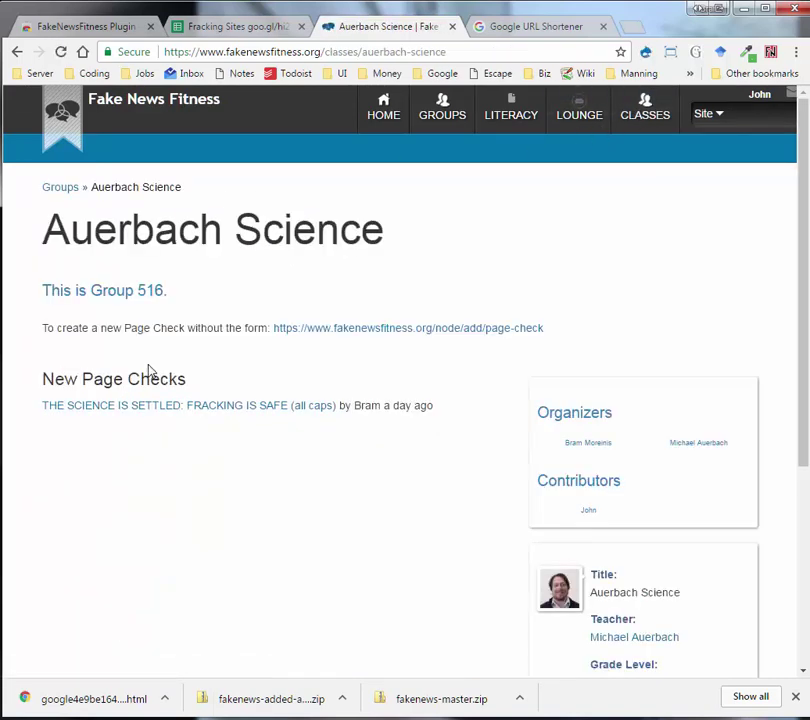
left_click(363, 334)
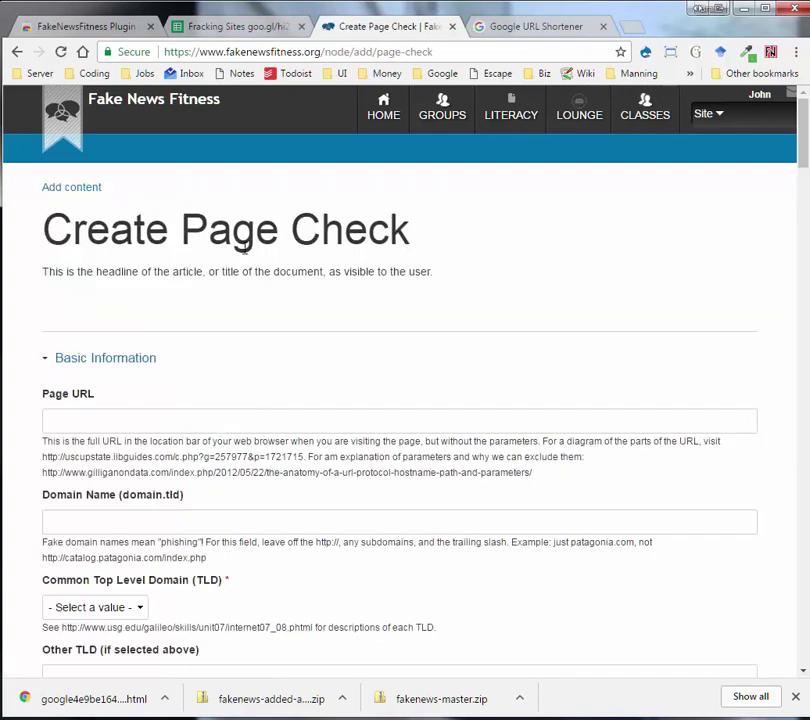
Step: Open the American Thinker fracking article from the Fracking Sites spreadsheet and copy its address into the form's Page URL field
left_click(236, 28)
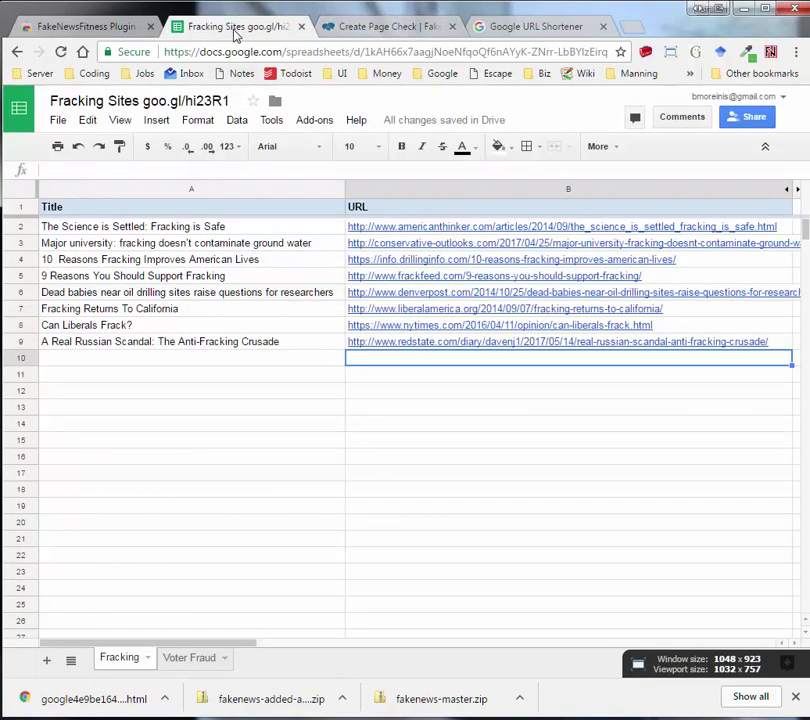
left_click(409, 230)
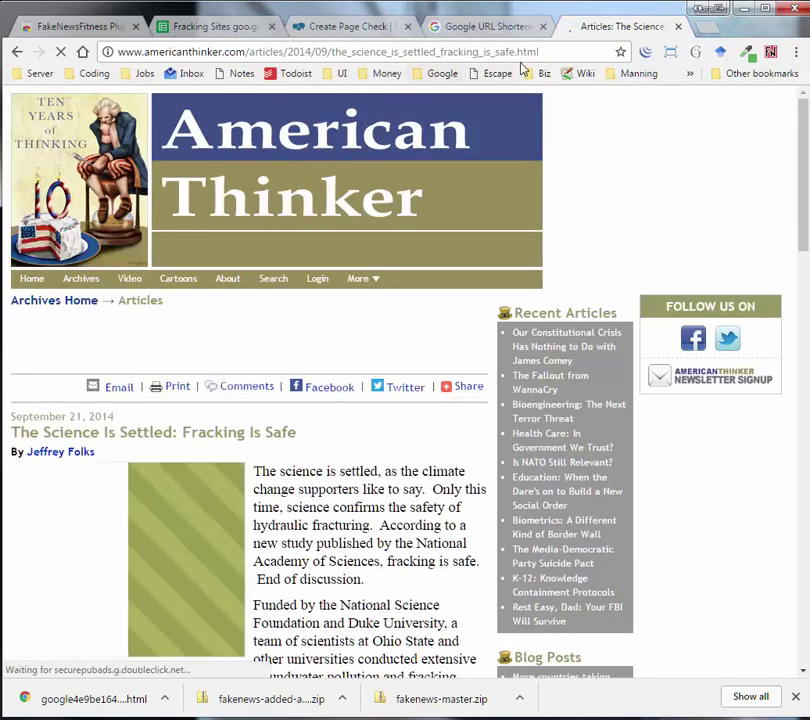
left_click(551, 48)
key("ctrl+c")
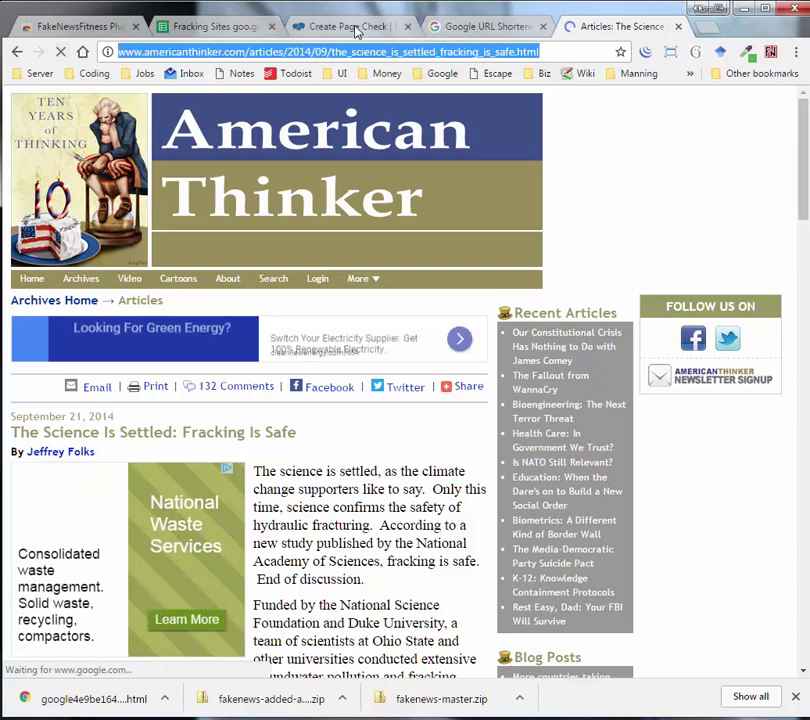
left_click(352, 26)
left_click(150, 420)
key("ctrl+v")
Step: Fill in the Domain Name as americanthinker.com and set the Common Top Level Domain to com
left_click(196, 520)
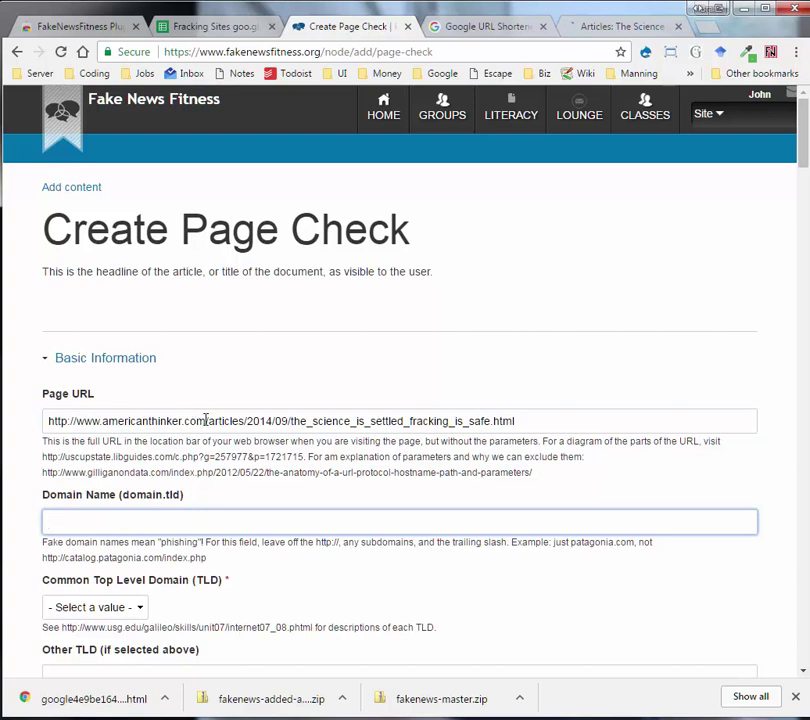
left_click_drag(206, 420, 103, 421)
key("ctrl+c")
left_click(143, 521)
key("ctrl+v")
scroll(790, 157, "down", 4)
left_click(137, 225)
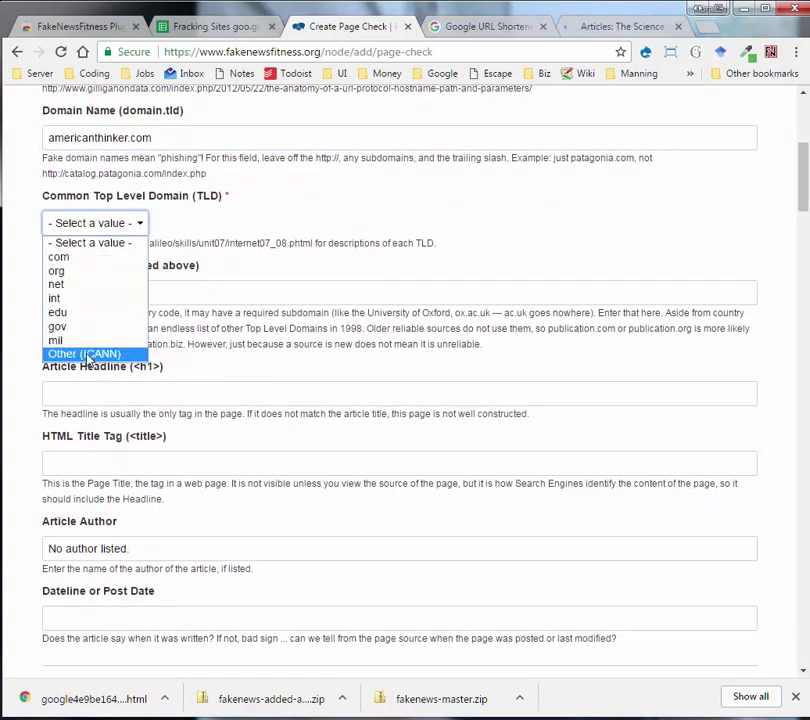
left_click(68, 260)
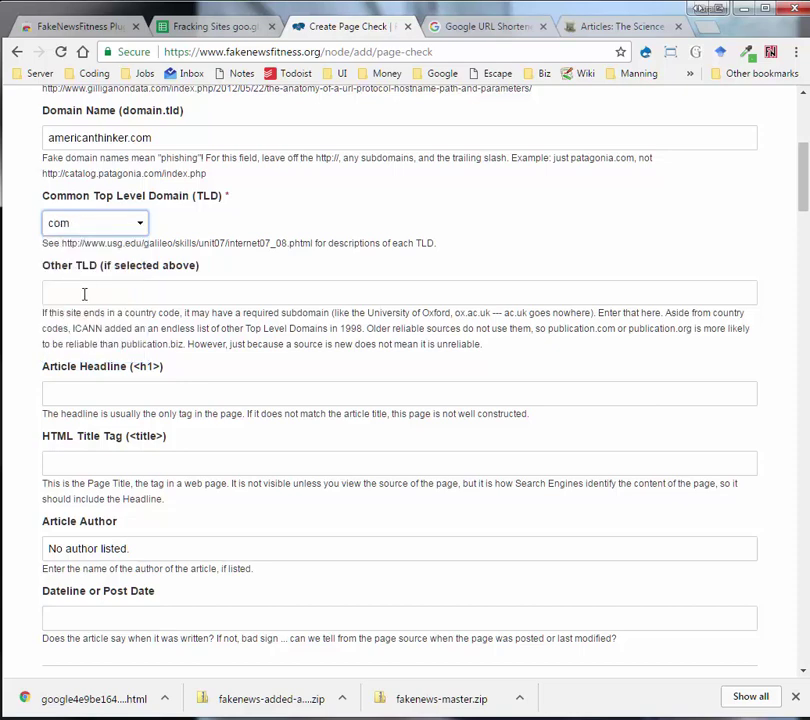
left_click(84, 294)
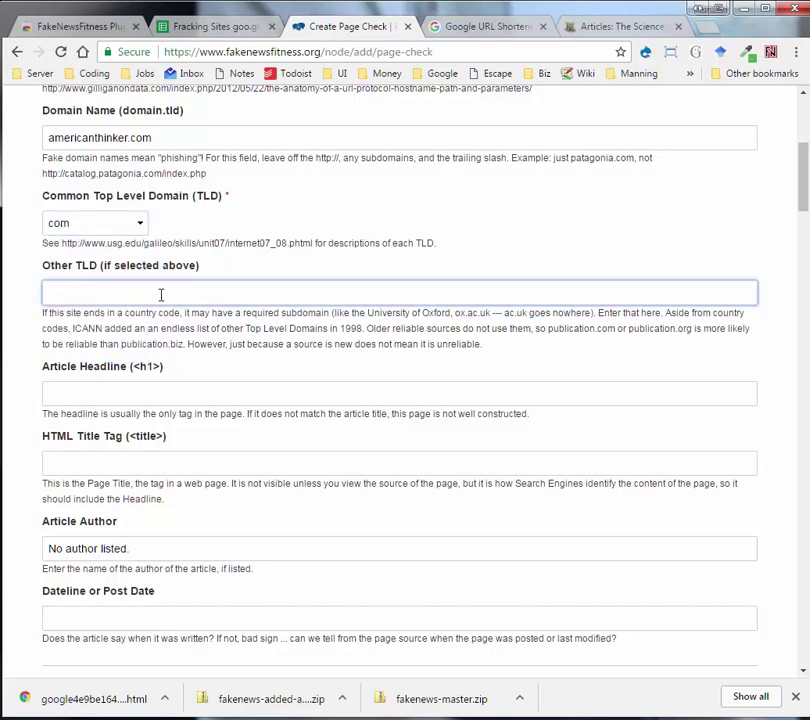
Step: Copy the article's headline into Article Headline, reopening the closed form, and enter "Articles: The Science Is Settled: Fracking Is Safe" as the HTML Title Tag
left_click(625, 26)
left_click_drag(308, 424, 14, 432)
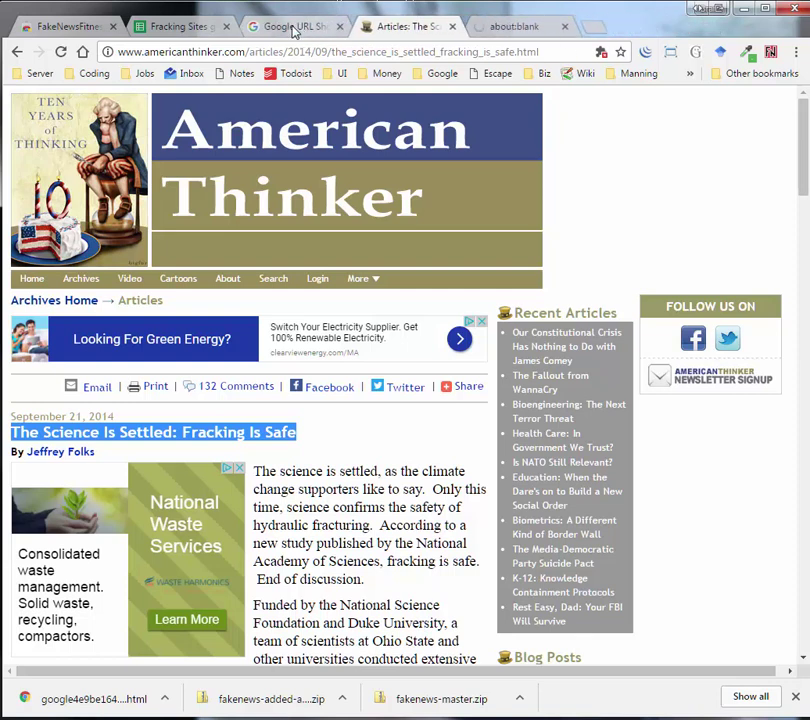
left_click(797, 57)
mouse_move(692, 139)
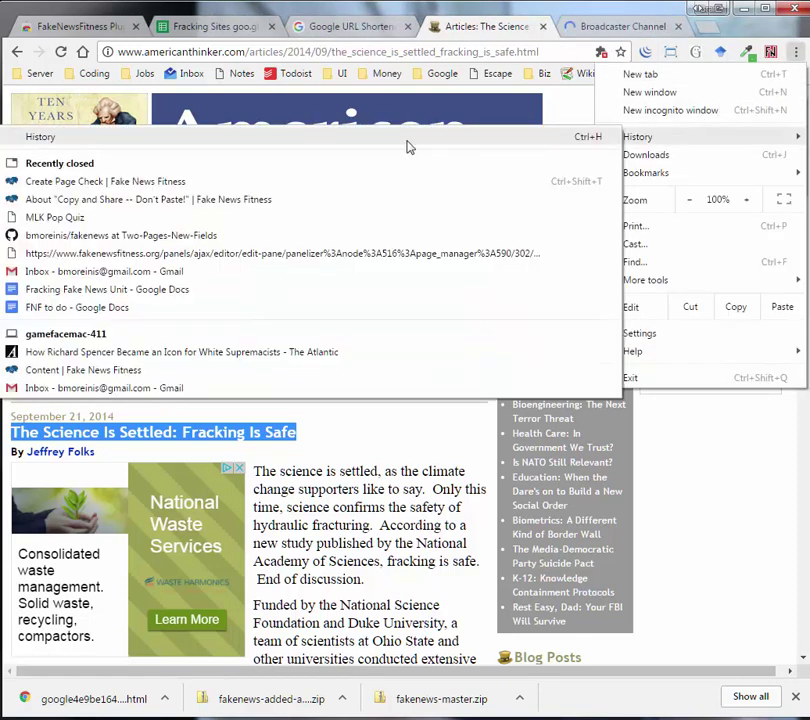
left_click(199, 181)
left_click(111, 287)
left_click(117, 385)
key("ctrl+v")
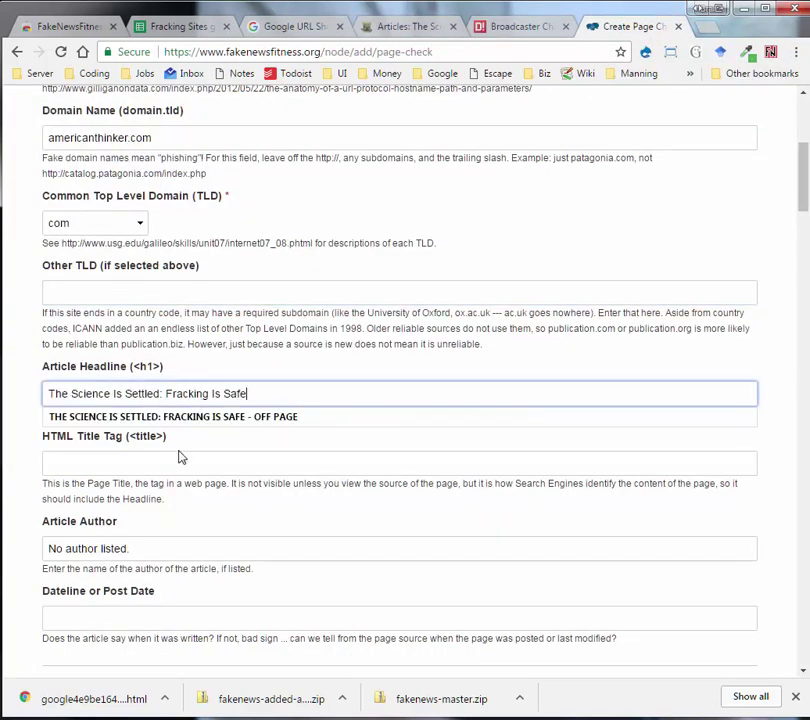
left_click(170, 458)
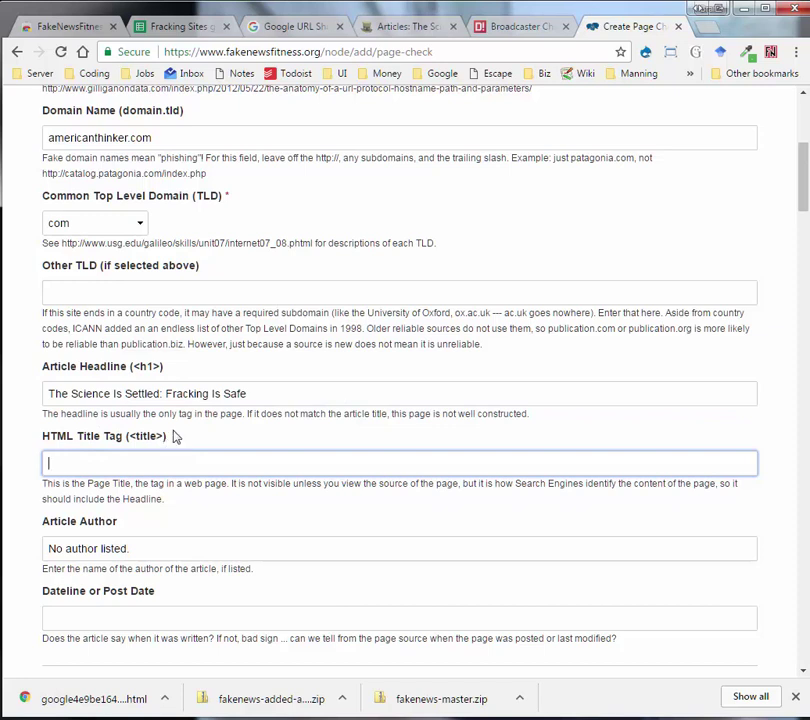
key("ctrl+v")
Step: Replace the default Article Author entry with the author's name copied from the article's byline
left_click(165, 548)
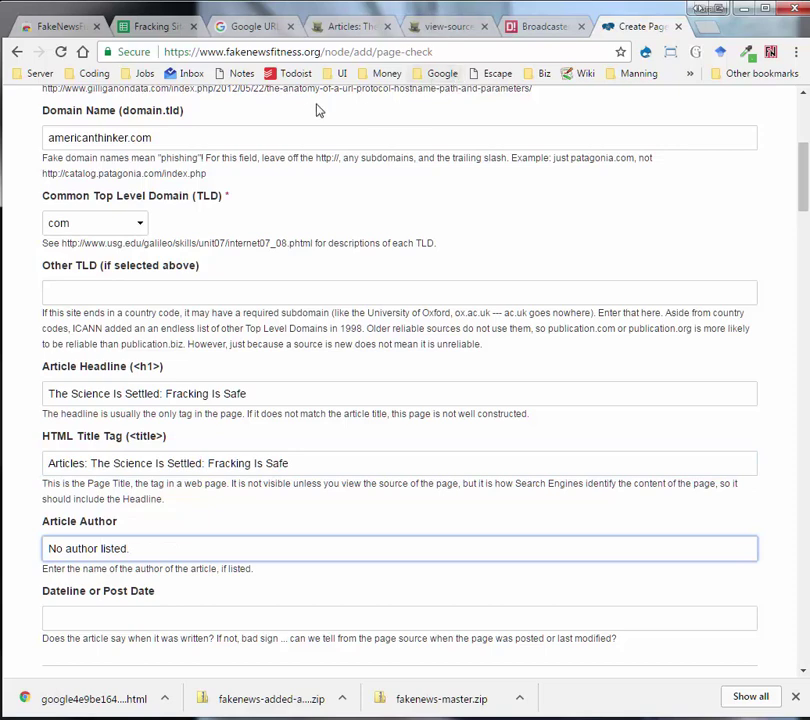
left_click(349, 28)
left_click_drag(95, 451, 29, 455)
left_click(628, 27)
left_click(97, 612)
left_click_drag(132, 548, 47, 548)
key("ctrl+v")
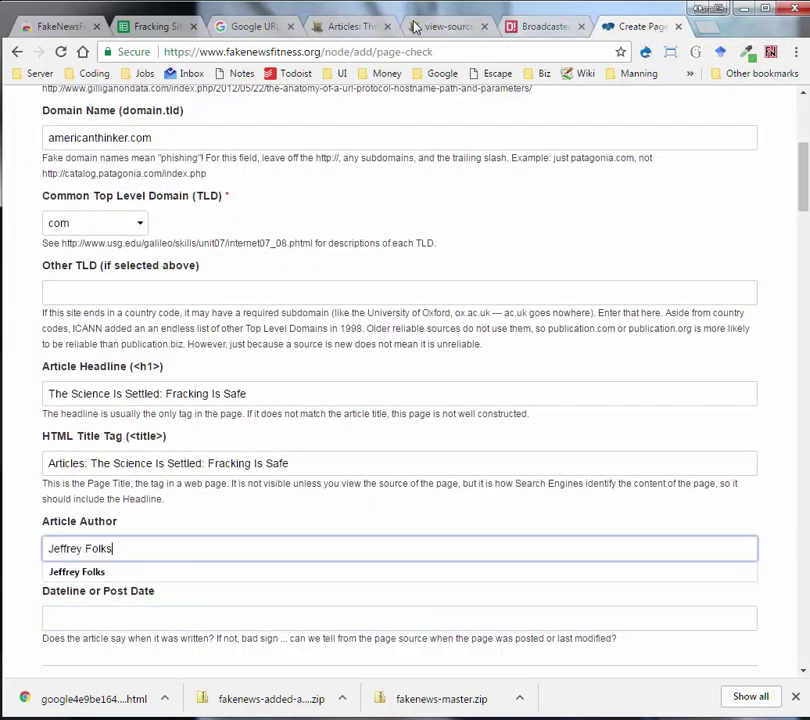
Step: Open the author's byline link in a new tab, close the page source and look over the author's page
left_click(352, 27)
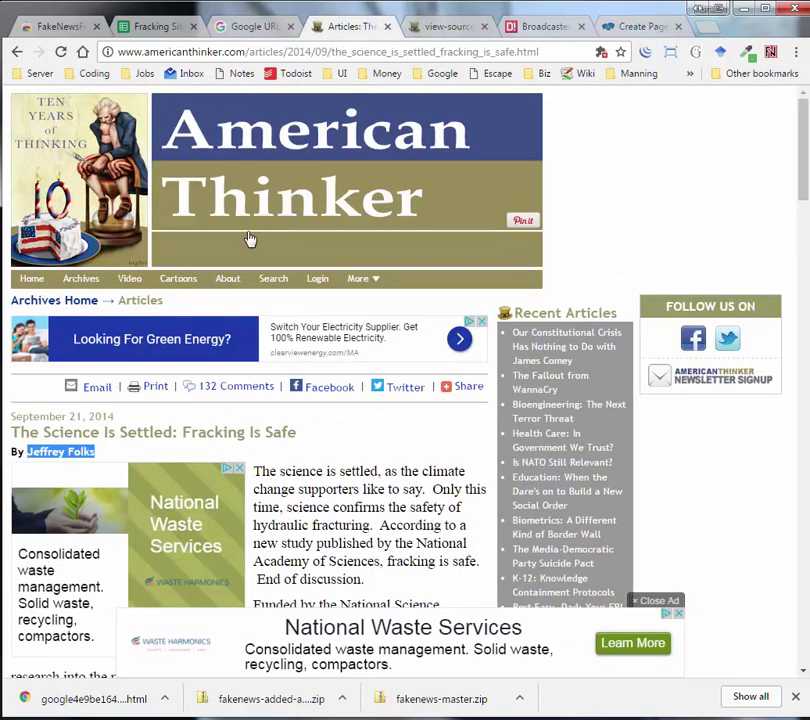
right_click(70, 453)
left_click(95, 466)
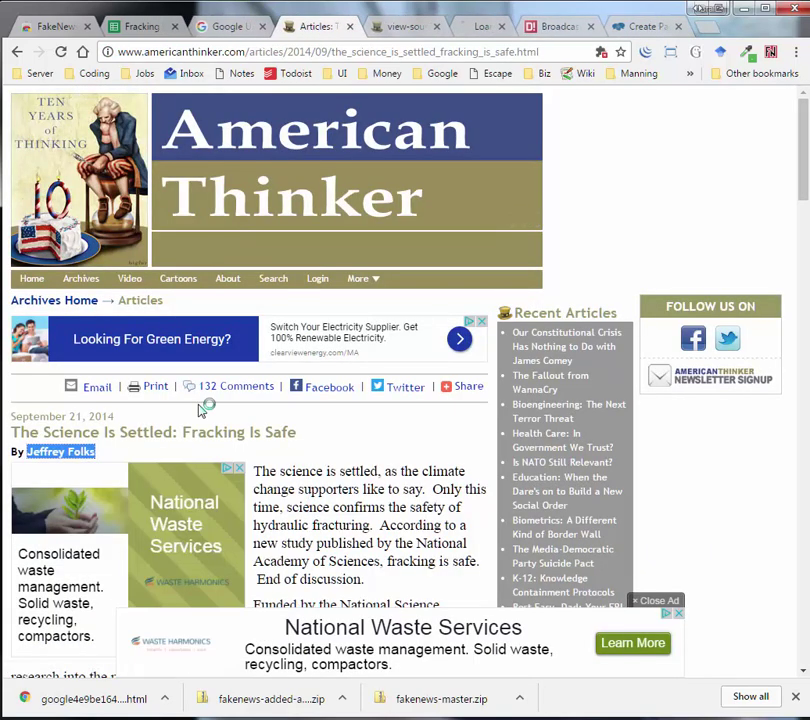
left_click(434, 26)
left_click(388, 29)
left_click_drag(805, 102, 676, 90)
left_click(356, 27)
Step: Copy the article's publication date, September 21, 2014, into the form's Dateline or Post Date field
left_click(641, 27)
left_click(147, 611)
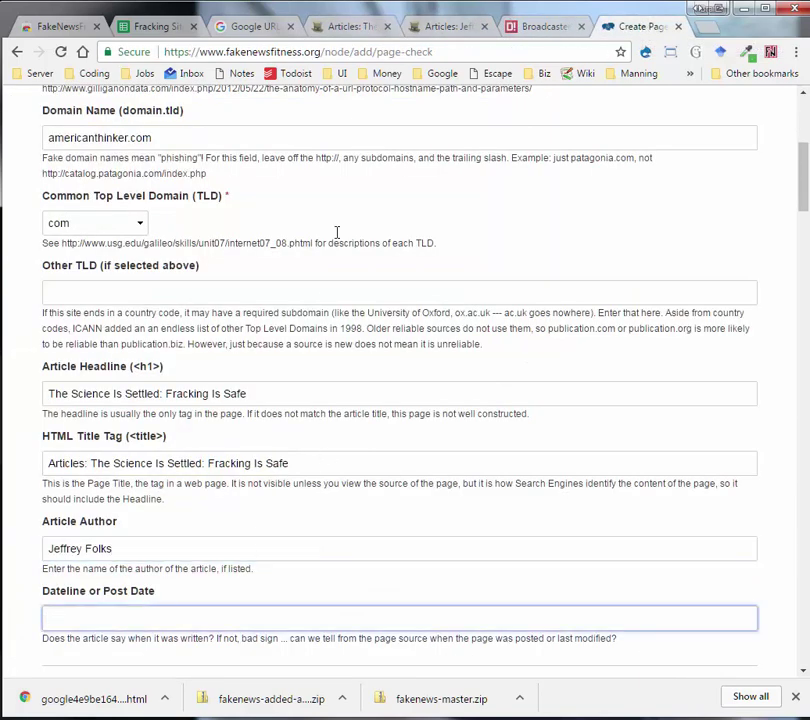
left_click(354, 29)
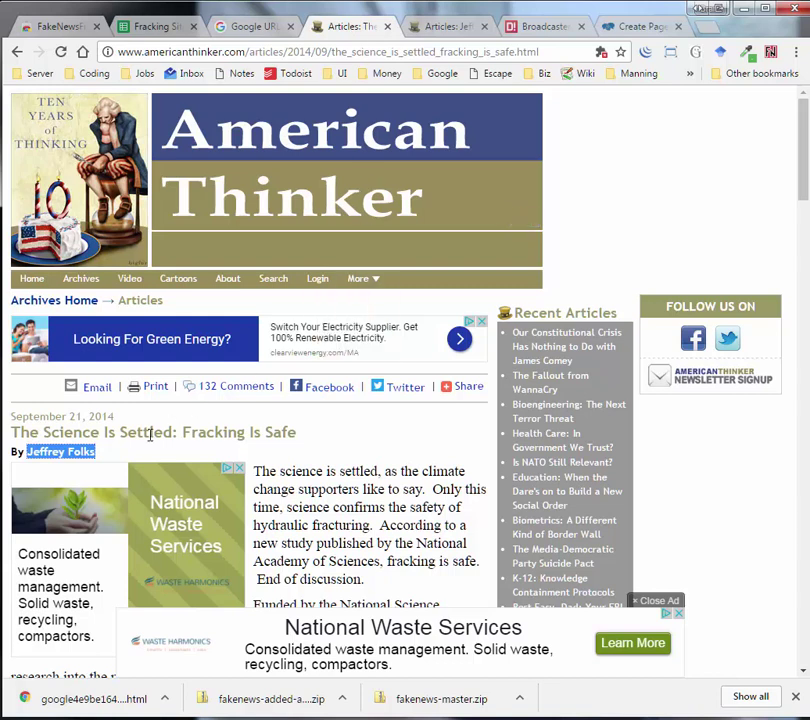
left_click_drag(127, 421, 9, 416)
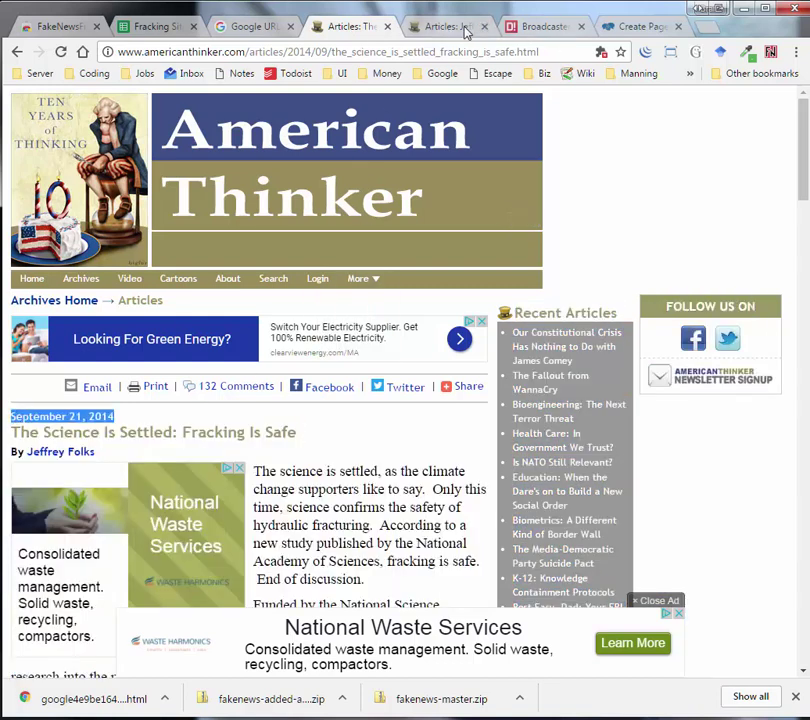
left_click(613, 29)
left_click(145, 615)
key("ctrl+v")
Step: Compare the article's headline with its opening paragraphs to judge the Headline Matches Article option in the form's Clickbait section
scroll(160, 250, "down", 5)
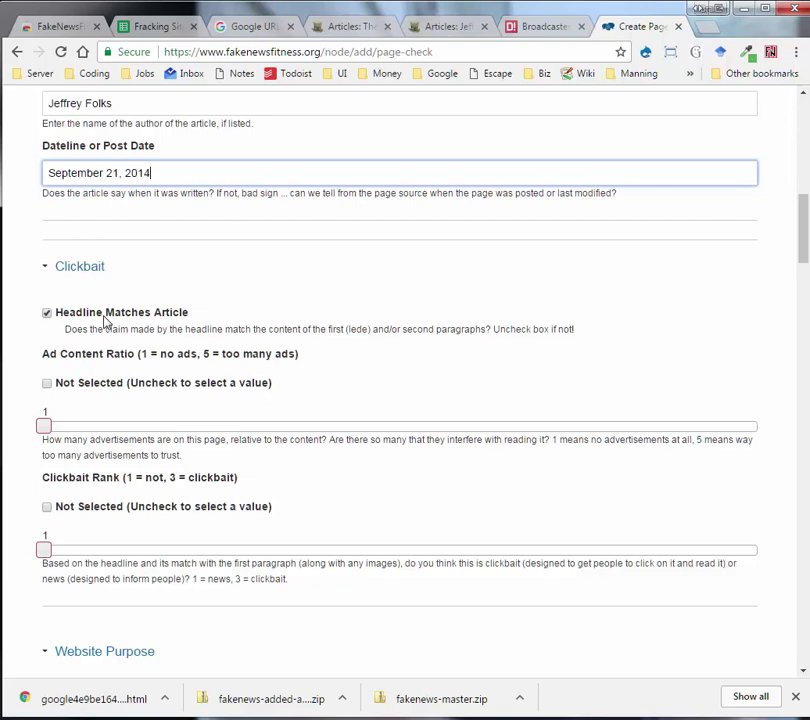
left_click(47, 314)
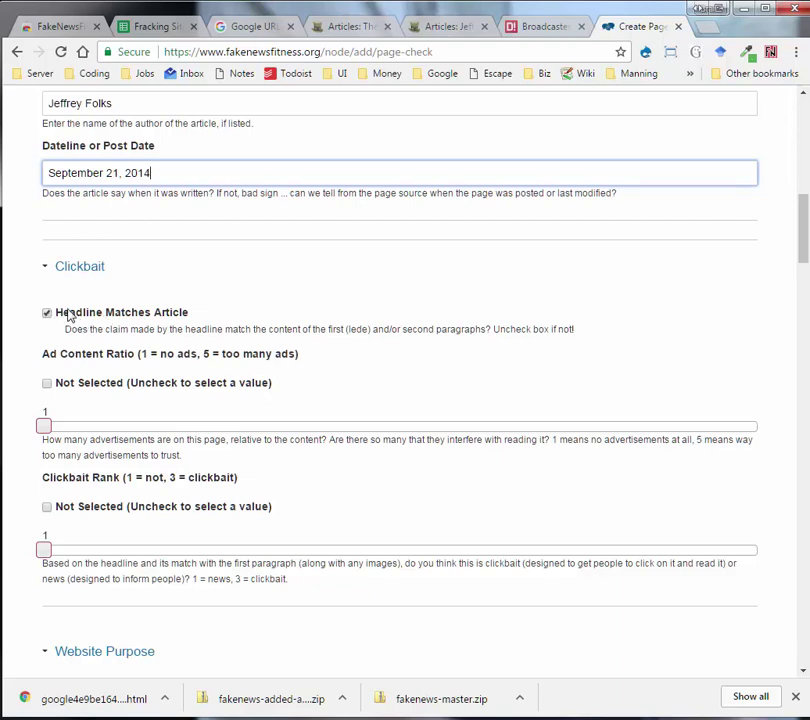
left_click(352, 27)
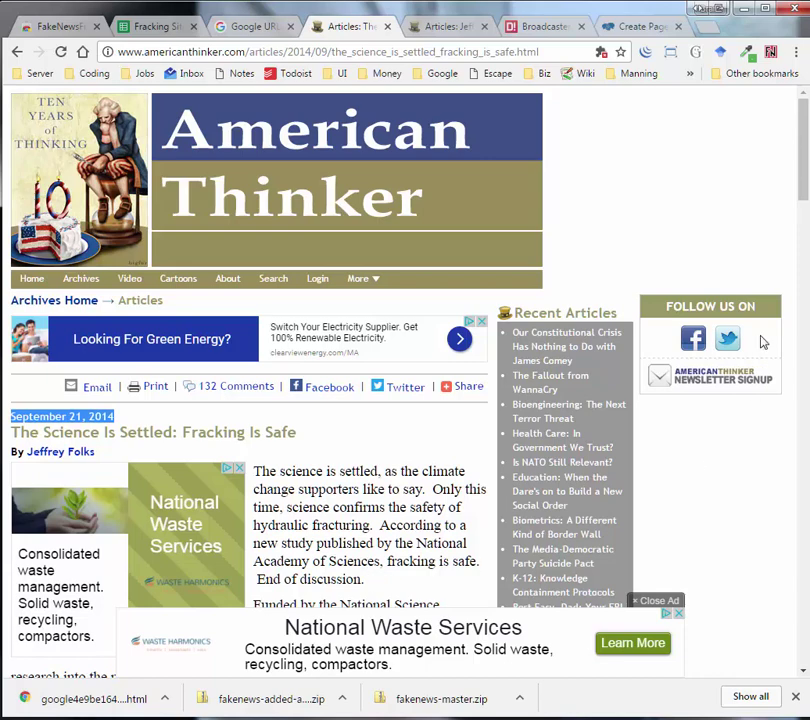
scroll(662, 309, "down", 2)
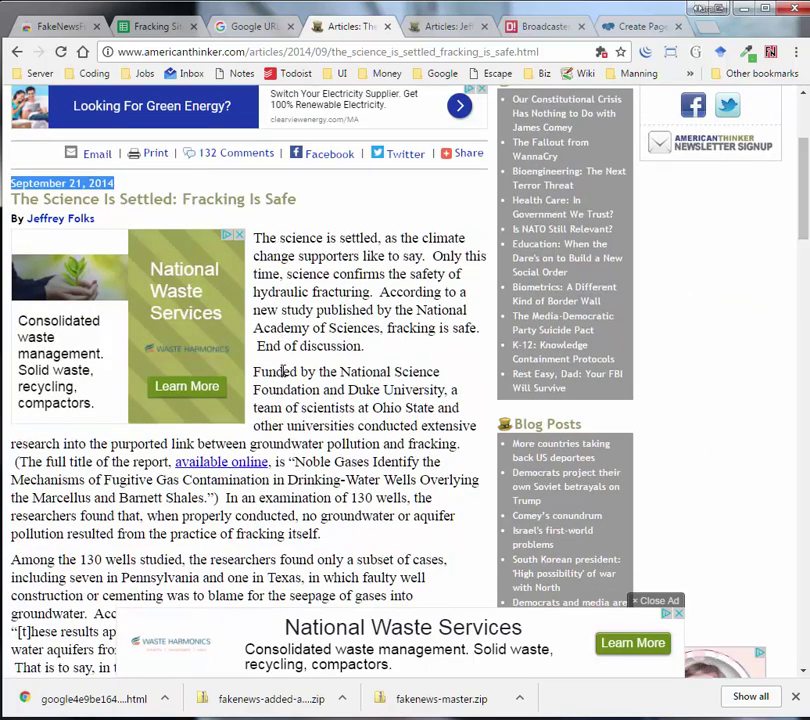
left_click(638, 27)
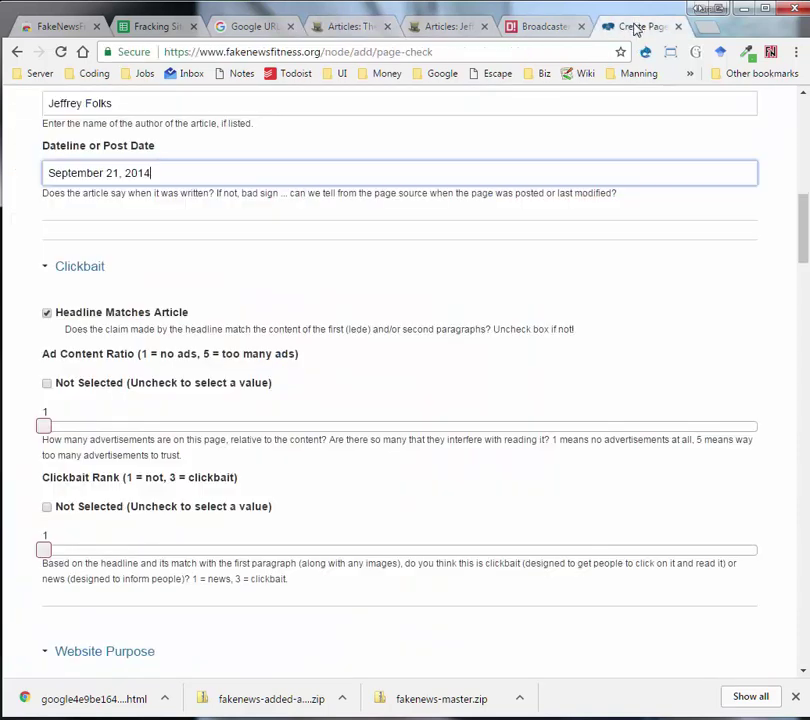
left_click(46, 313)
Step: Examine the amount of advertising throughout the article, closing the overlay banner and the ad beside the opening text
left_click(350, 26)
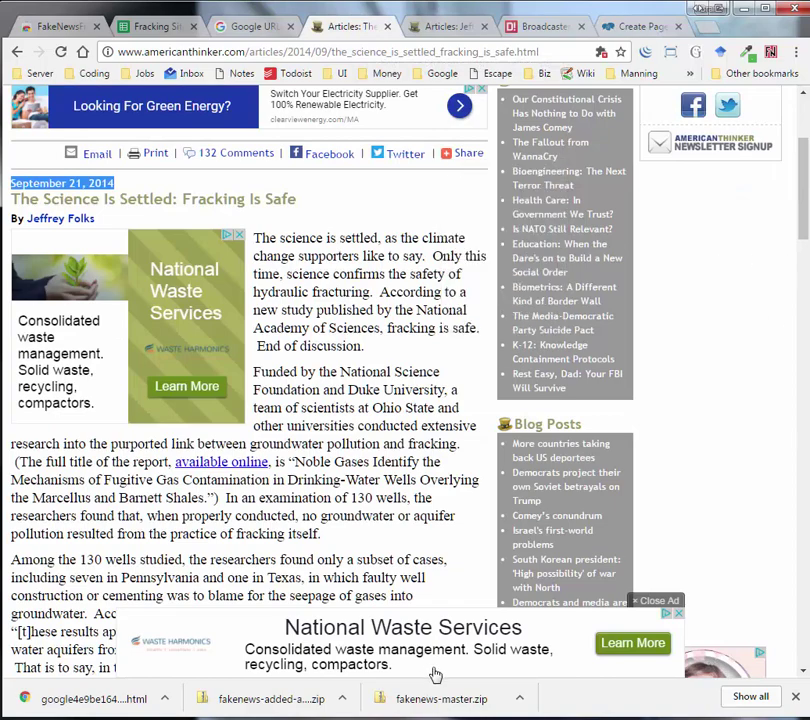
left_click(677, 614)
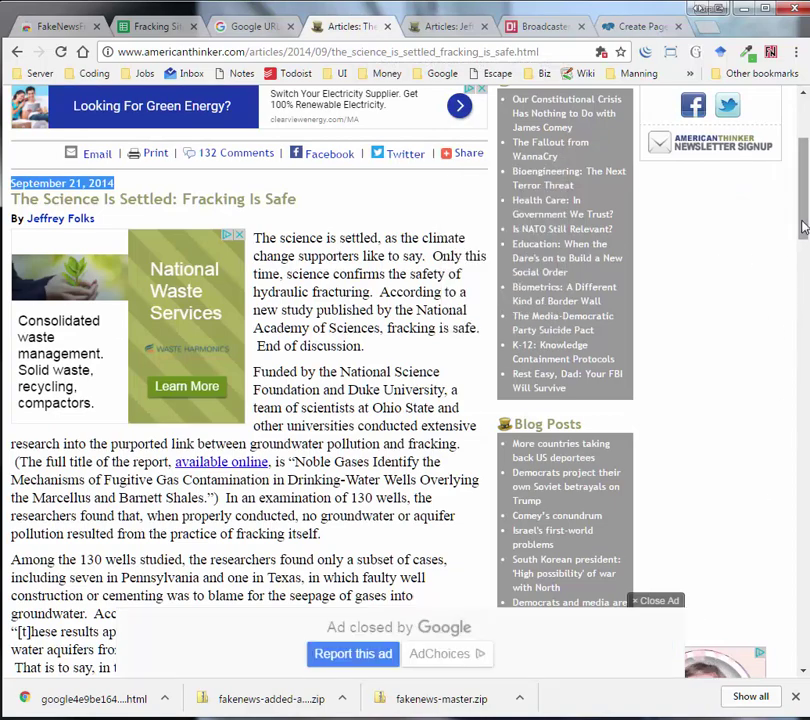
scroll(803, 227, "down", 5)
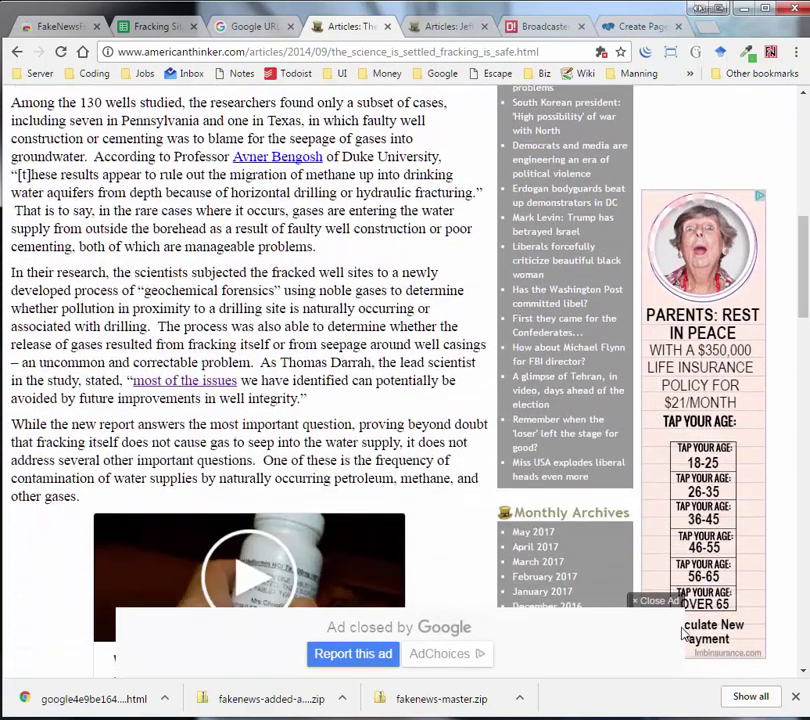
left_click(653, 602)
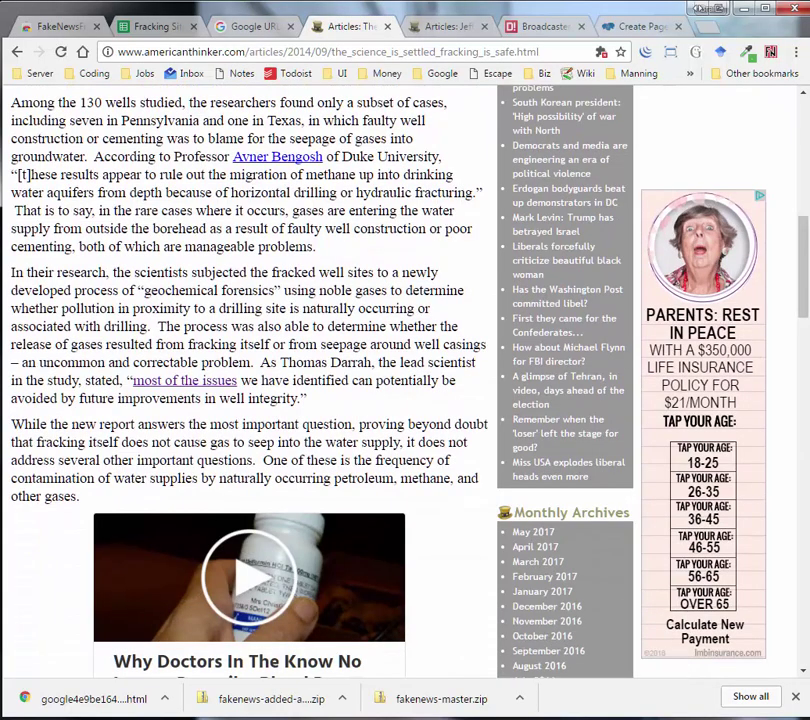
scroll(405, 380, "down", 4)
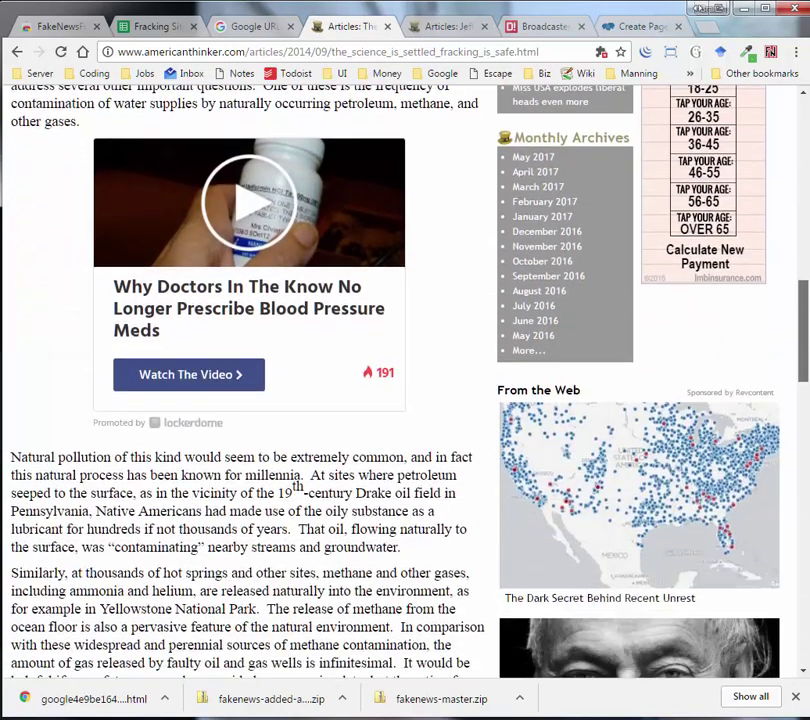
scroll(400, 380, "down", 11)
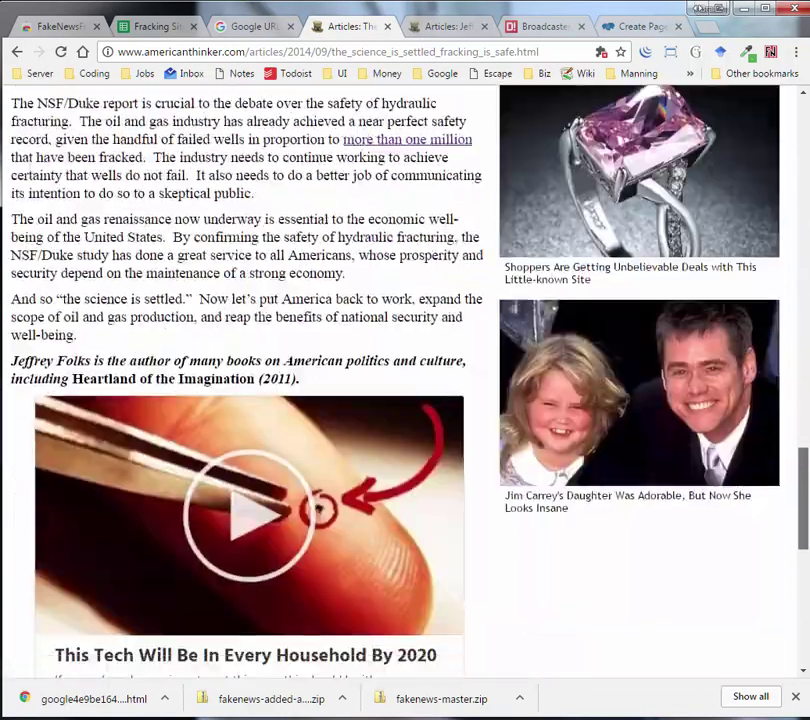
scroll(400, 380, "down", 5)
scroll(400, 380, "up", 6)
key("Home")
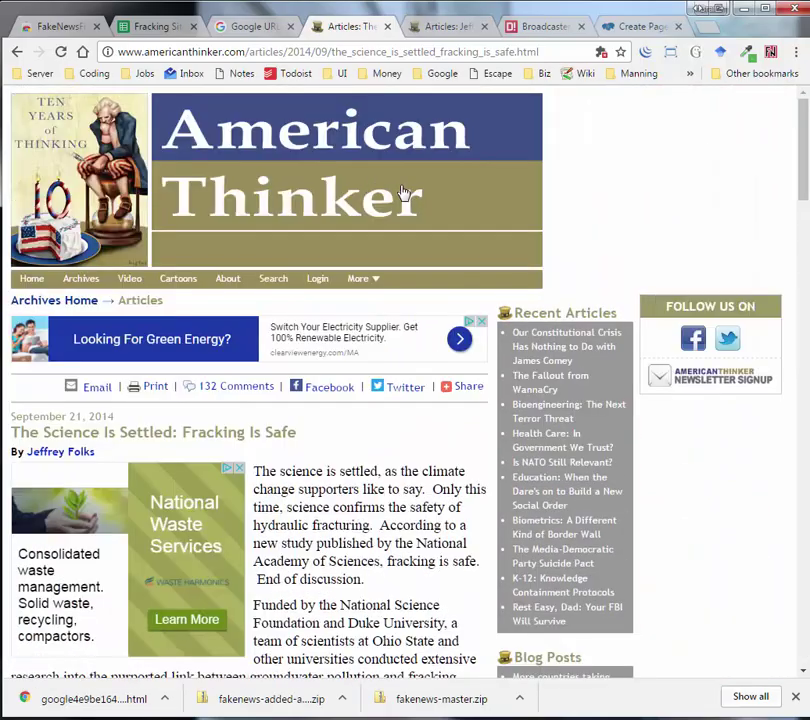
left_click(239, 467)
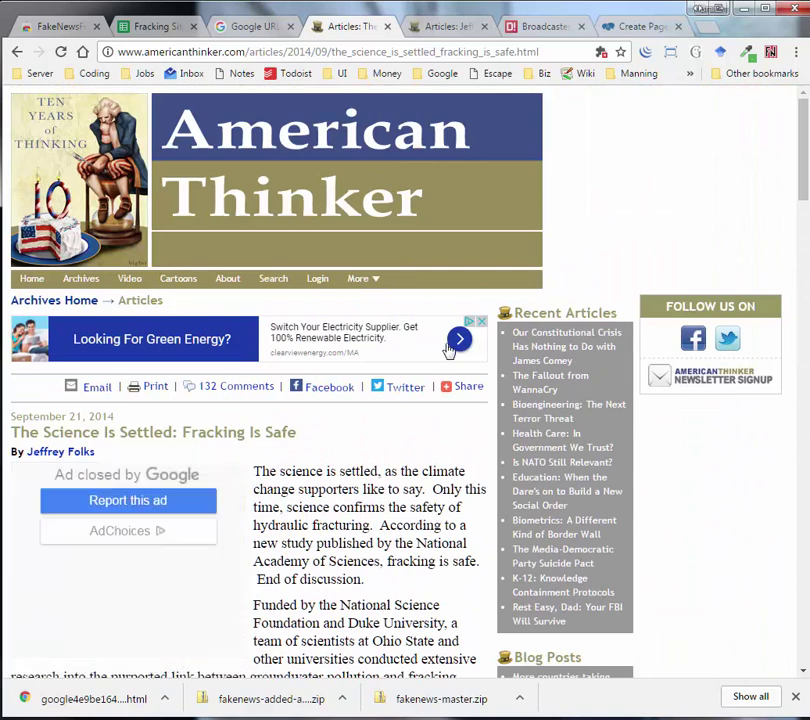
Step: Set the Page Check form's Ad Content Ratio to 4 and its Clickbait Rank to 2
left_click(643, 31)
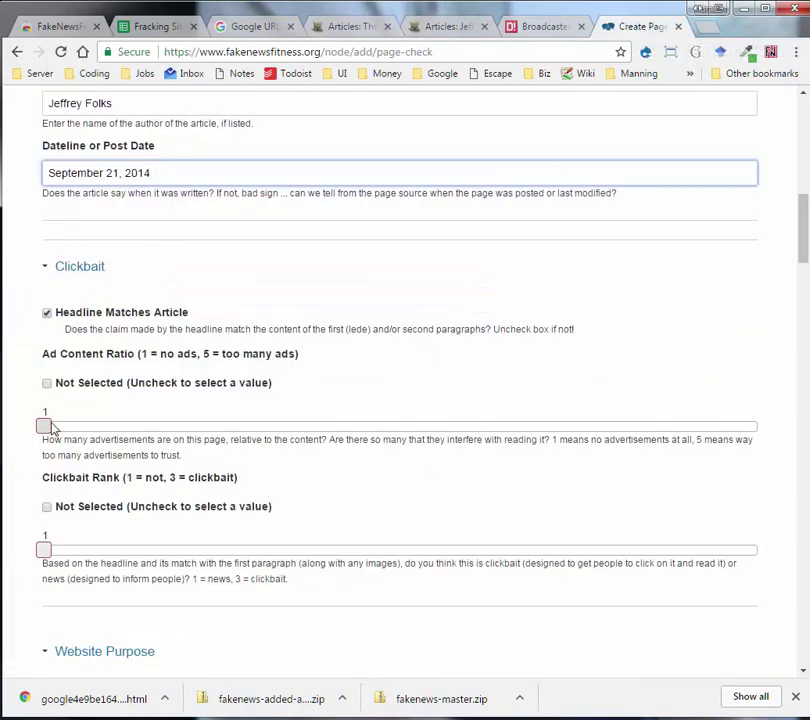
left_click_drag(43, 427, 694, 431)
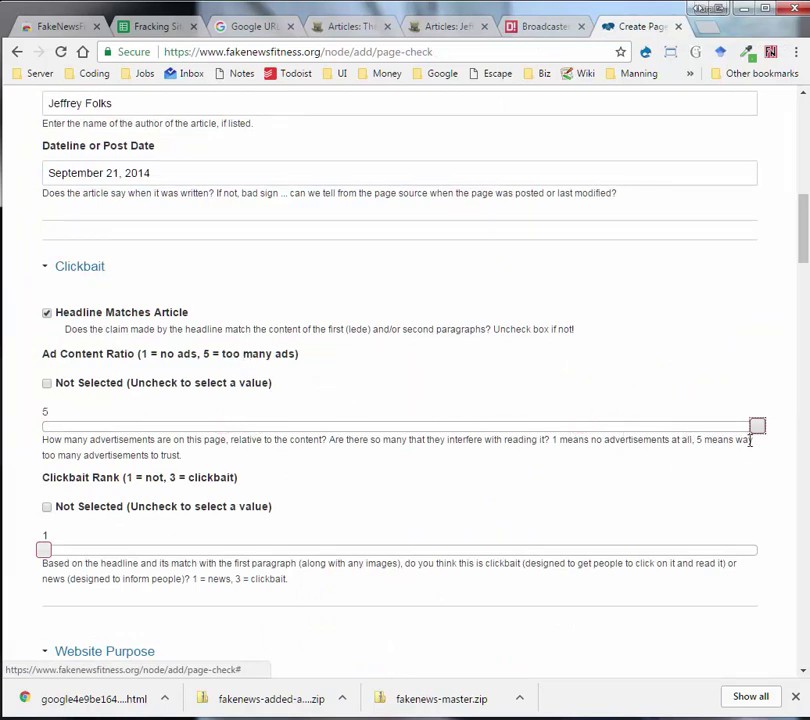
left_click(611, 430)
left_click_drag(13, 412, 139, 416)
left_click(362, 513)
scroll(362, 513, "down", 3)
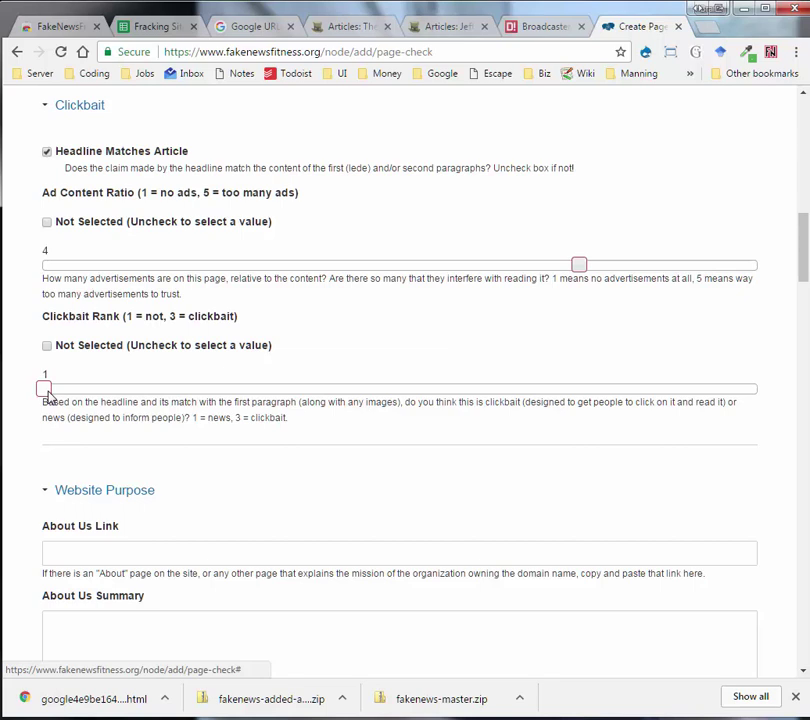
left_click_drag(44, 389, 400, 389)
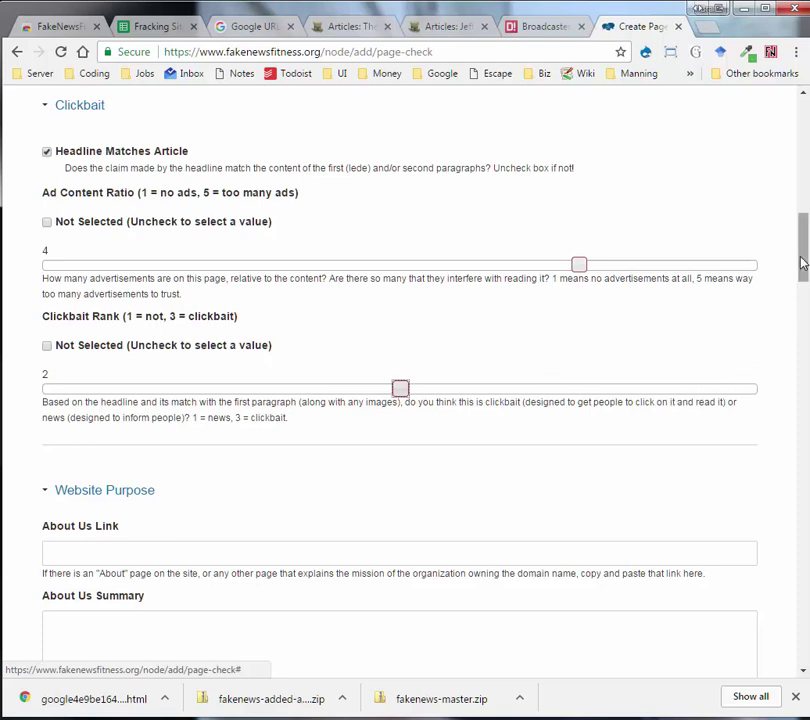
scroll(800, 302, "down", 4)
left_click(80, 169)
left_click(440, 28)
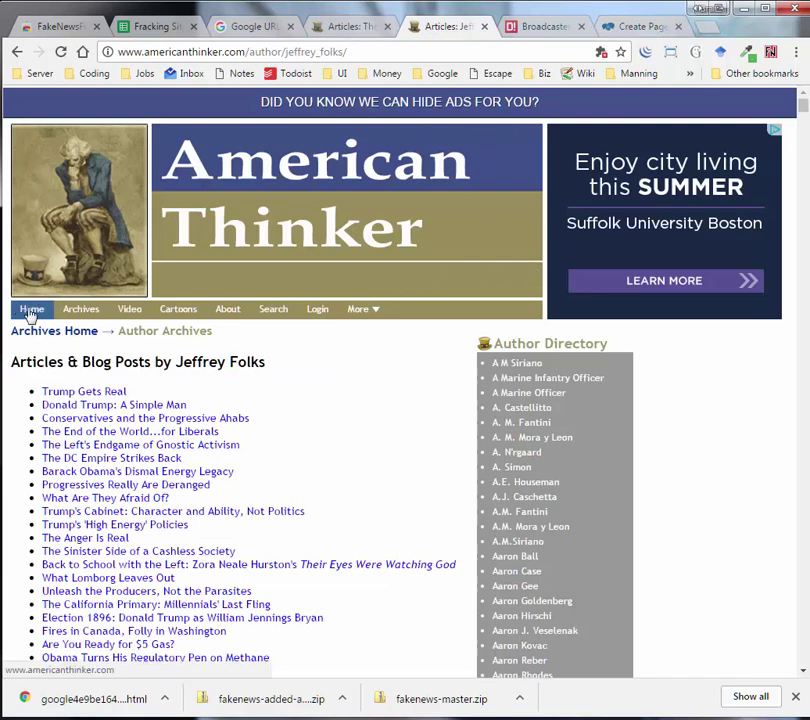
left_click(226, 310)
left_click(334, 51)
key("ctrl+c")
left_click(634, 27)
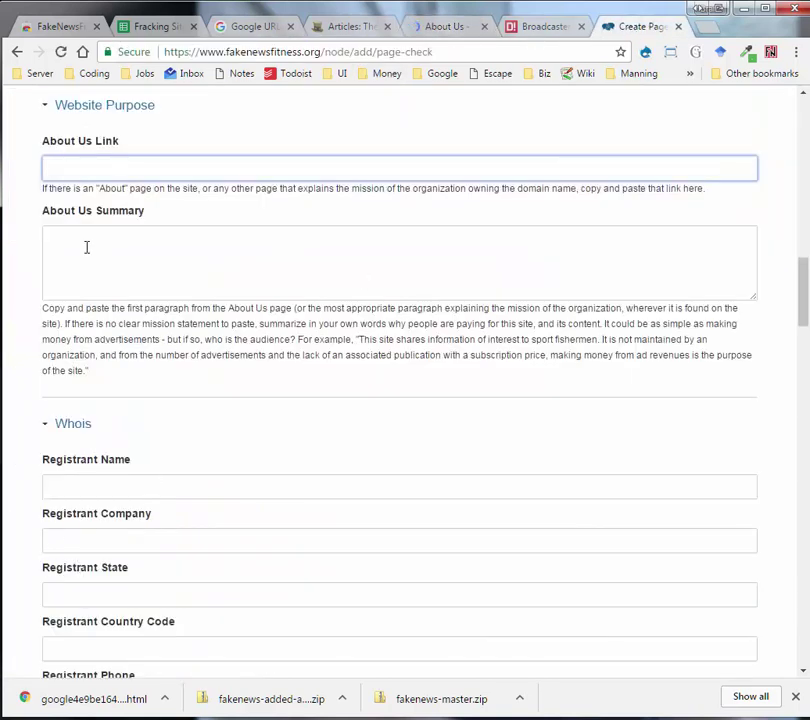
key("ctrl+v")
key("Tab")
Step: Copy the two introductory paragraphs of the About Us page into About Us Summary and enlarge the box to fit the text
left_click(430, 30)
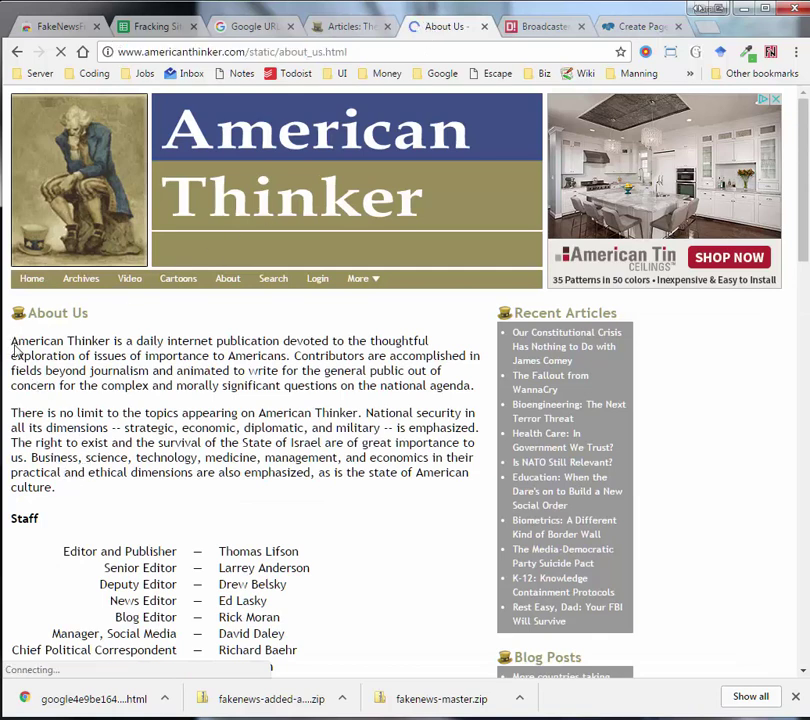
key("ctrl+a")
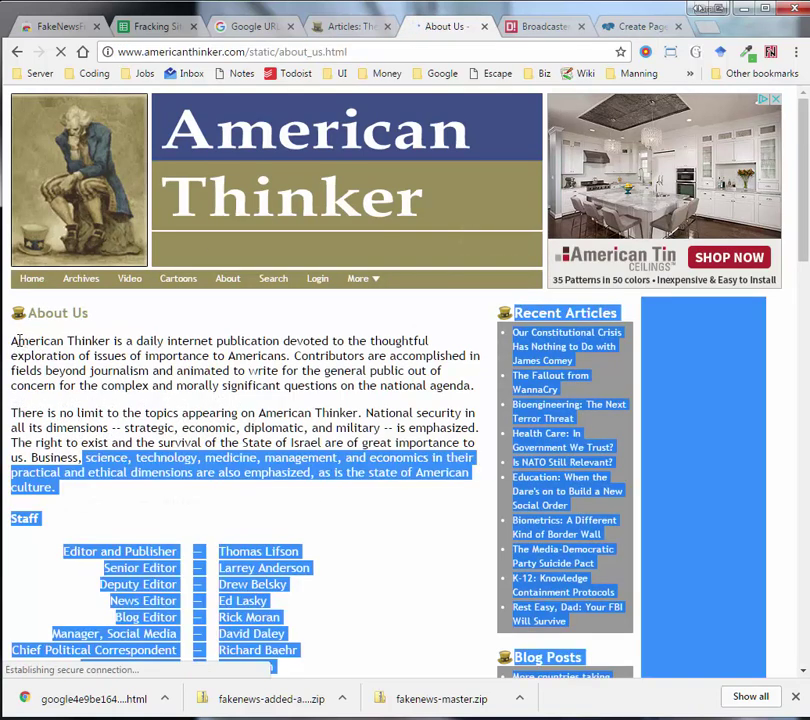
left_click_drag(12, 341, 70, 497)
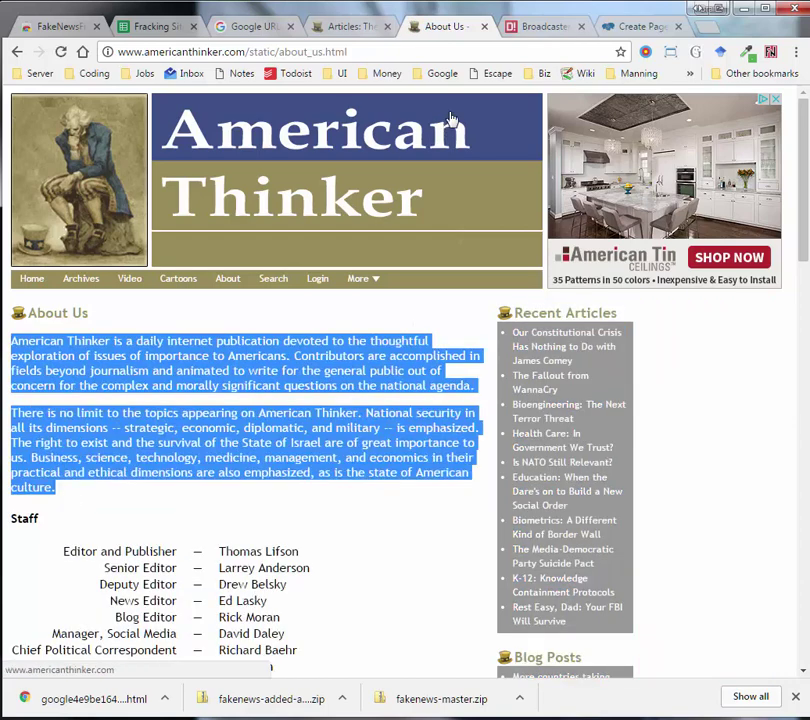
left_click(638, 26)
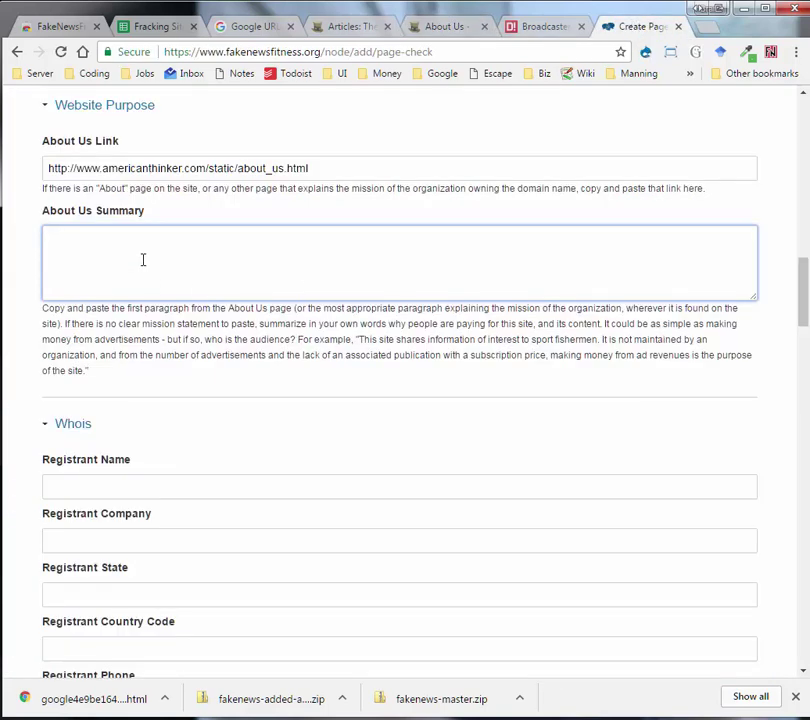
key("ctrl+v")
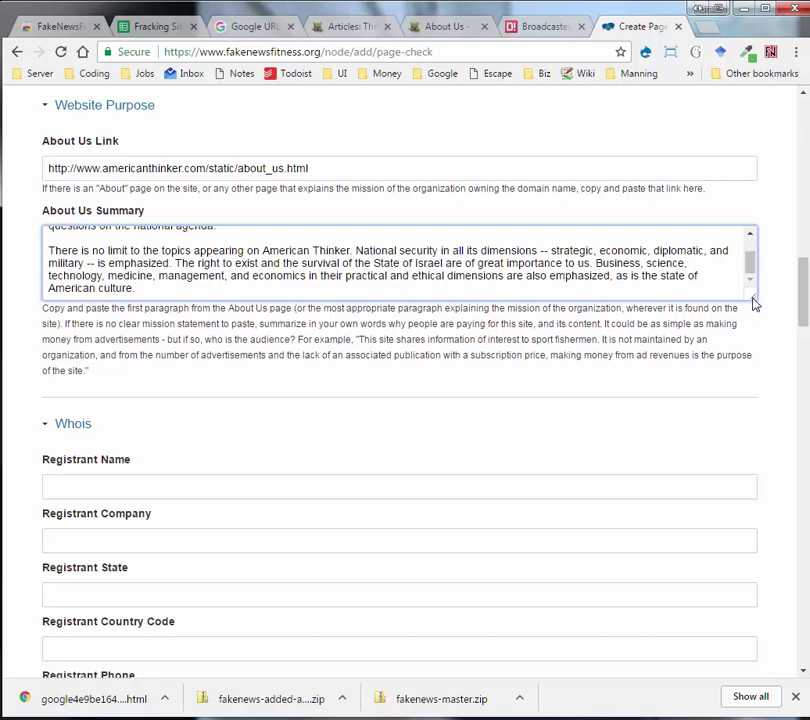
left_click_drag(755, 303, 754, 348)
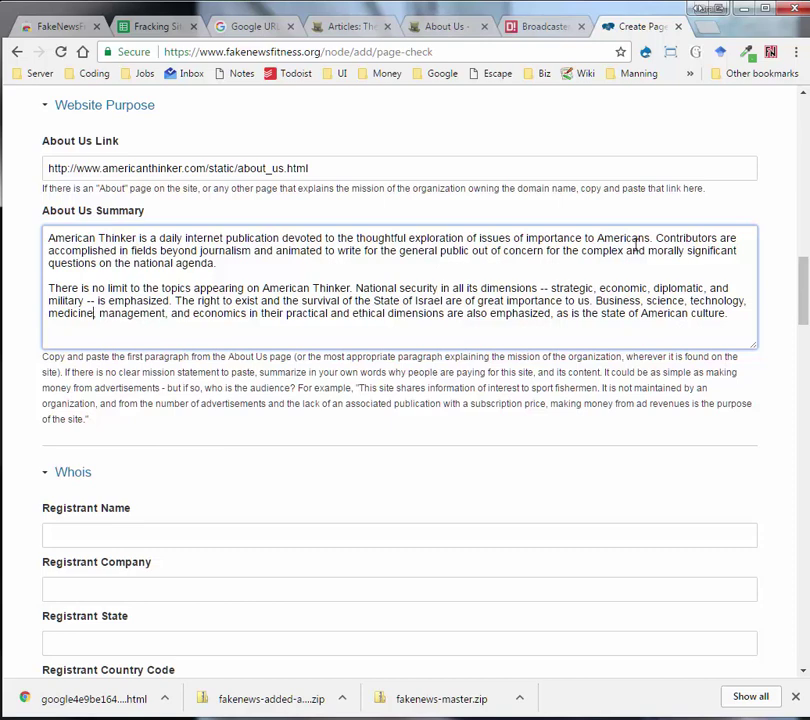
Step: Review the About Us Summary, highlighting the passages on contributors, topics, national security and the State of Israel
left_click_drag(656, 238, 365, 249)
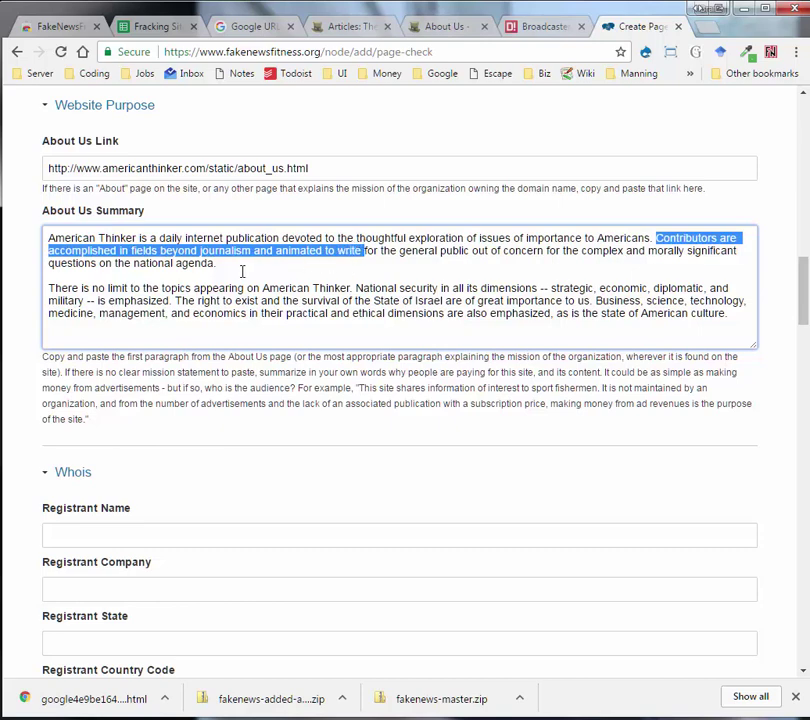
left_click_drag(46, 289, 345, 288)
left_click_drag(400, 289, 460, 289)
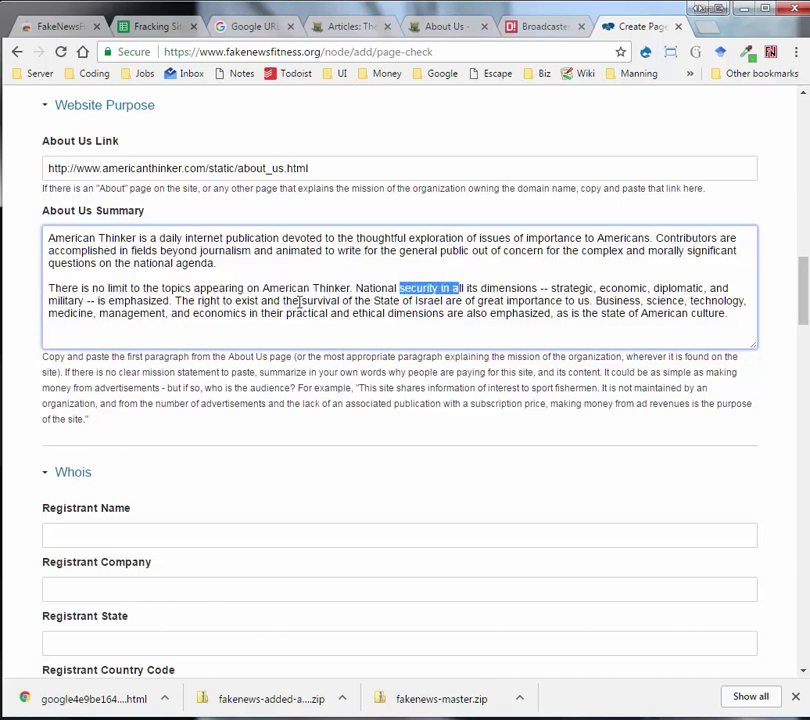
left_click_drag(299, 302, 436, 298)
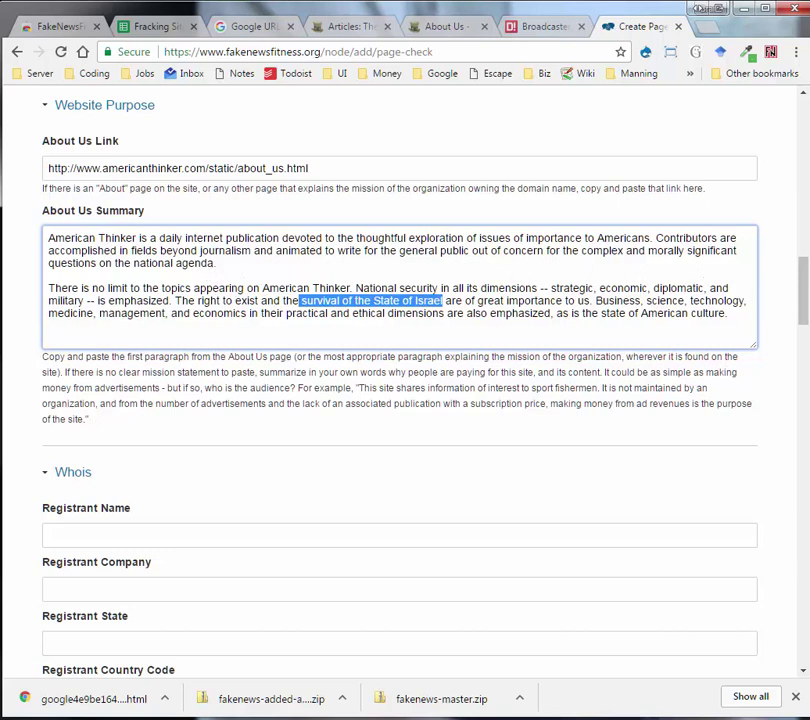
Step: Look up americanthinker.com on ICANN WHOIS in a new tab for the form's Whois section and examine the registrant and registrar details
left_click_drag(804, 282, 806, 312)
left_click(103, 288)
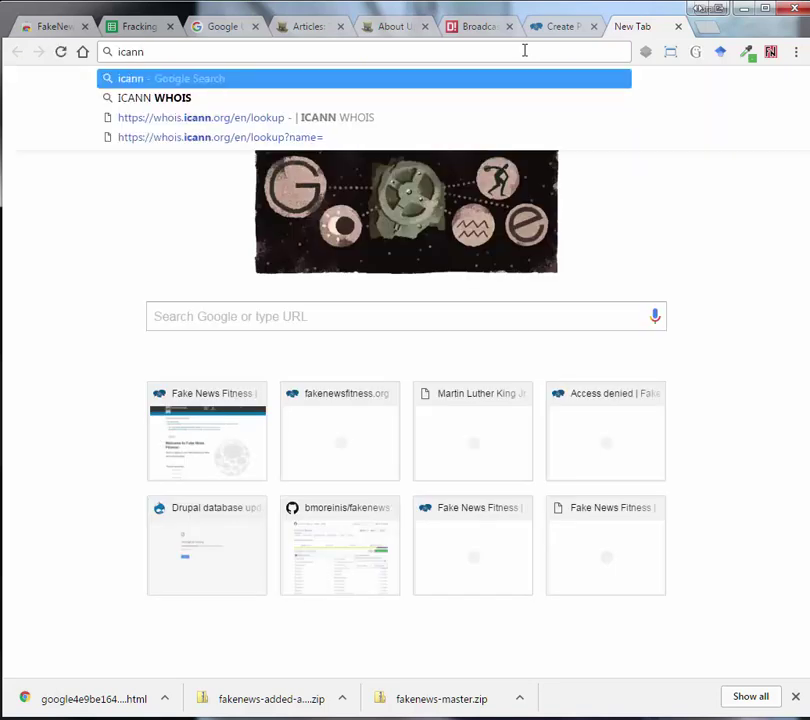
left_click(168, 121)
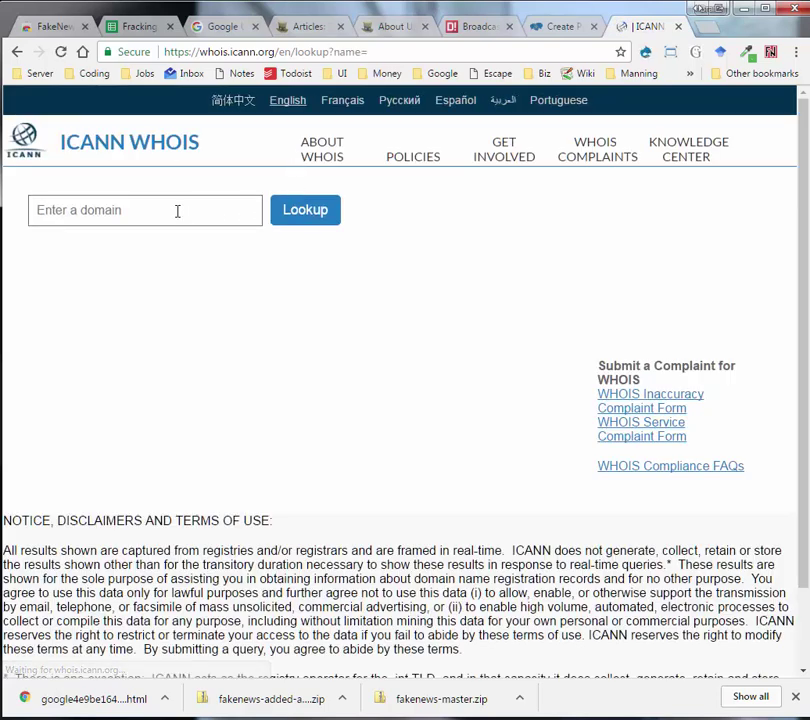
left_click(177, 211)
type("americanth")
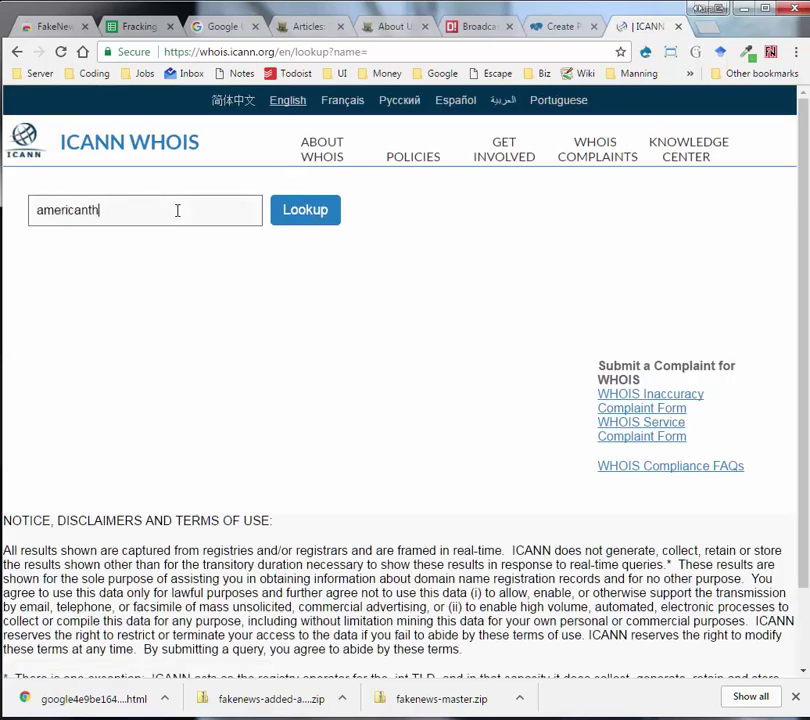
type("inker.com")
left_click(295, 217)
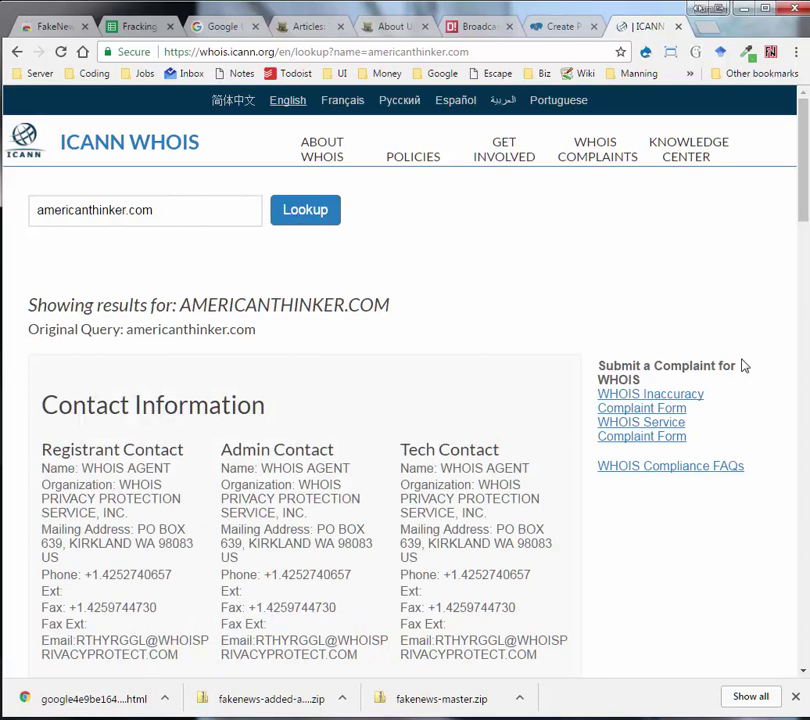
left_click_drag(802, 199, 806, 228)
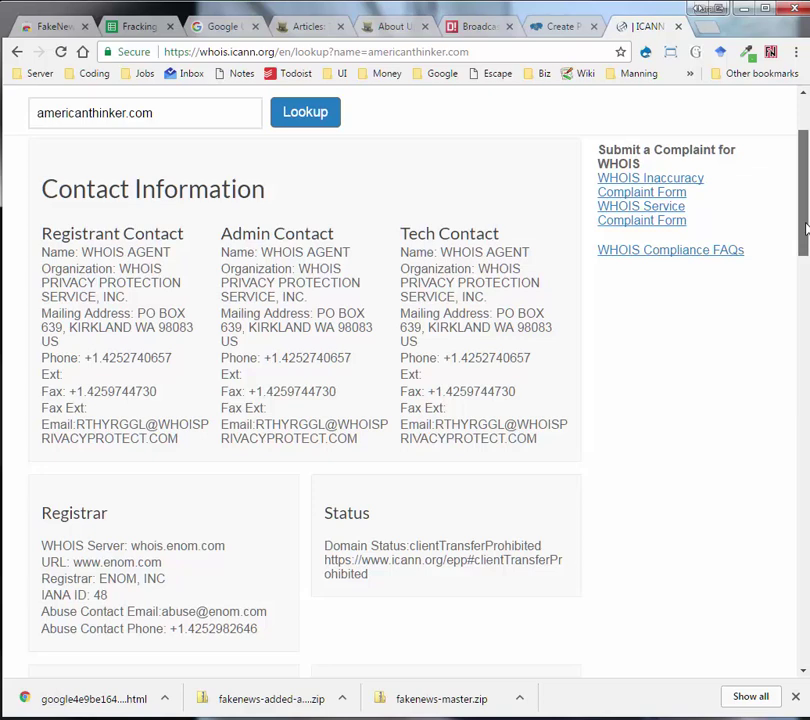
Step: Return to the Page Check form by way of the article and enter "Private Domain" as the Registrant Name
left_click(310, 25)
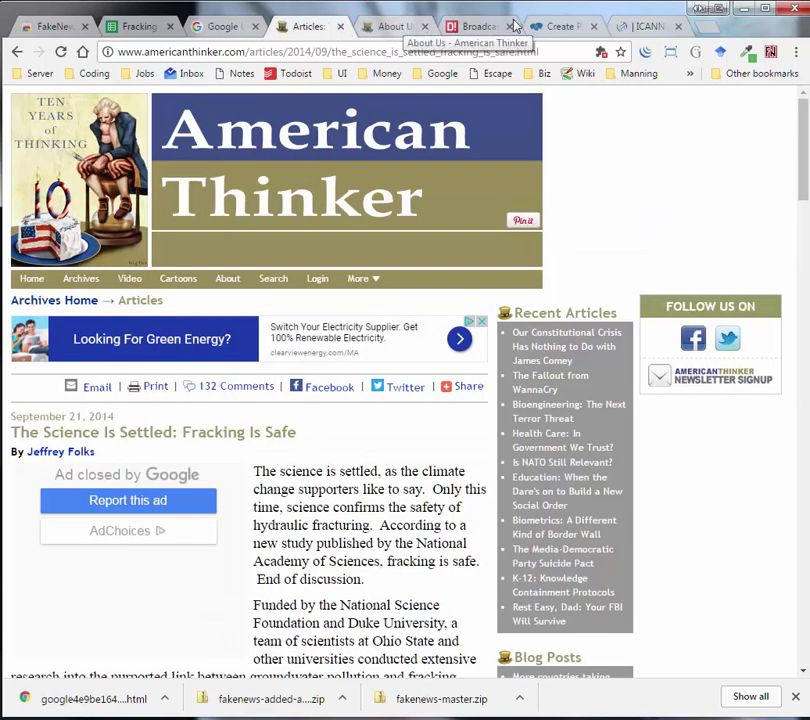
left_click(560, 26)
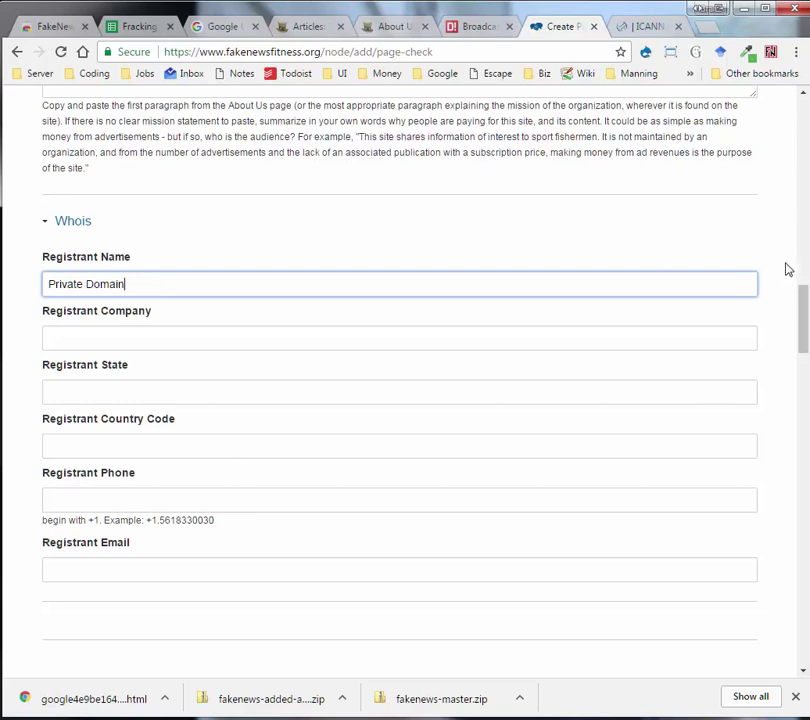
Step: Copy the address of the article's "available online" report link into the first Source Links row under Support for Claims
left_click_drag(803, 322, 803, 374)
left_click(159, 319)
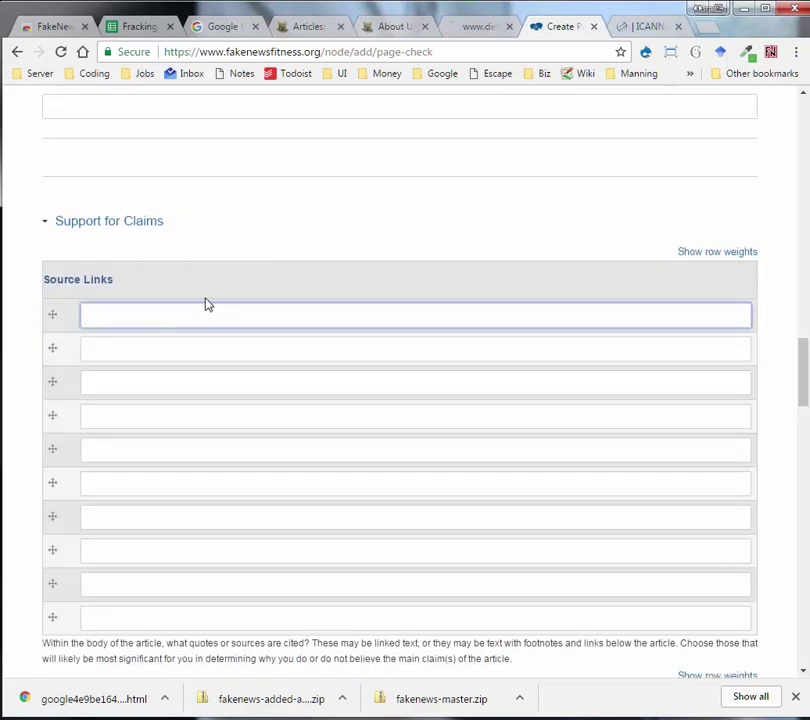
left_click(310, 26)
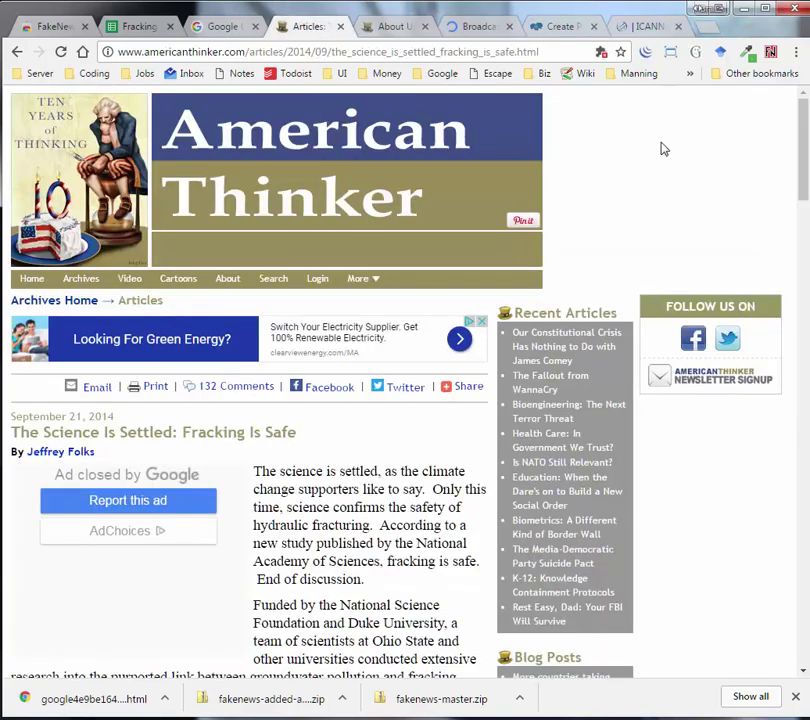
left_click_drag(806, 163, 806, 233)
right_click(237, 297)
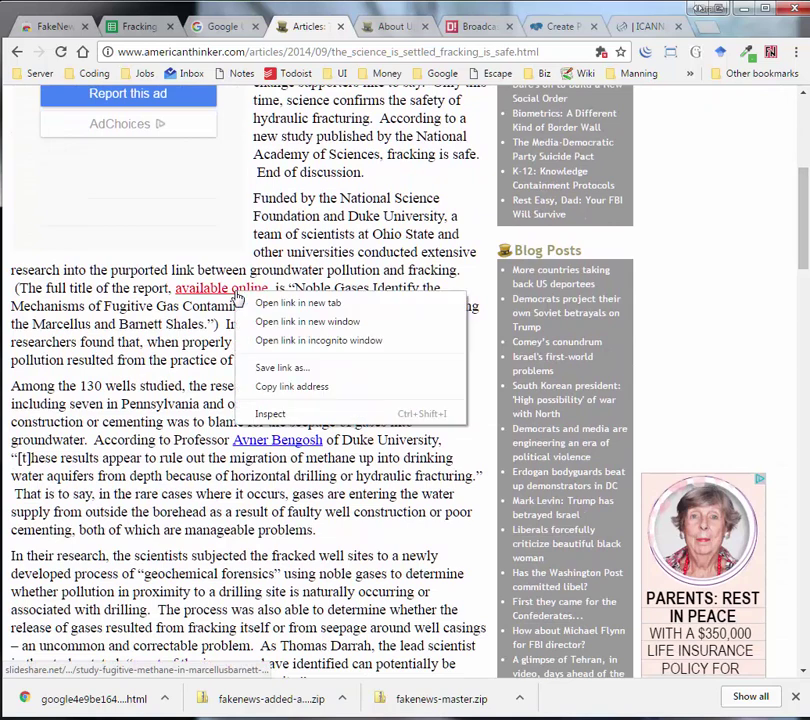
left_click(262, 385)
left_click(560, 26)
key("ctrl+v")
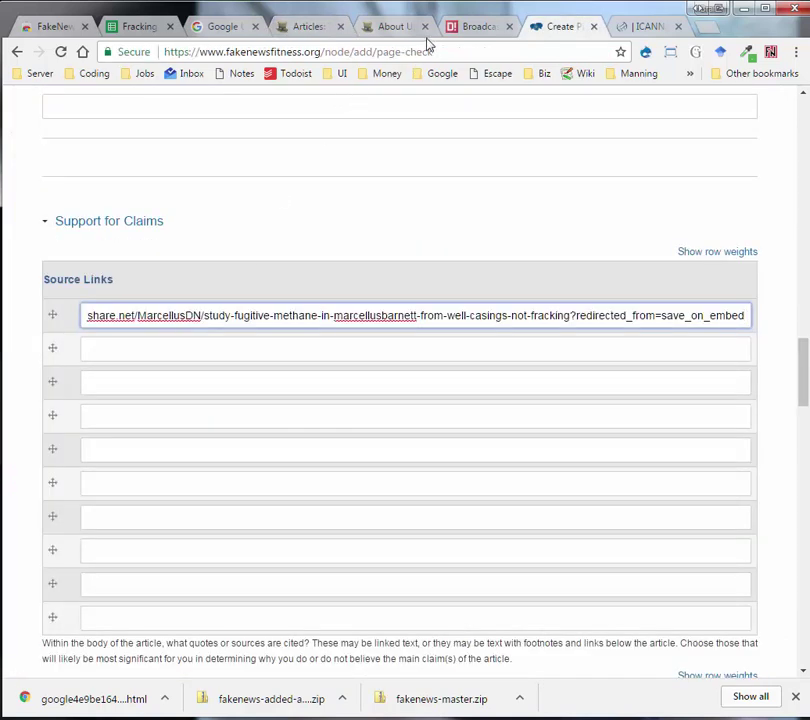
Step: Copy the address of the link on the Duke University professor's name in the article into the second Source Links row
left_click(318, 27)
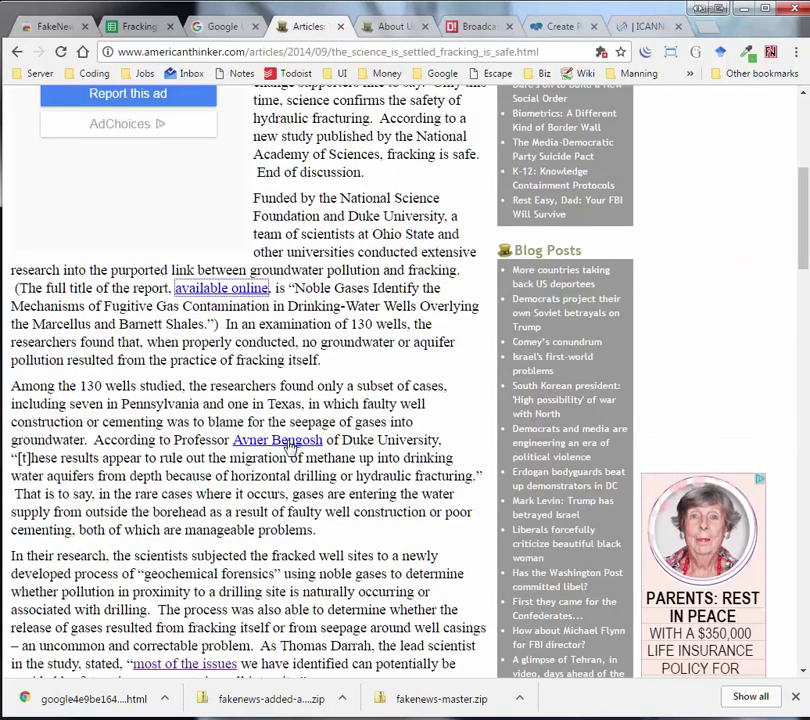
right_click(289, 446)
left_click(318, 634)
left_click(566, 27)
left_click(201, 349)
key("ctrl+v")
Step: Copy the address of the article's "most of the issues" link into the third Source Links row
left_click(318, 27)
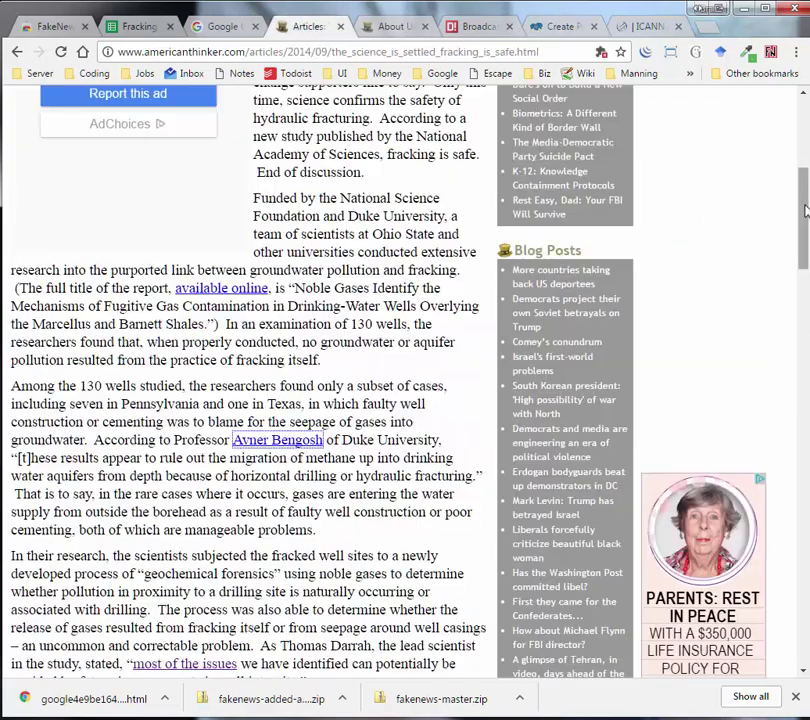
left_click_drag(806, 209, 805, 310)
right_click(201, 111)
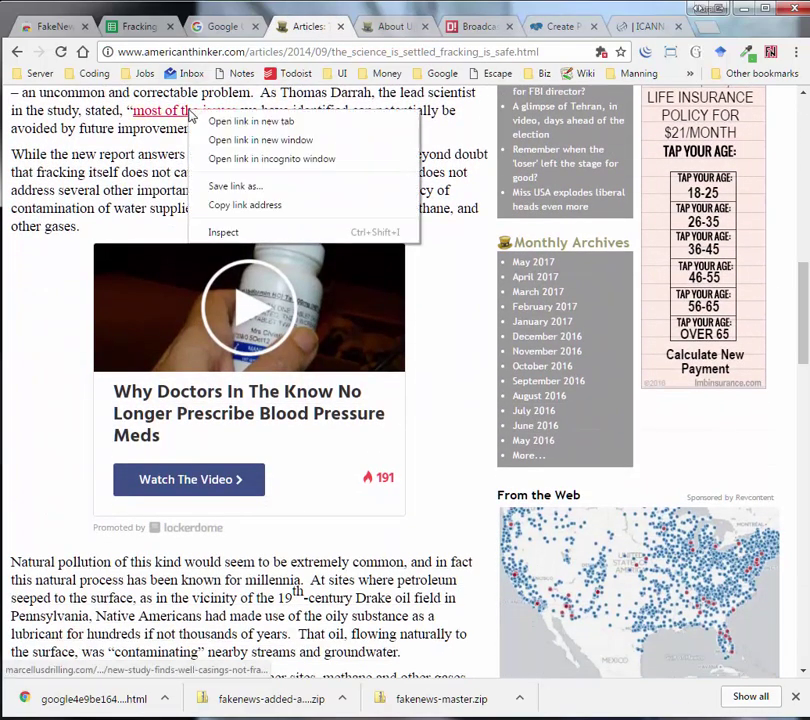
left_click(238, 206)
left_click(545, 30)
key("ctrl+v")
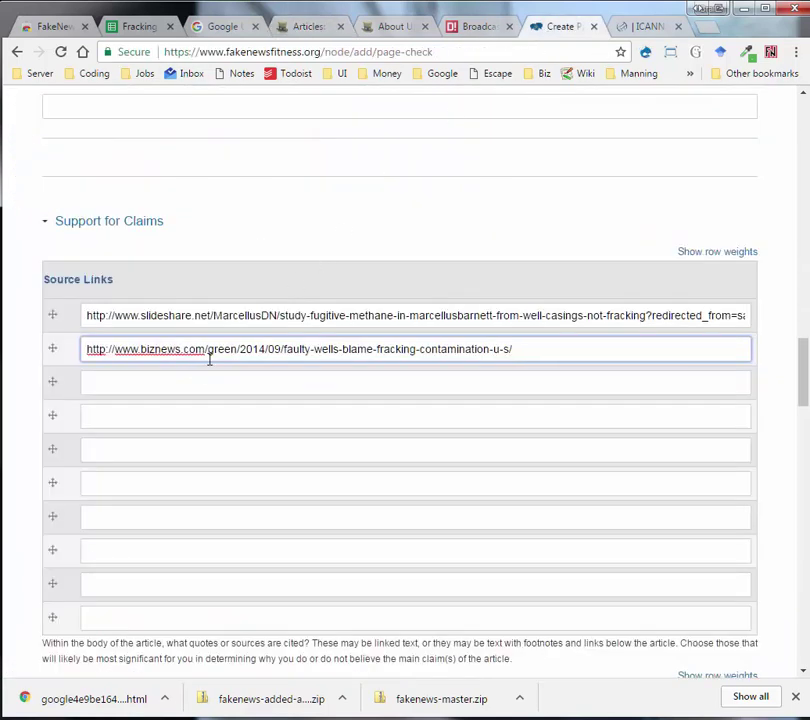
left_click(197, 381)
key("ctrl+v")
Step: Copy the address of the article's "more than one million" link into the fourth Source Links row
left_click(305, 26)
scroll(250, 380, "down", 5)
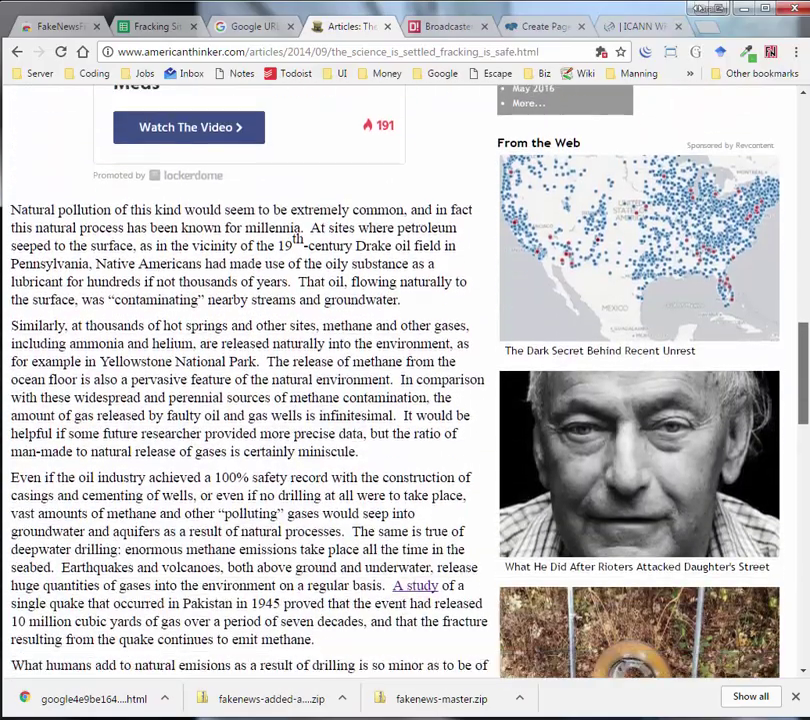
scroll(566, 389, "down", 4)
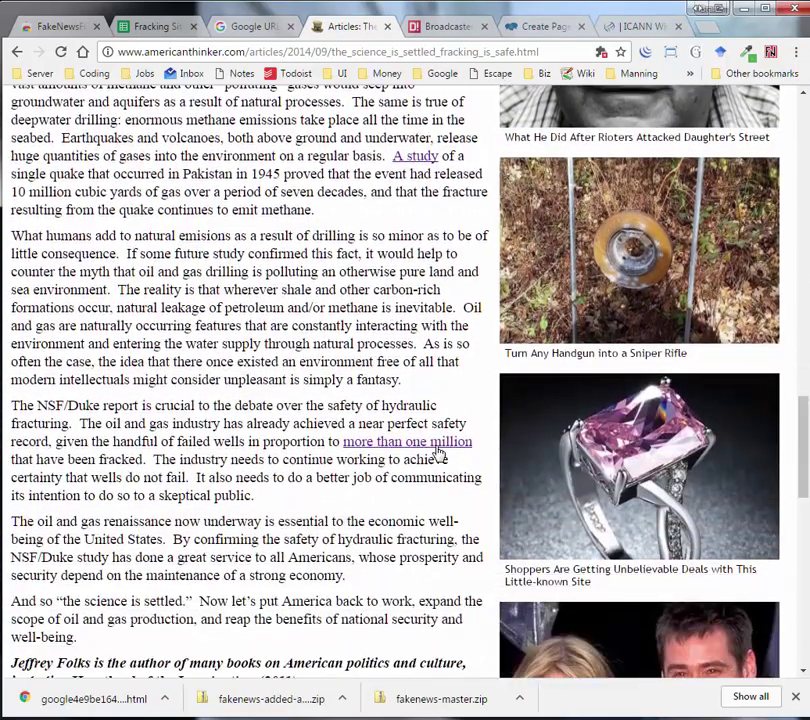
right_click(437, 452)
left_click(475, 535)
left_click(553, 27)
key("Tab")
key("ctrl+v")
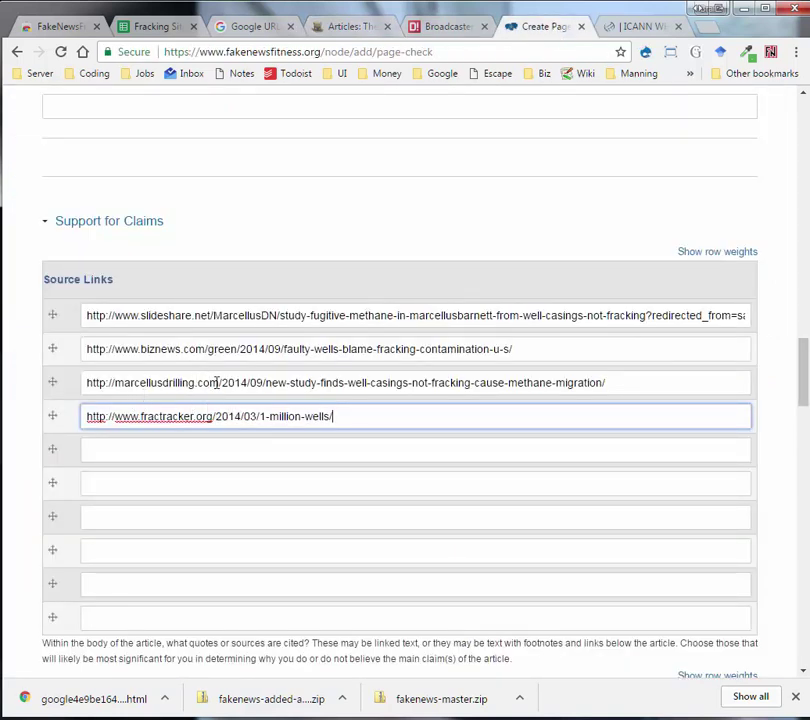
Step: Review the origin of the first three source links, highlighting the marcellusdrilling.com, biznews.com and slideshare.net domains
left_click_drag(219, 382, 84, 382)
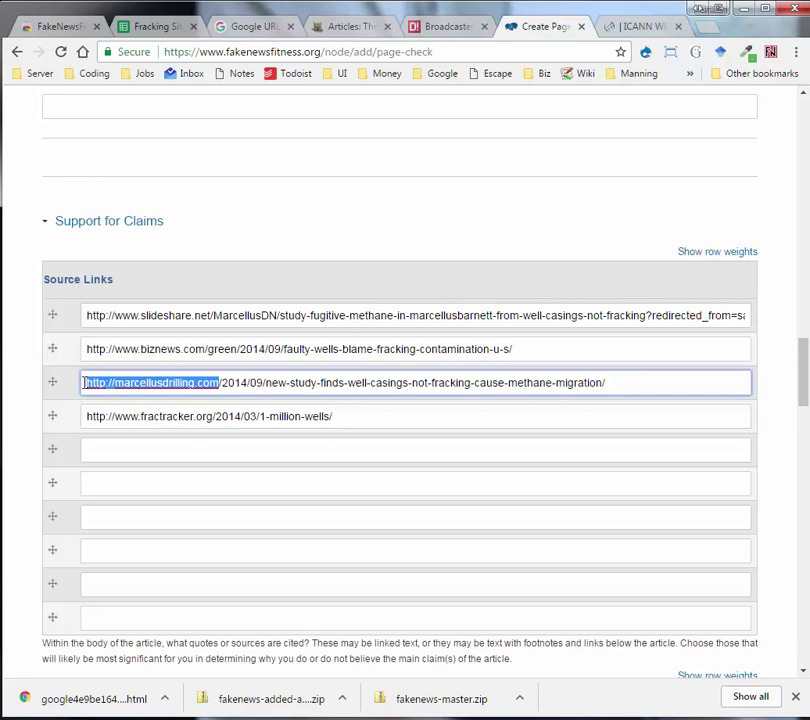
left_click_drag(206, 349, 85, 349)
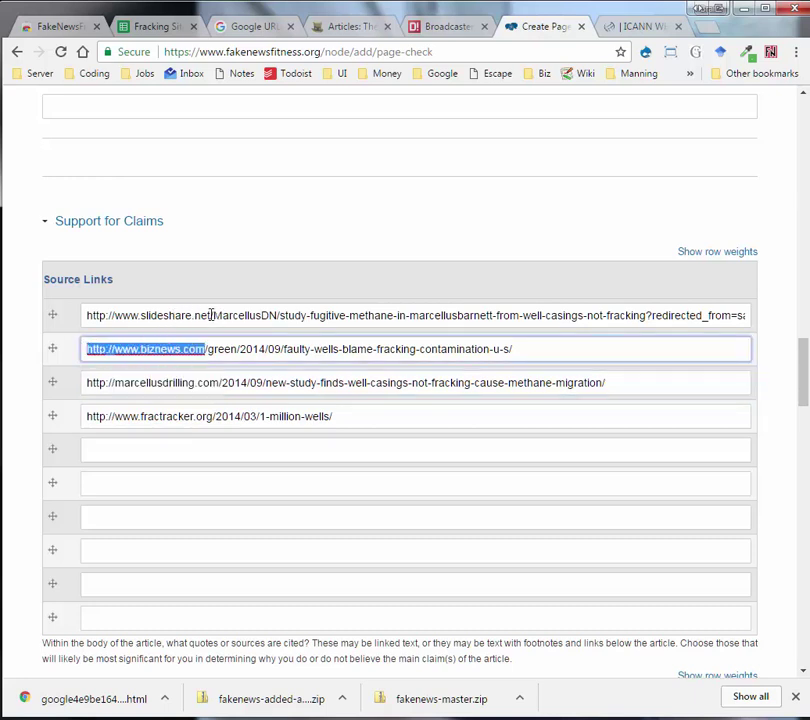
left_click_drag(211, 315, 87, 314)
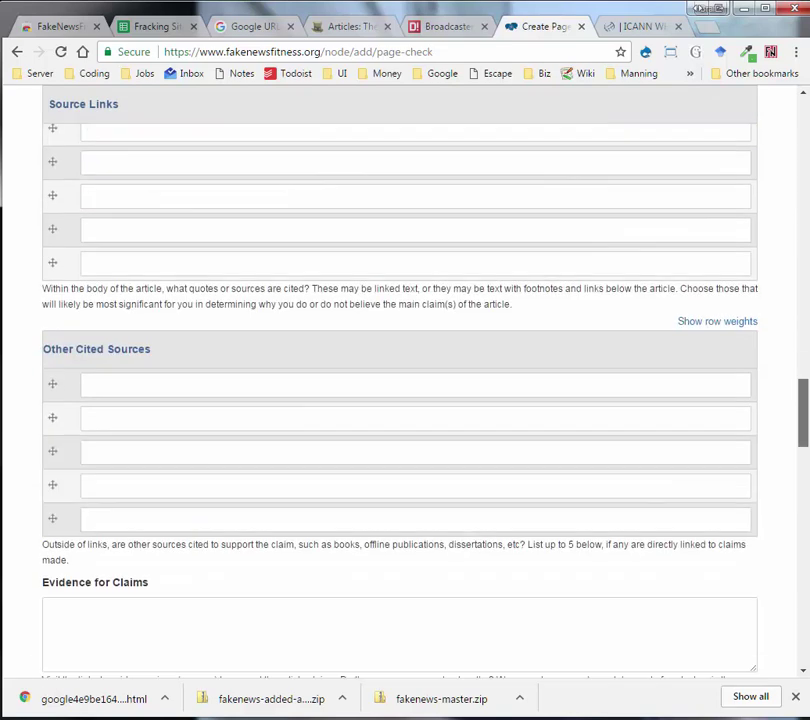
Step: Check the article for other cited sources and start Evidence for Claims with "1 crowdsourced slideshow, 1 industry publication,"
scroll(400, 380, "down", 1)
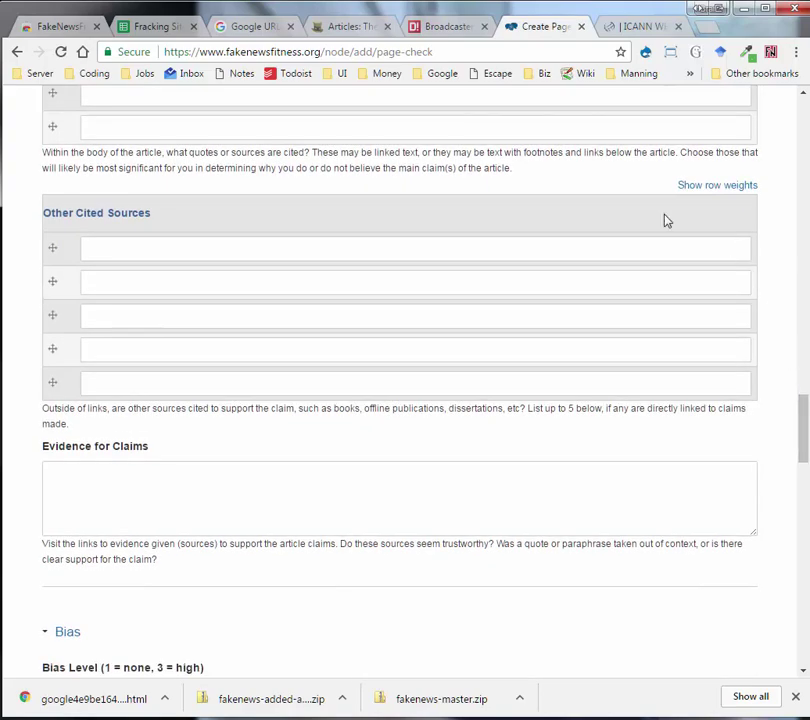
left_click(345, 26)
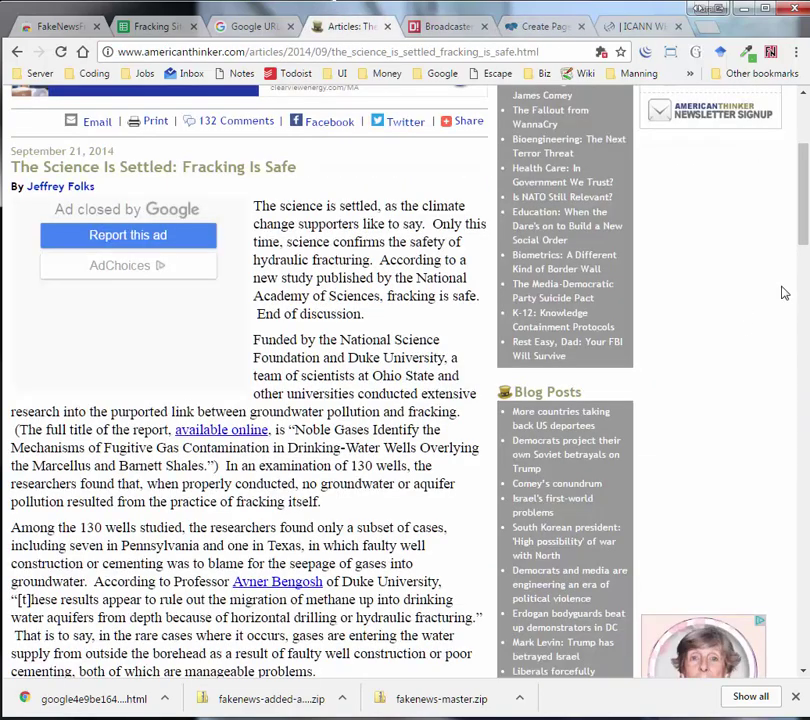
left_click_drag(801, 226, 801, 545)
left_click(518, 30)
left_click(128, 492)
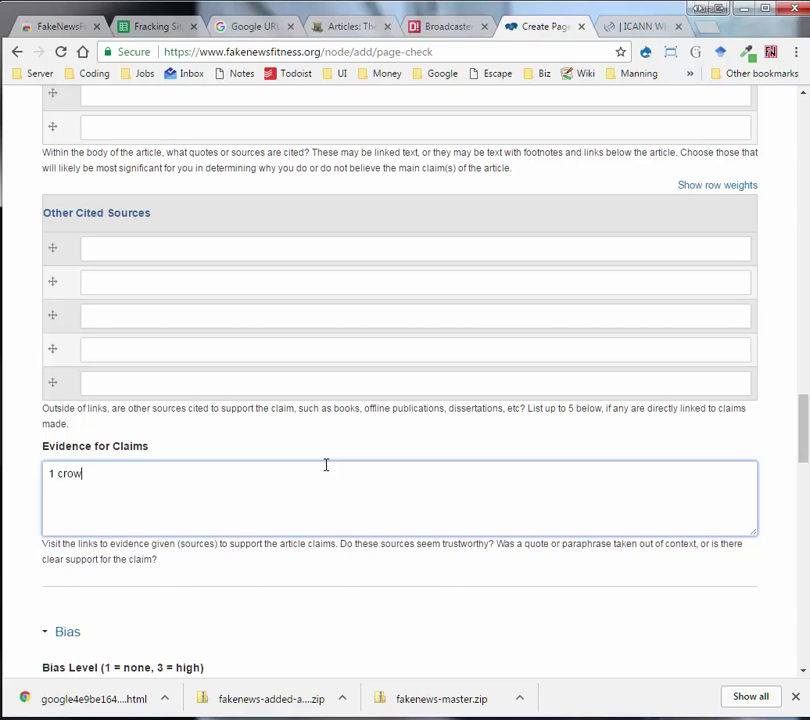
type("1 crowdsourced slideshow, 1 industry publication,")
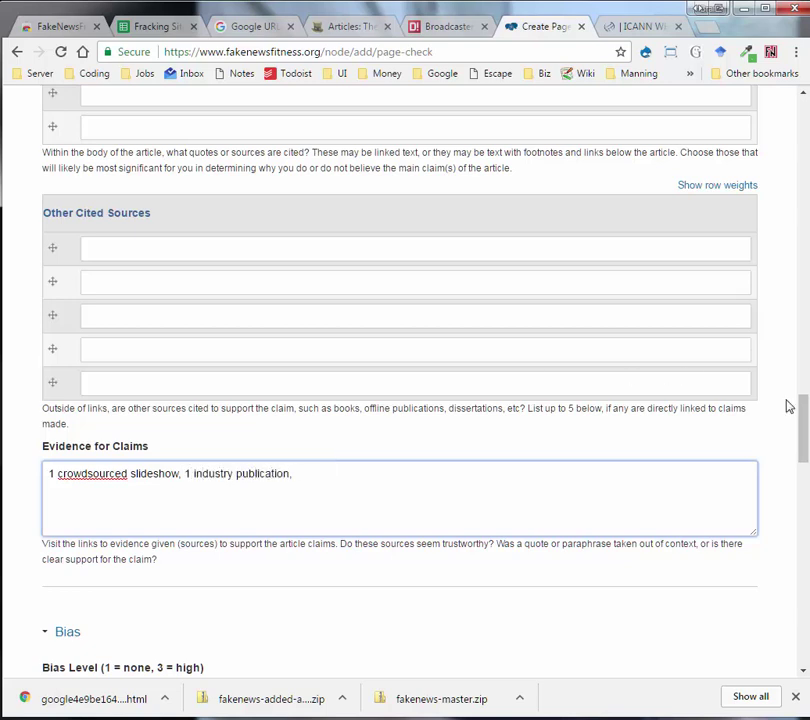
Step: Copy the domain from the second source link and open the biznews.com home page in the ICANN WHOIS tab
left_click_drag(803, 410, 797, 356)
left_click_drag(206, 342, 65, 340)
left_click(640, 27)
left_click(322, 51)
key("ctrl+v")
key("Return")
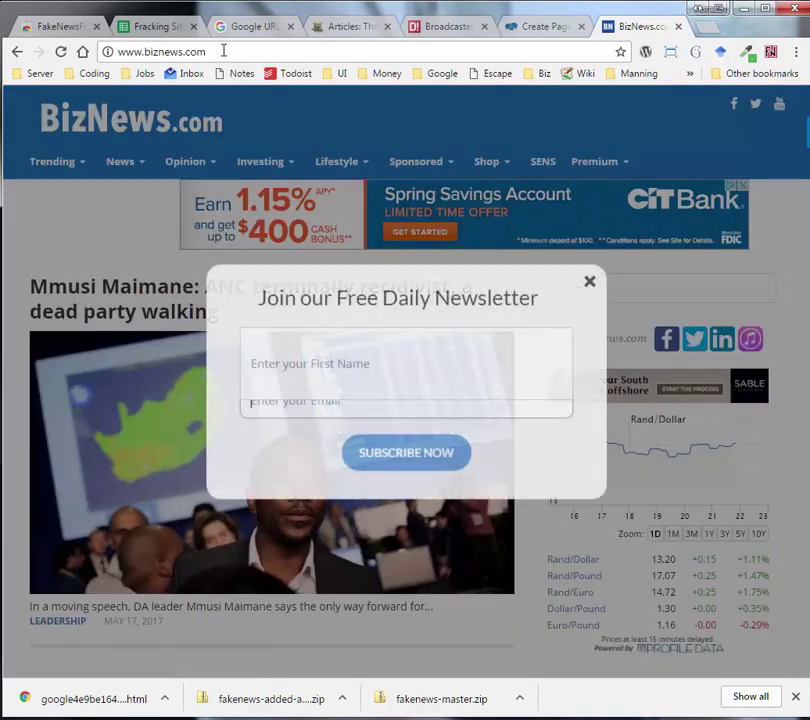
left_click_drag(224, 51, 147, 51)
left_click(247, 52)
key("ctrl+a")
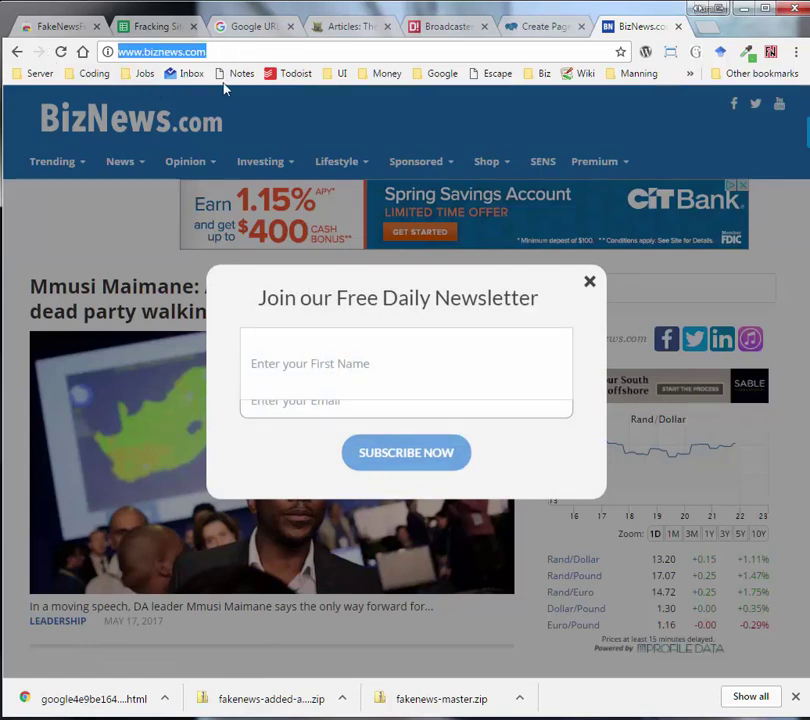
left_click(260, 50)
type("about us")
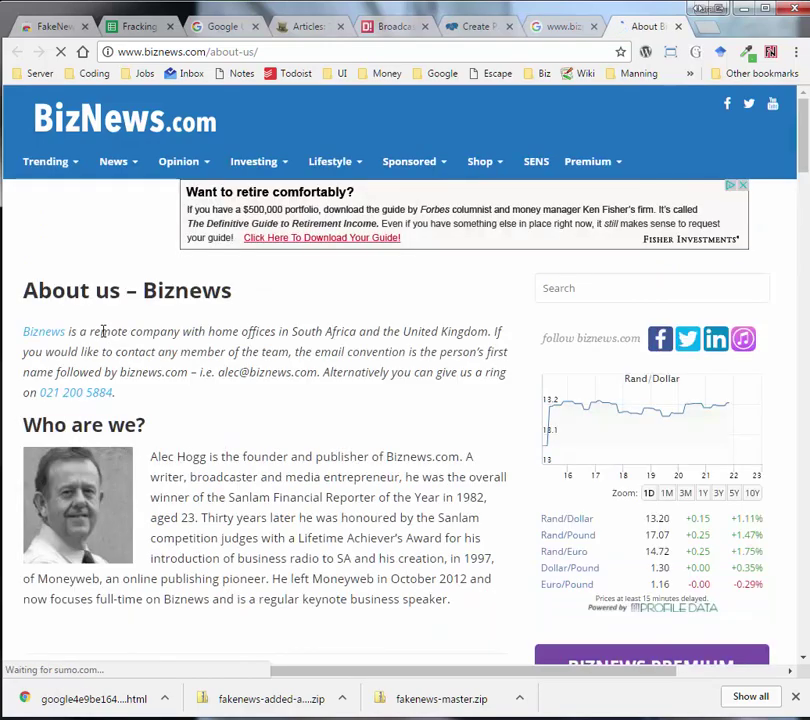
Step: Return to the Page Check form and continue Evidence for Claims with "1 untrustworthy source, and"
left_click(478, 27)
left_click_drag(803, 389, 803, 448)
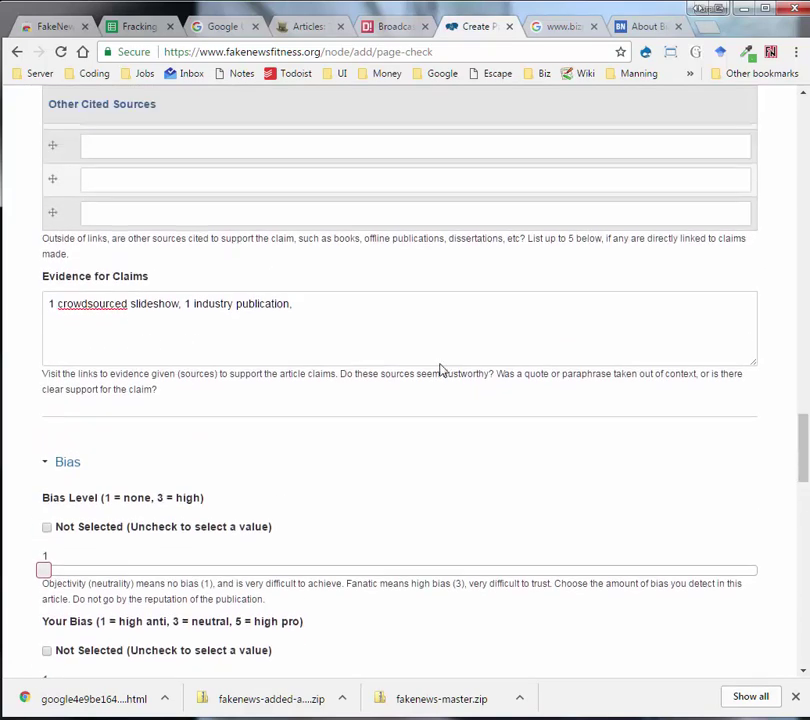
left_click(379, 307)
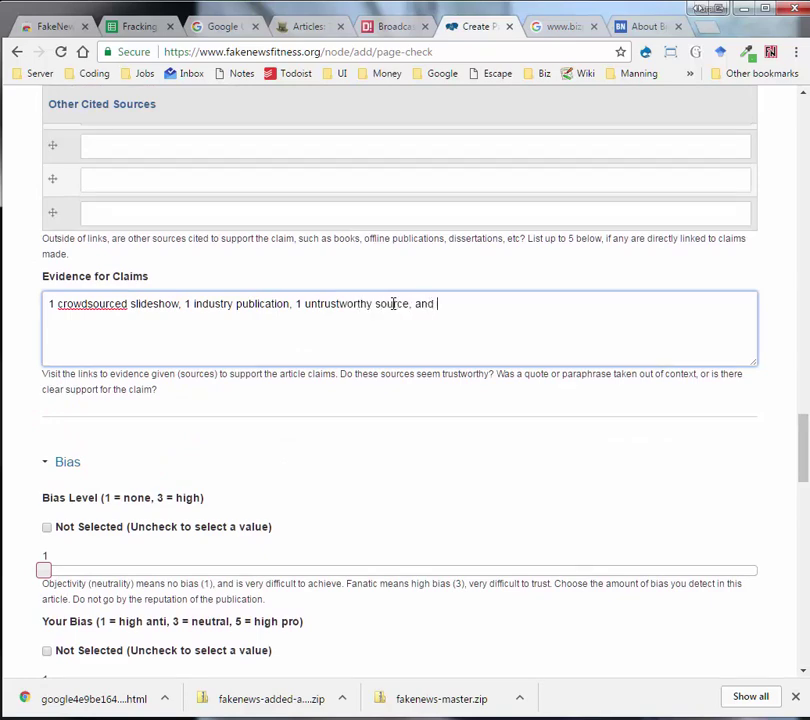
Step: Copy the fractracker.org domain from the fourth source link, open the site's home page and look through it
left_click_drag(803, 448, 803, 350)
left_click_drag(213, 494, 137, 492)
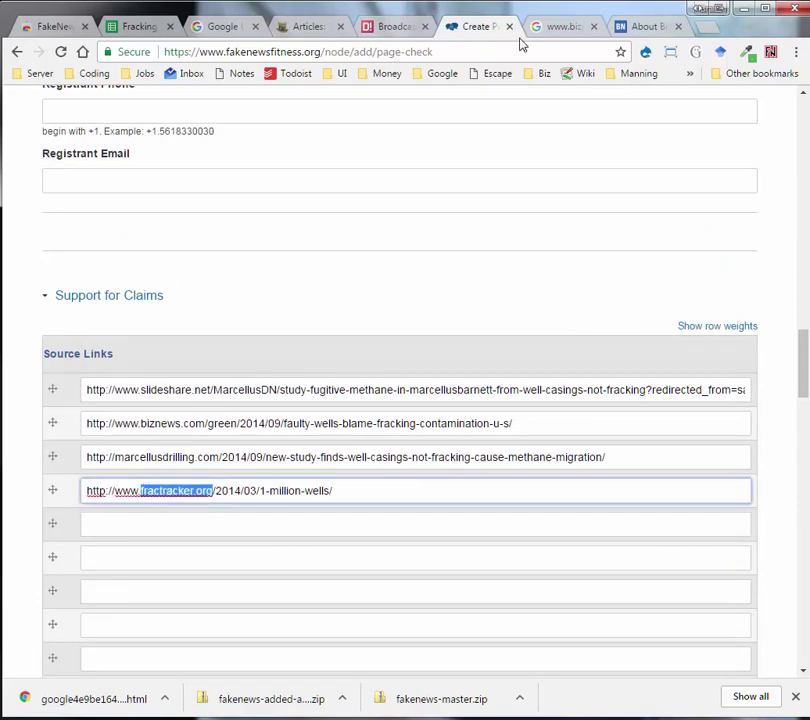
left_click_drag(522, 44, 566, 27)
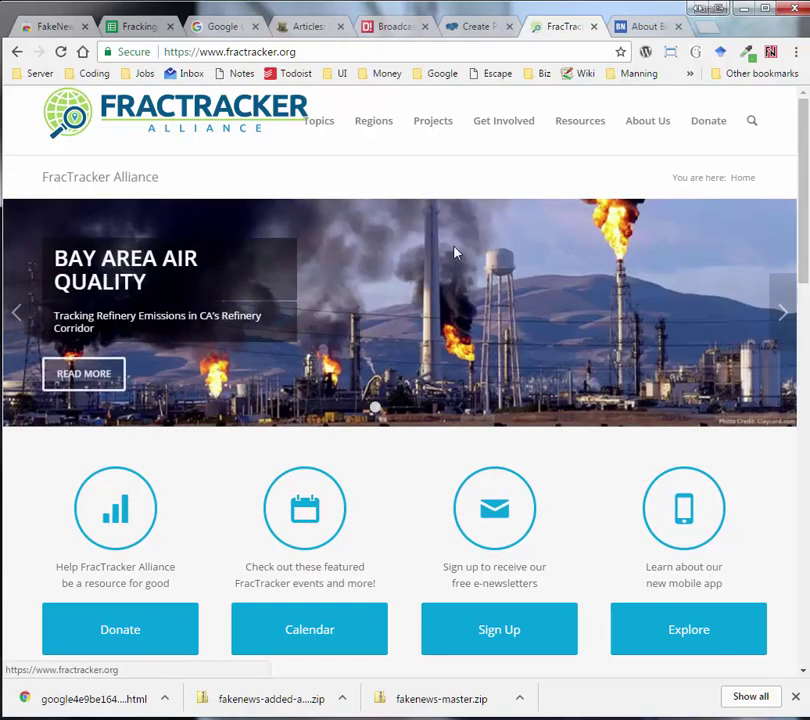
left_click_drag(806, 231, 804, 100)
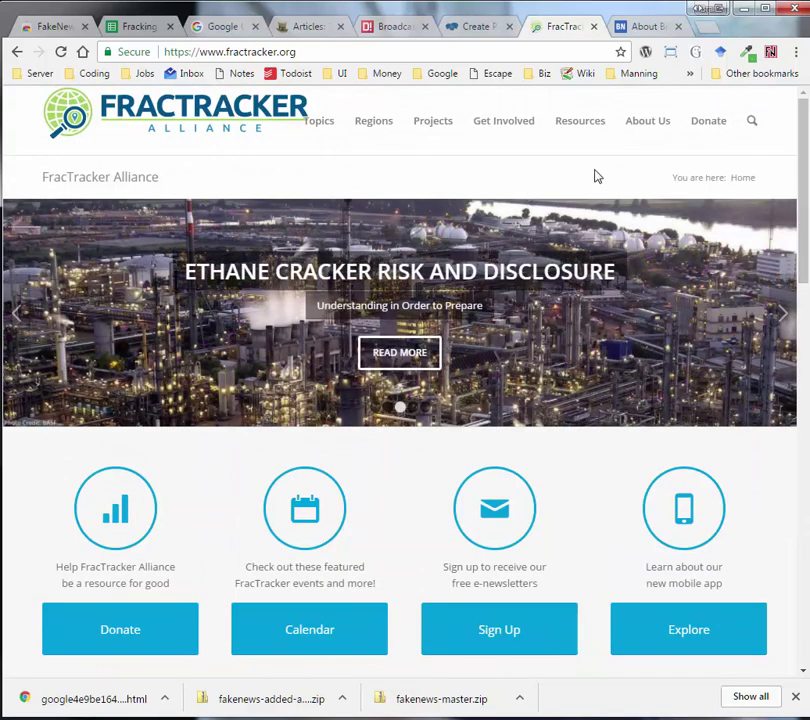
Step: Open FracTracker's About Us page and examine its mission and vision statements, highlighting each one
left_click(651, 130)
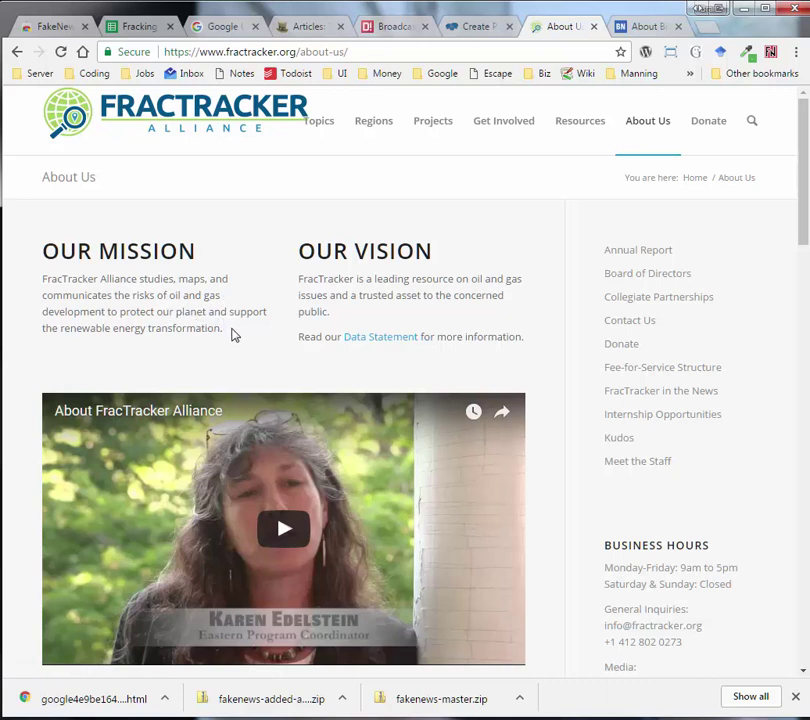
left_click_drag(227, 333, 52, 284)
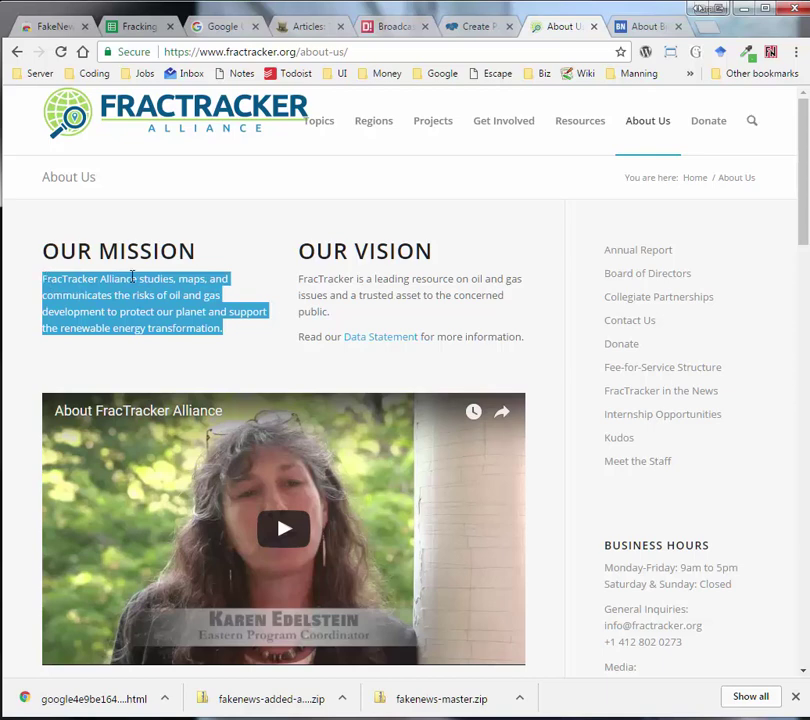
left_click_drag(334, 316, 297, 280)
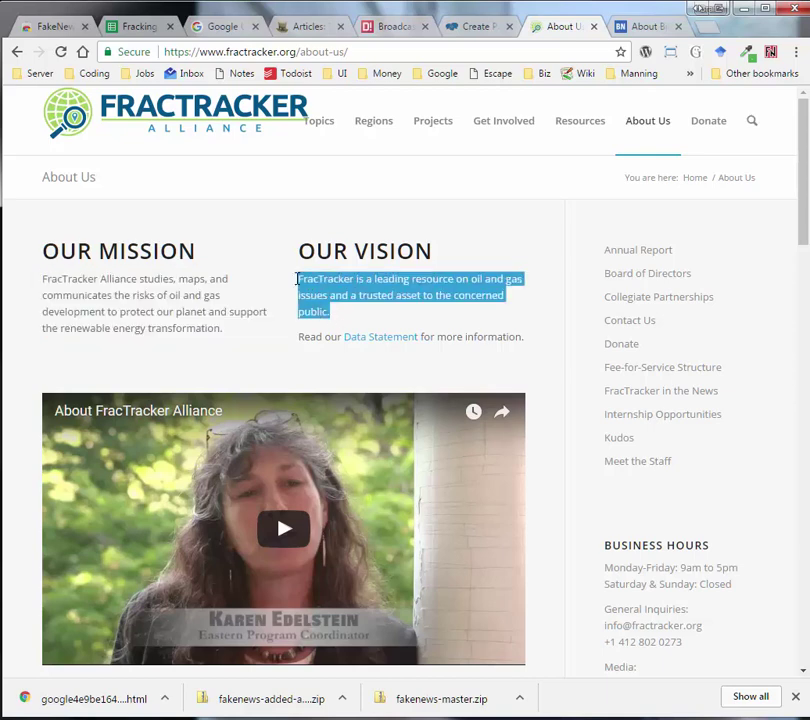
left_click(383, 311)
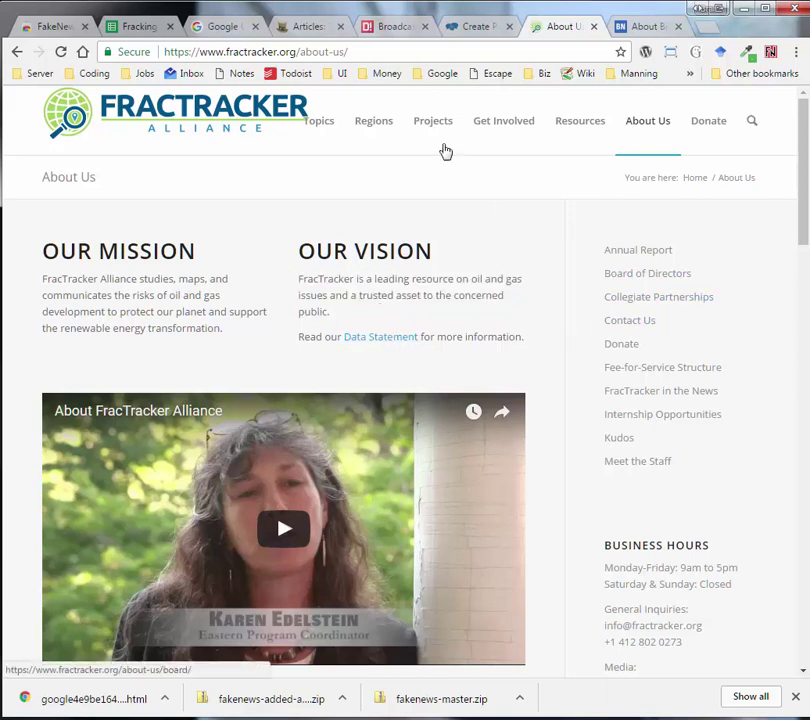
Step: Search for "wikipedia fractracker.org", open The FracTracker Alliance article and read through its introduction, history and current initiatives
left_click(371, 52)
type("wikipedia ")
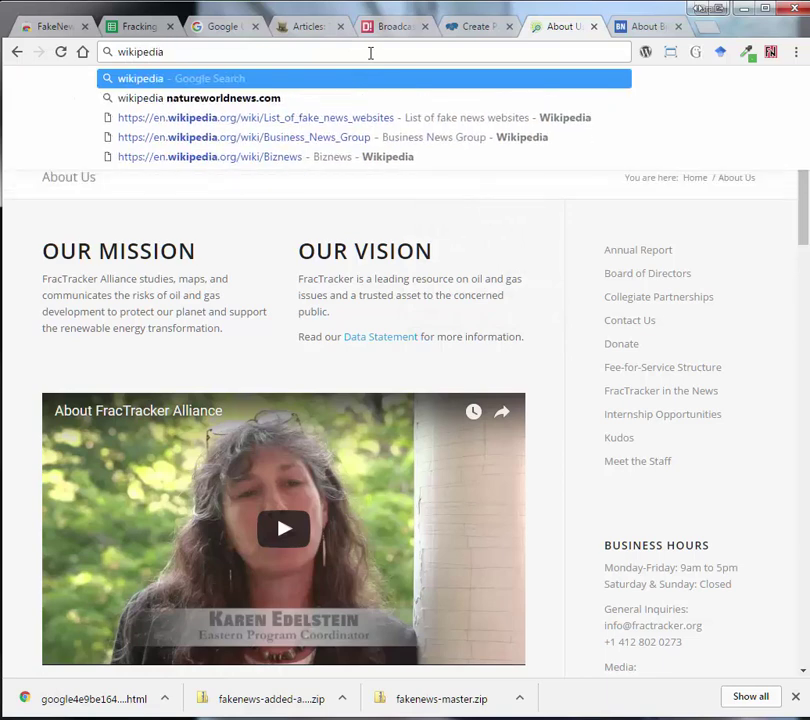
type("fractracker.org")
key("Return")
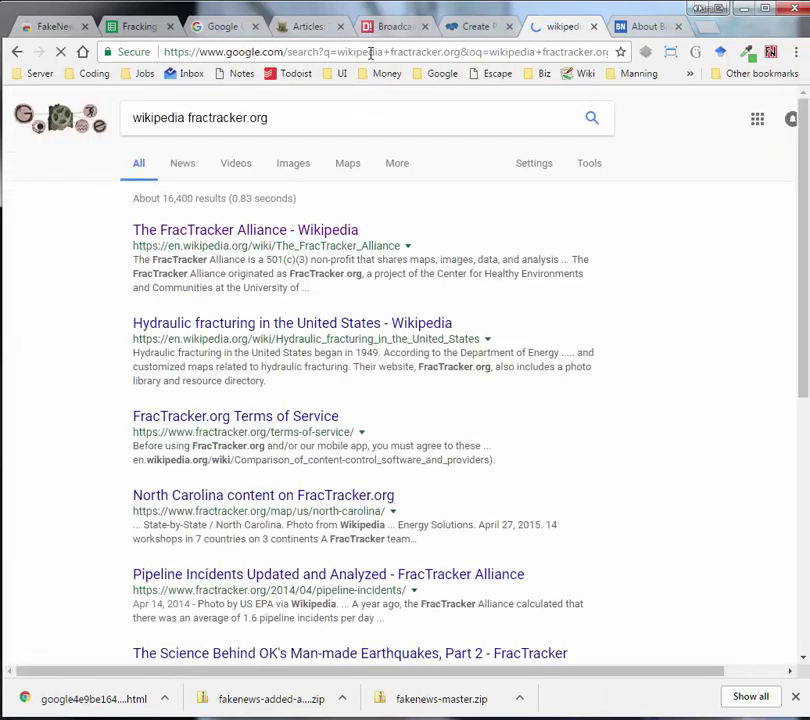
left_click(255, 231)
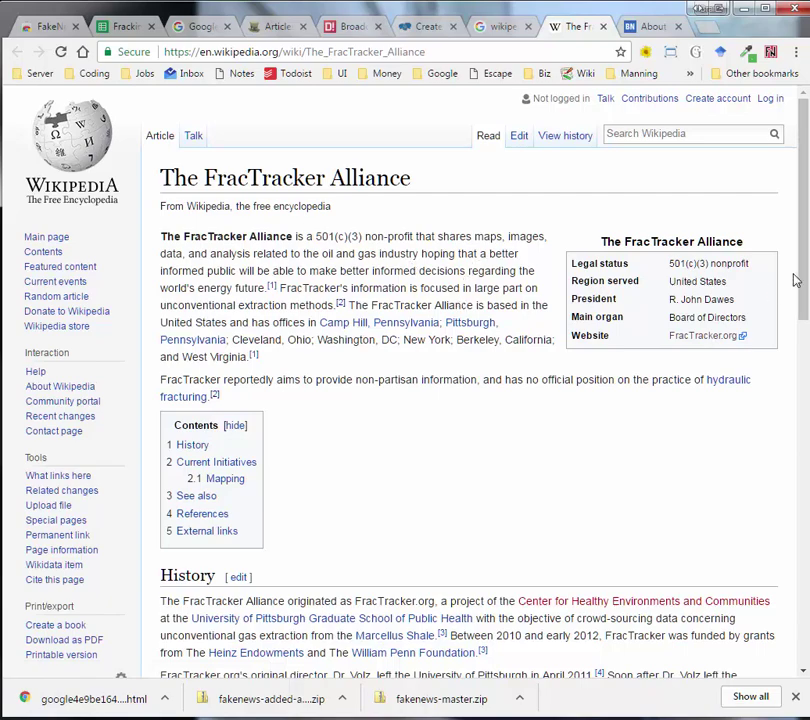
scroll(791, 246, "down", 3)
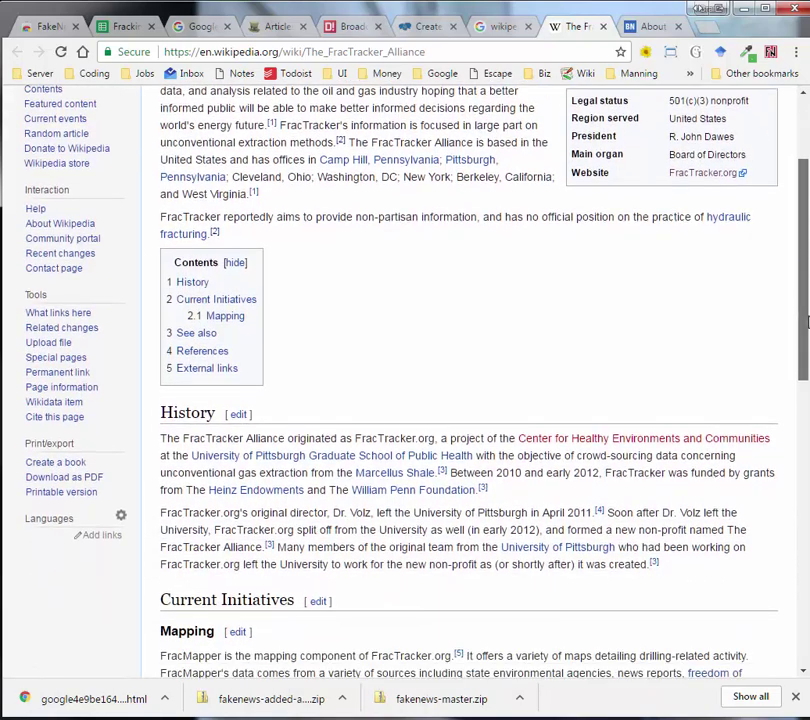
scroll(460, 400, "down", 3)
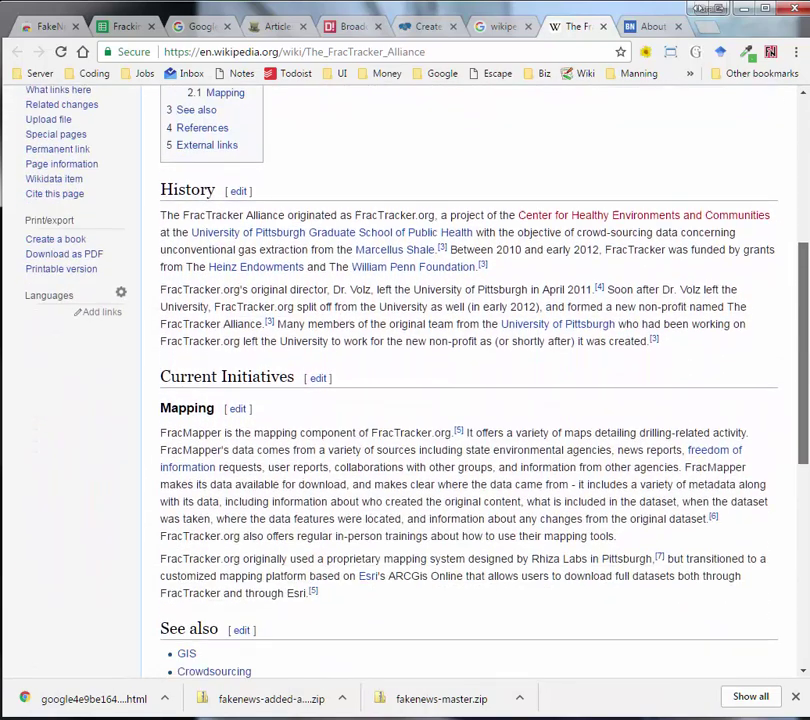
Step: Read The FracTracker Alliance article down to its references, and finish Evidence for Claims on the Page Check form with "1 possibly legitimate source."
scroll(460, 400, "down", 1)
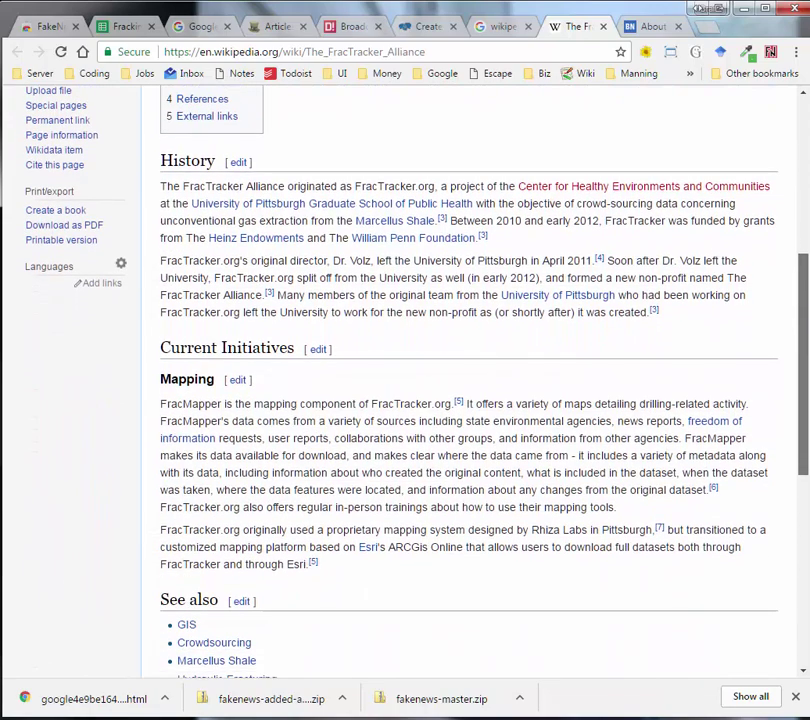
scroll(460, 400, "down", 1)
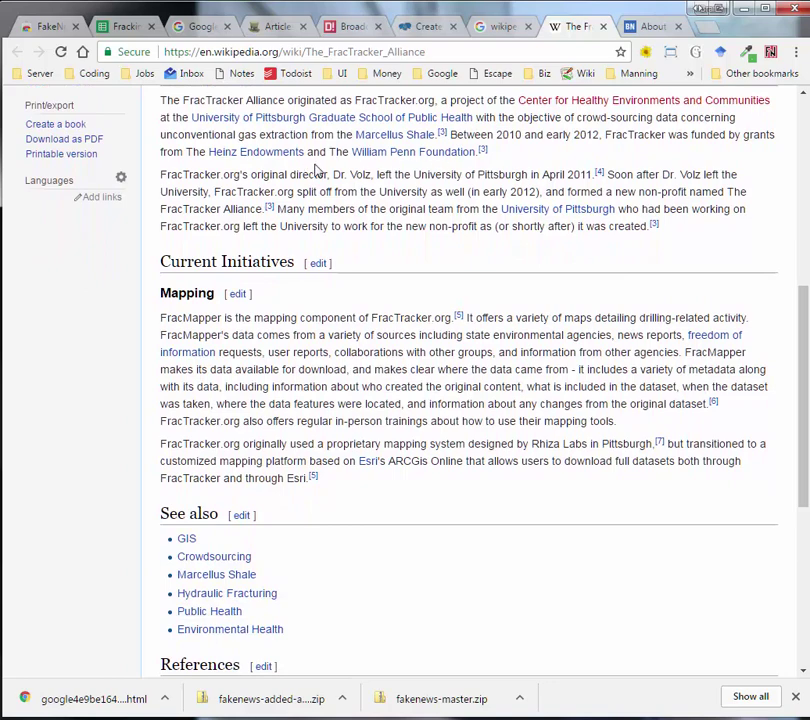
left_click_drag(803, 311, 801, 459)
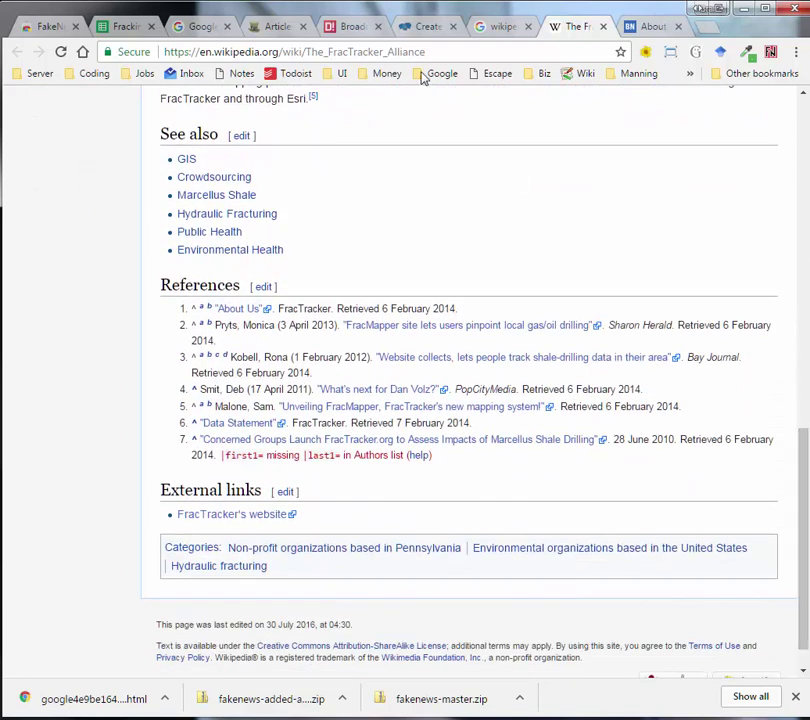
left_click(421, 30)
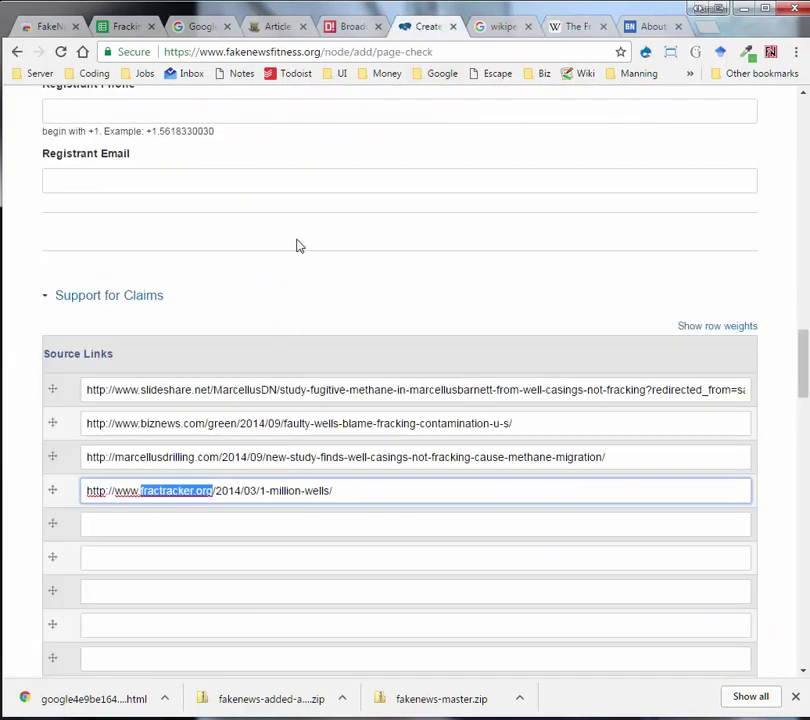
left_click_drag(805, 360, 806, 448)
left_click(483, 253)
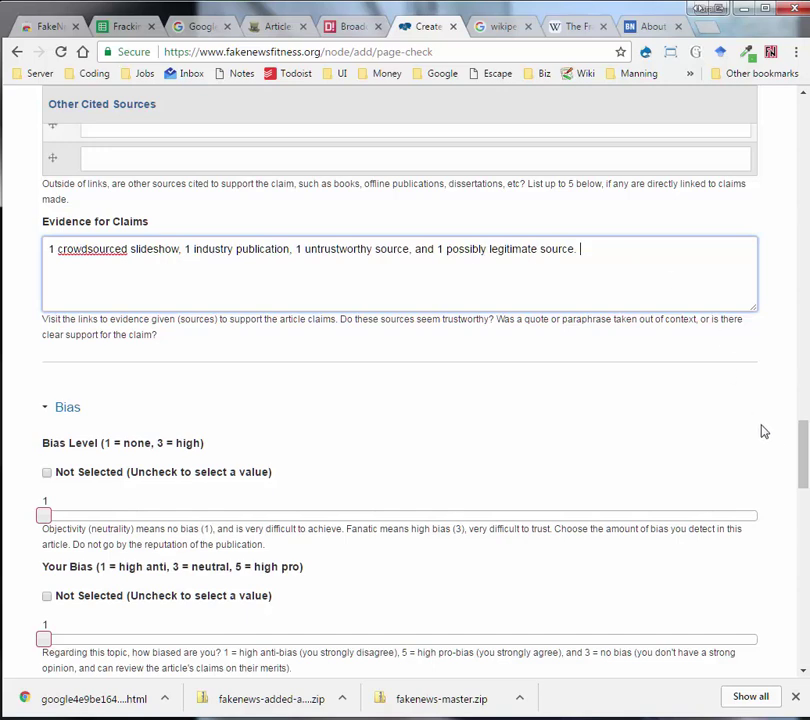
Step: Review the form's source links and the opening paragraphs of the American Thinker article to judge the article's bias
left_click_drag(801, 439, 788, 368)
left_click(341, 368)
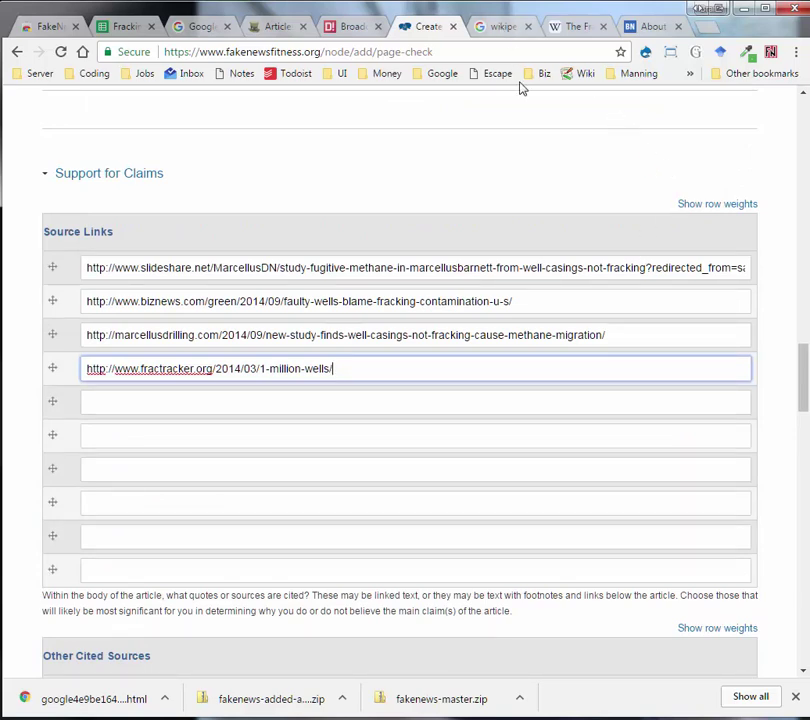
left_click(372, 337)
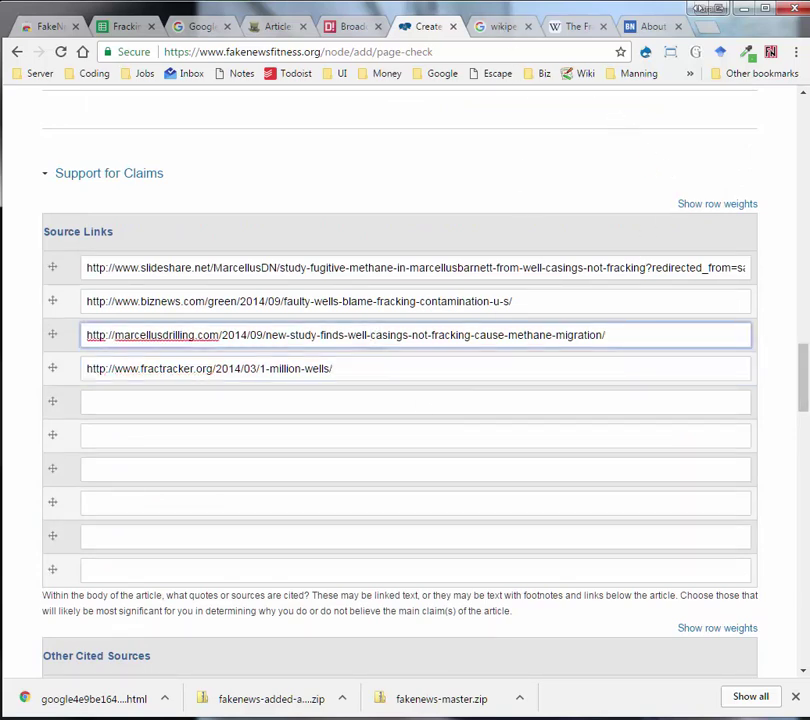
left_click_drag(807, 370, 806, 464)
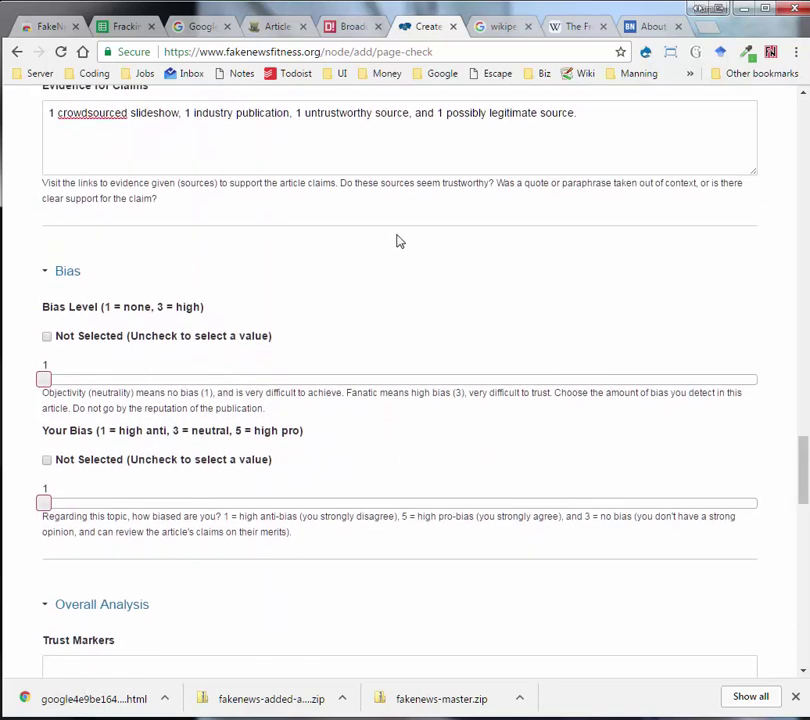
left_click(270, 26)
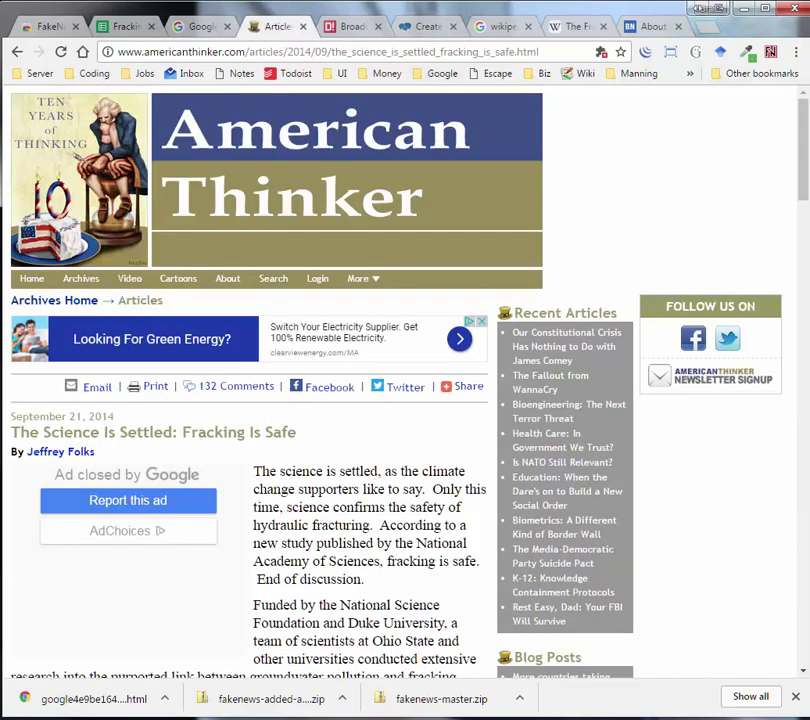
scroll(806, 150, "down", 7)
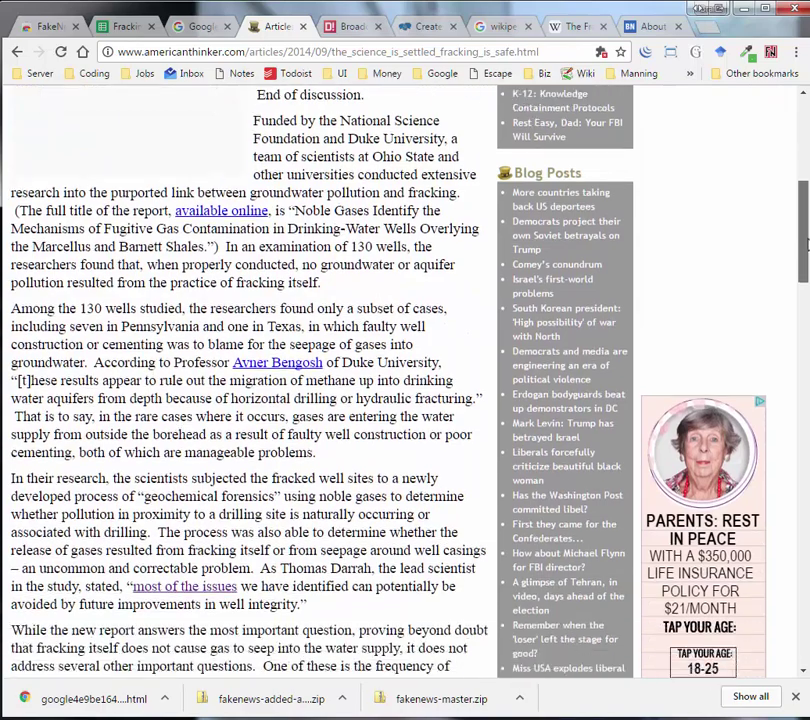
scroll(806, 150, "up", 7)
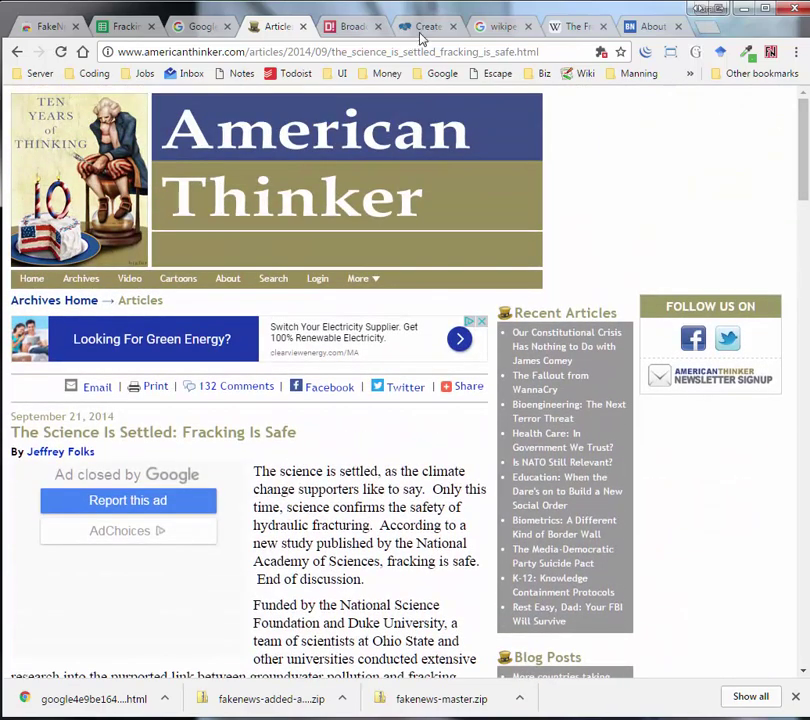
Step: Return to the Page Check form, look back over the earlier answers and set Bias Level to 2
left_click(432, 29)
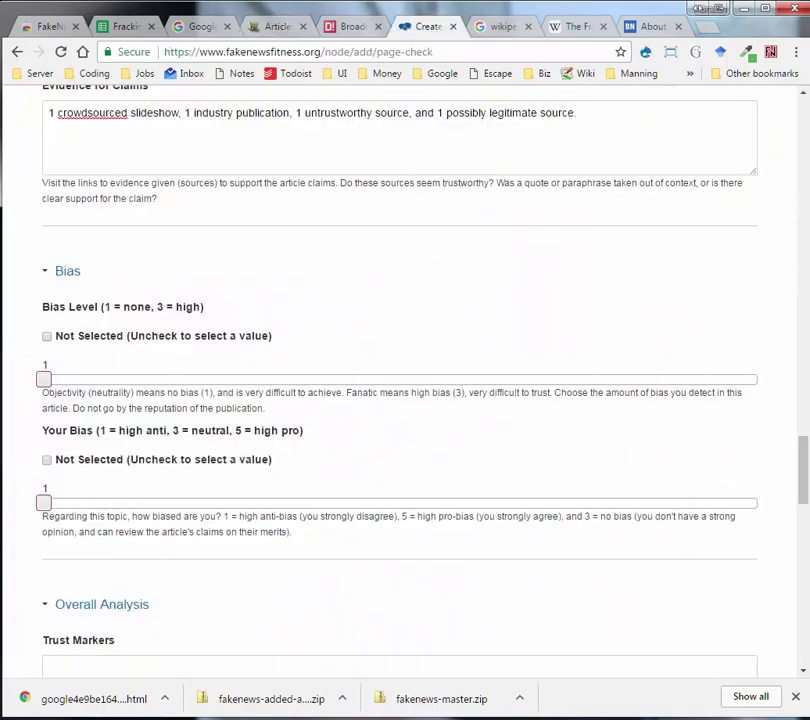
left_click_drag(804, 462, 801, 358)
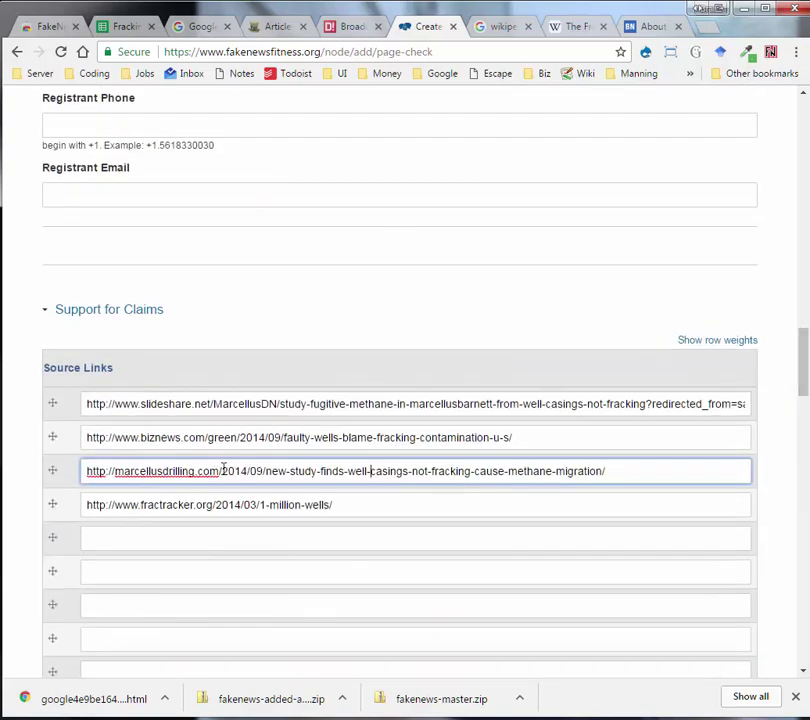
left_click_drag(803, 376, 784, 231)
scroll(784, 231, "down", 3)
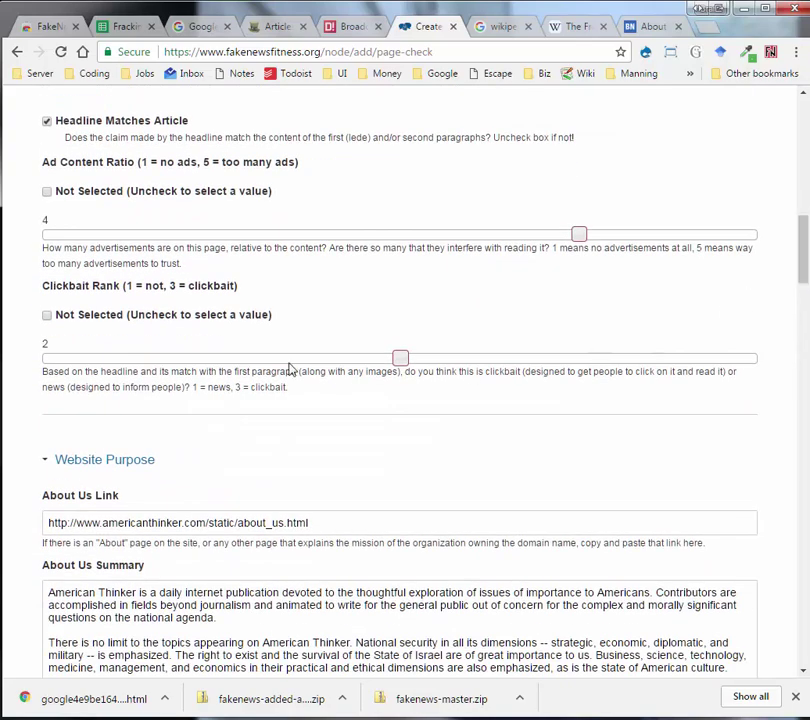
left_click_drag(803, 272, 792, 470)
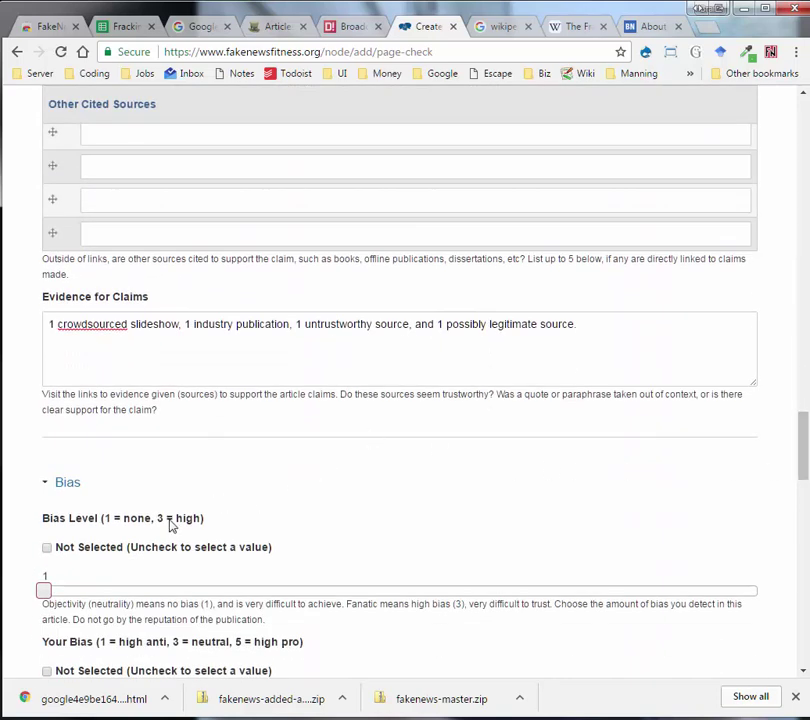
left_click(392, 592)
left_click_drag(803, 466, 805, 513)
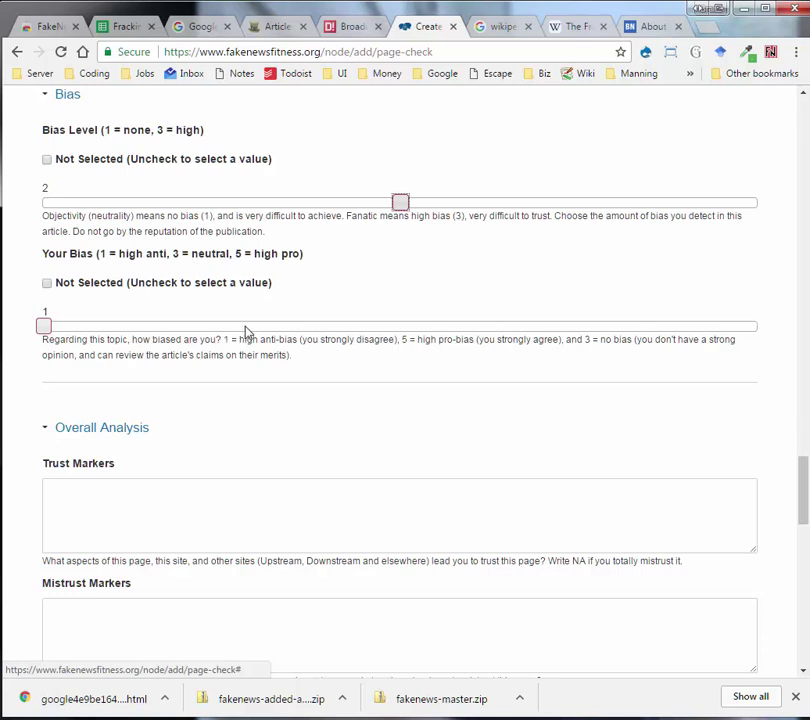
Step: Recheck the American Thinker article's opening sentences and enter "Writing is good" as Trust Markers on the form
left_click_drag(805, 472, 777, 488)
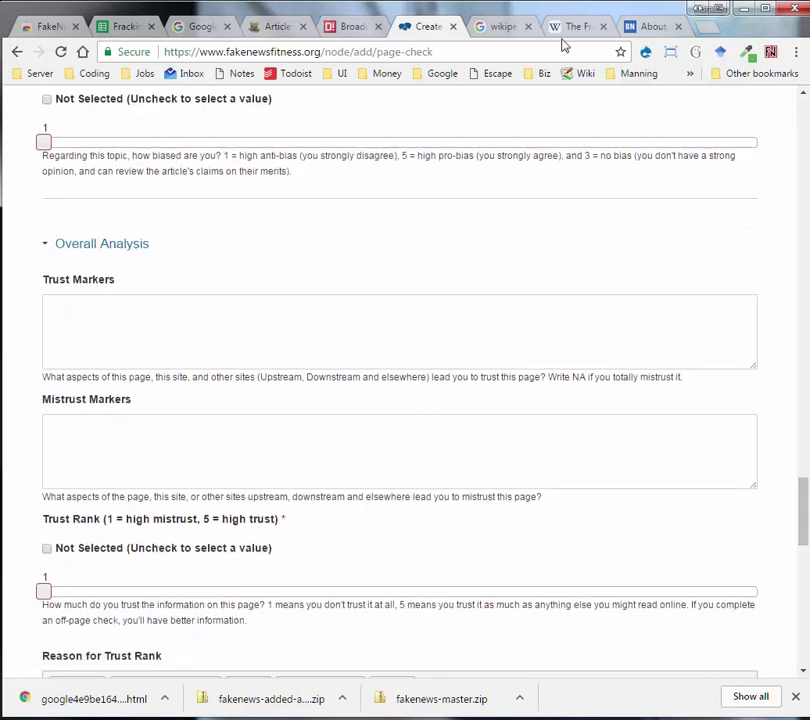
left_click(278, 27)
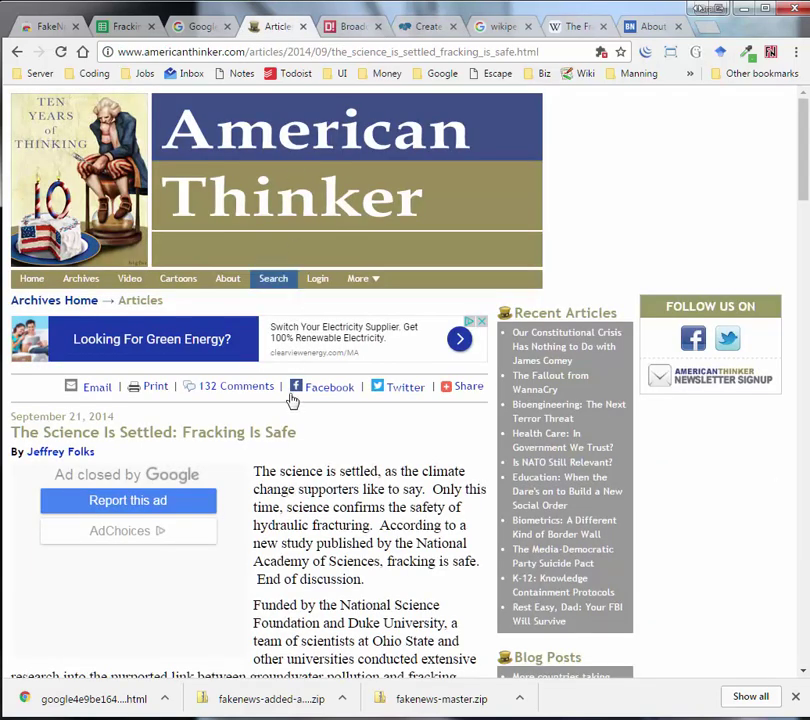
left_click_drag(256, 471, 286, 508)
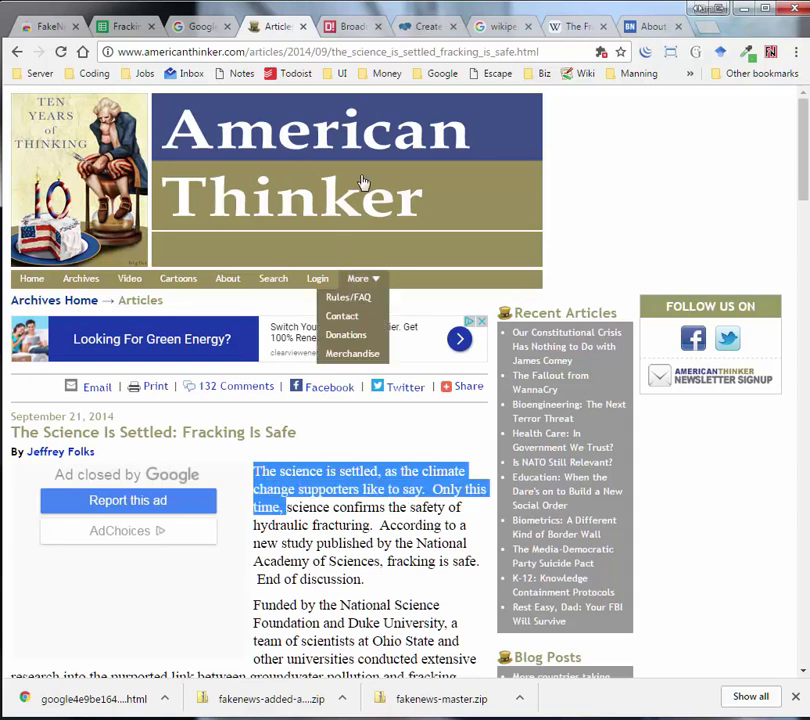
left_click(428, 27)
left_click(140, 297)
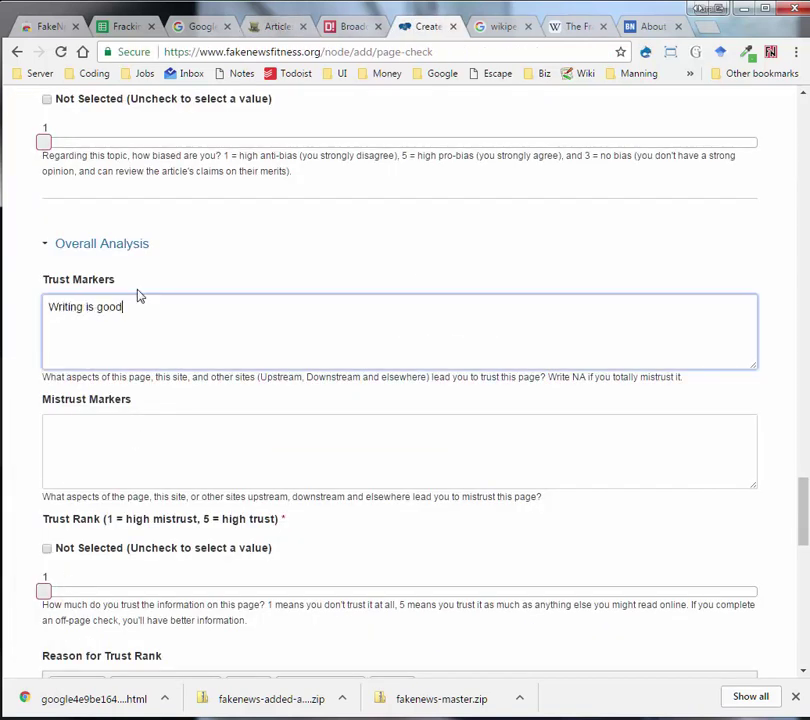
type("Writing is good")
Step: Fill Mistrust Markers with "Advertising, evidence links, layout, mission of publication, mismatch of author expertise and topic."
left_click(146, 443)
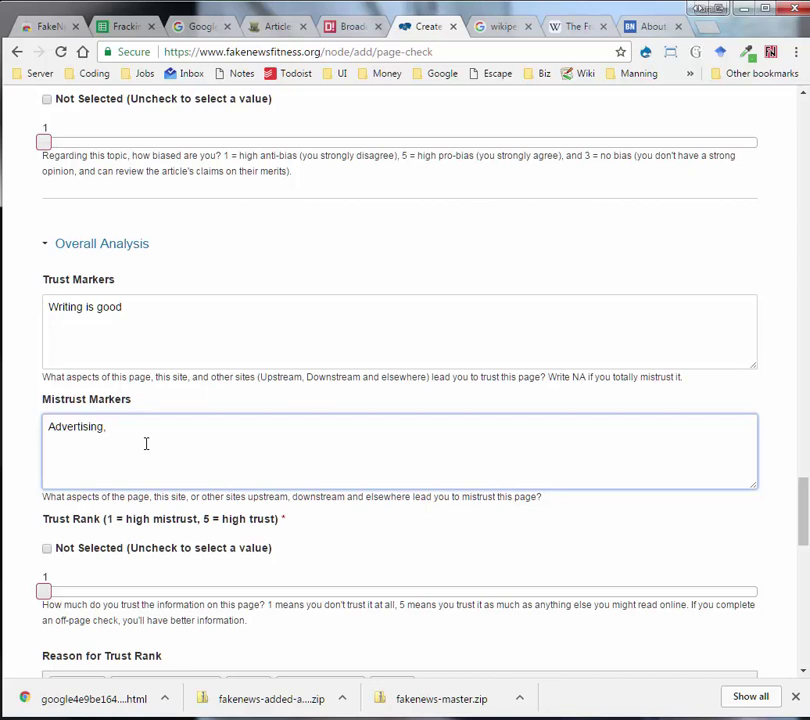
type("Advertising, evidience")
key("BackSpace")
key("BackSpace")
key("BackSpace")
key("BackSpace")
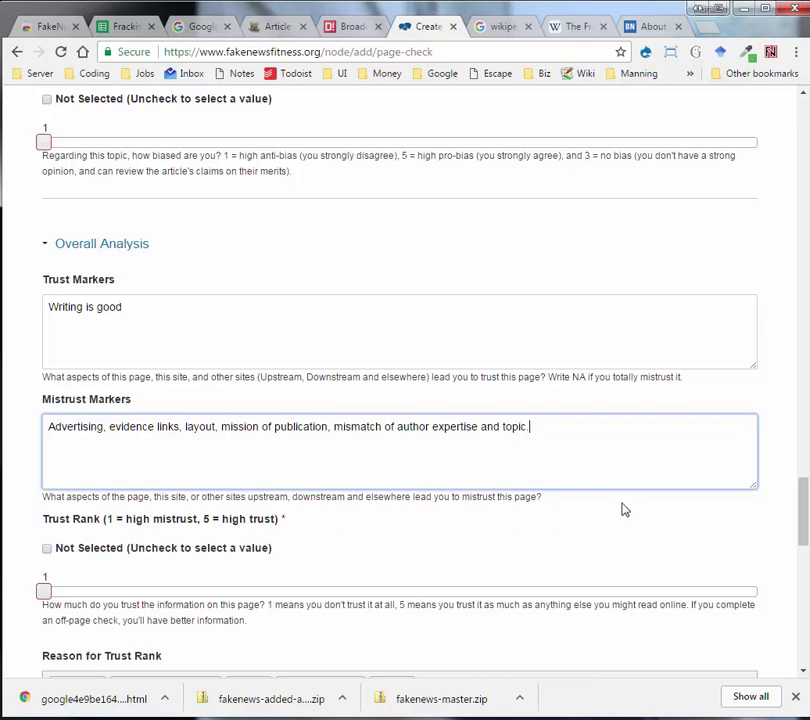
Step: Set Trust Rank to 2 and copy the Mistrust Markers text into Reason for Trust Rank
left_click(45, 592)
left_click_drag(47, 592, 195, 640)
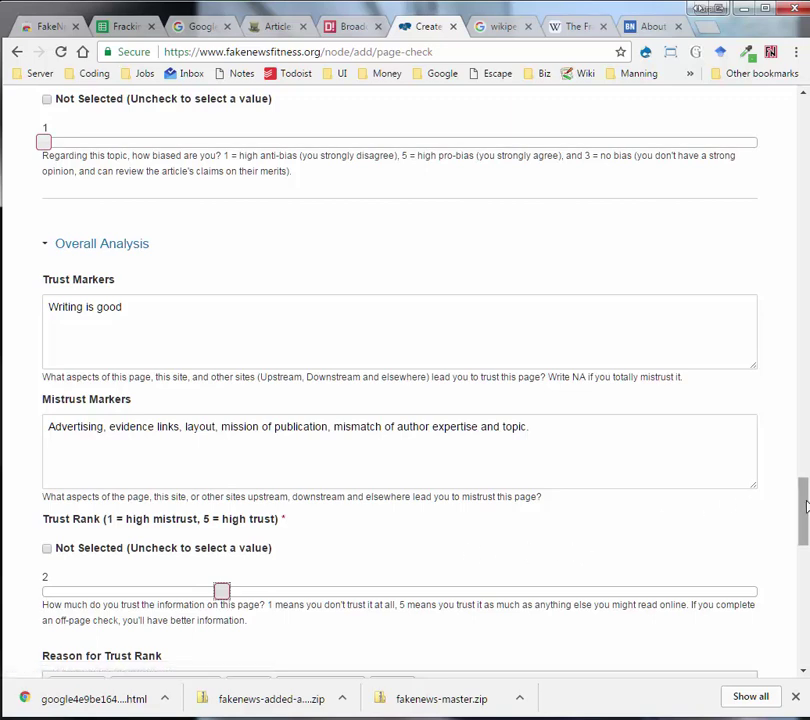
left_click_drag(805, 508, 805, 554)
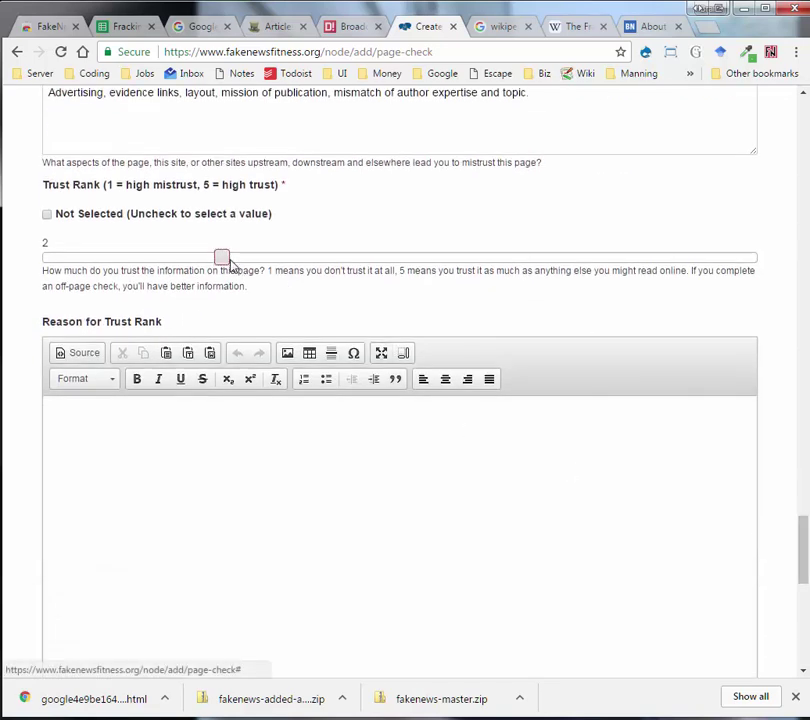
left_click(222, 452)
left_click_drag(805, 532, 790, 504)
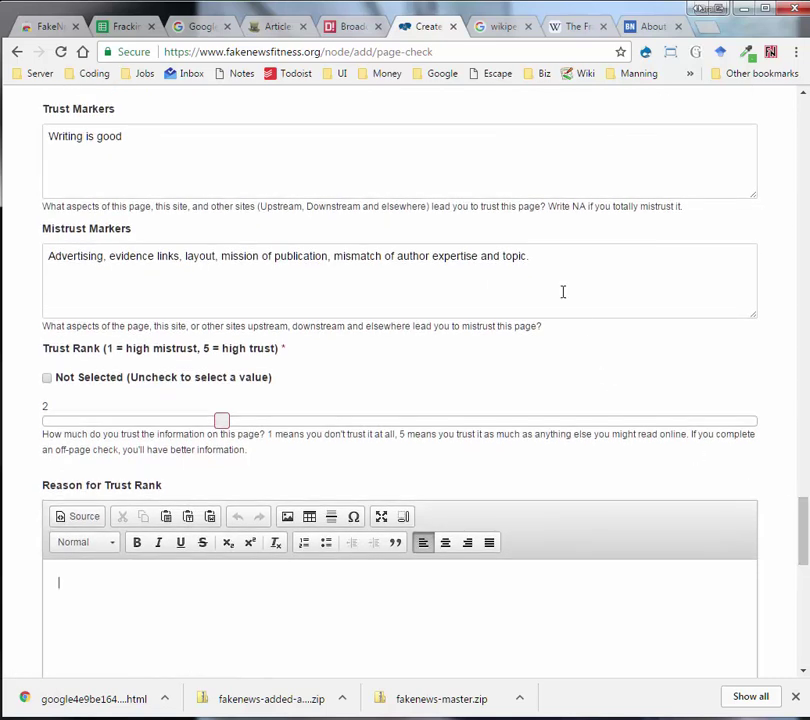
left_click_drag(528, 256, 51, 260)
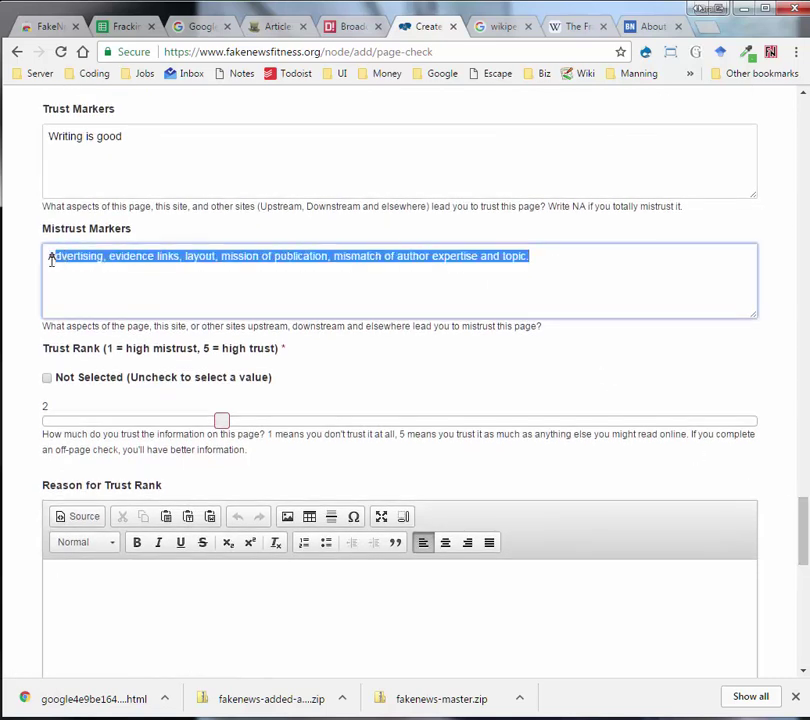
left_click(92, 602)
type("Advertising, evidence links, layout, mission of publication, mismatch of author expertise and topic.")
scroll(795, 530, "down", 3)
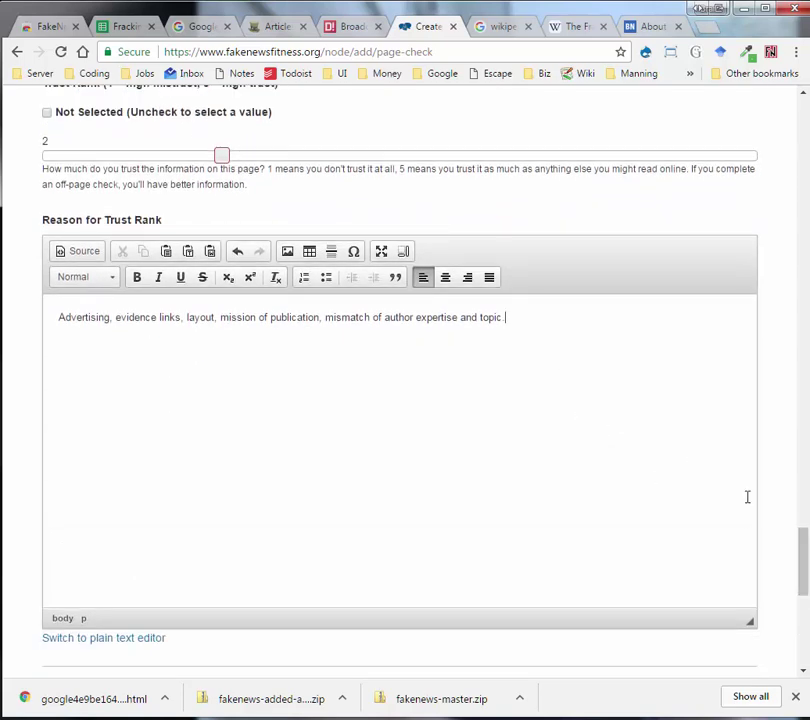
Step: Check the biznews domain in the source links and enter the question "What exactly is biznews.com?" under Questions
left_click_drag(801, 557, 806, 603)
left_click(286, 451)
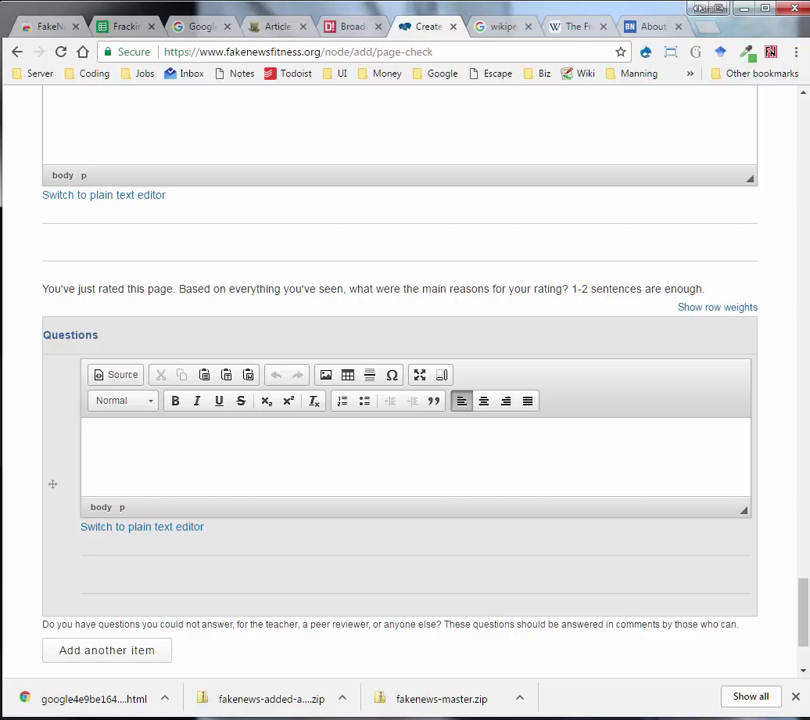
left_click_drag(801, 606, 803, 393)
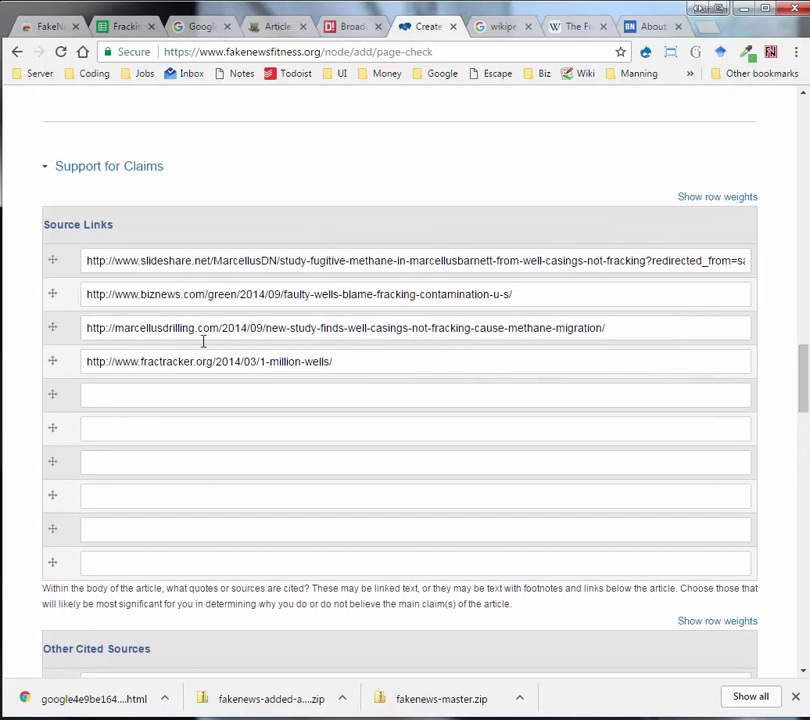
left_click_drag(209, 294, 145, 296)
scroll(647, 596, "down", 20)
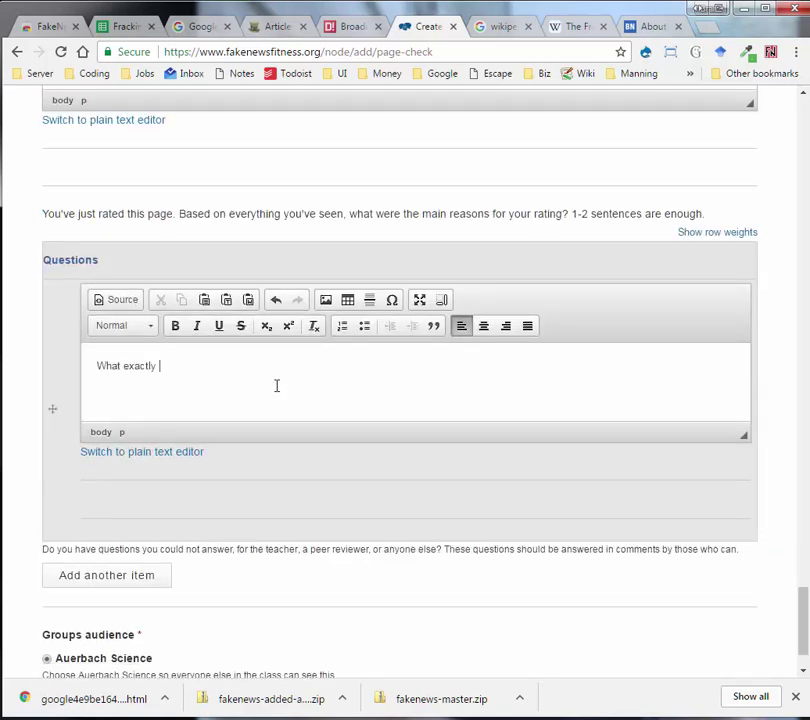
type("is biznews.com?")
Step: Save the Page Check and open the page of the class group it belongs to
left_click_drag(803, 609, 803, 645)
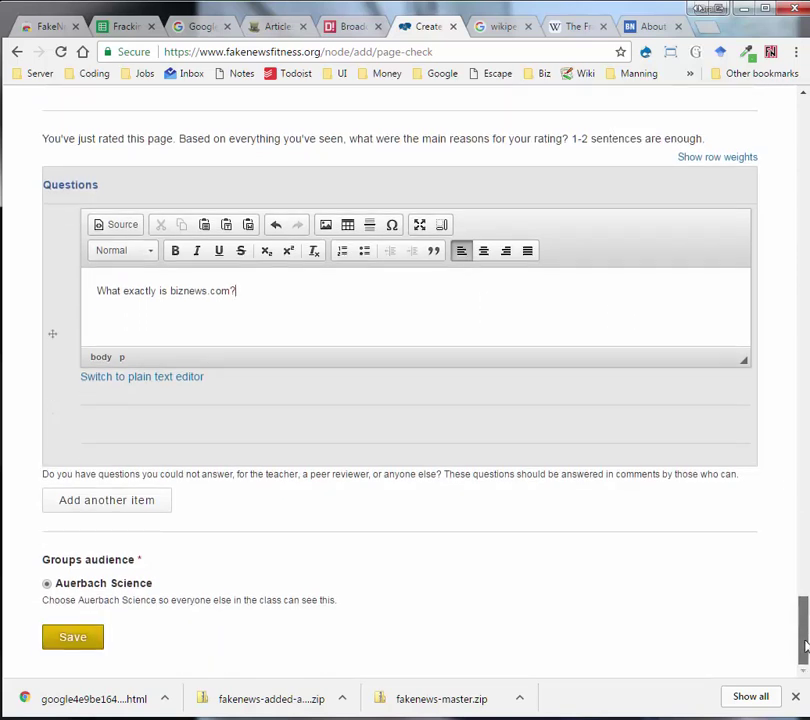
left_click(73, 640)
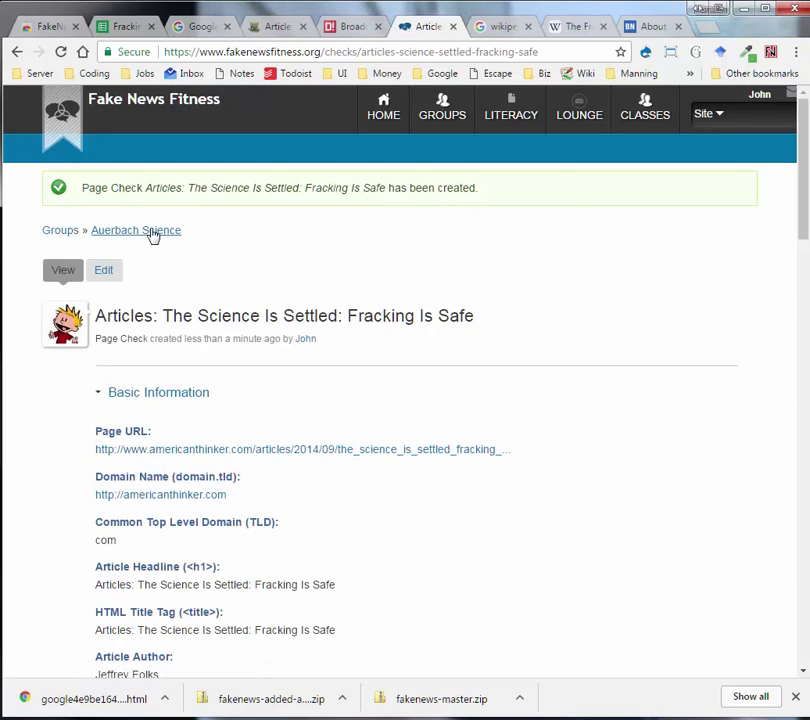
left_click(153, 233)
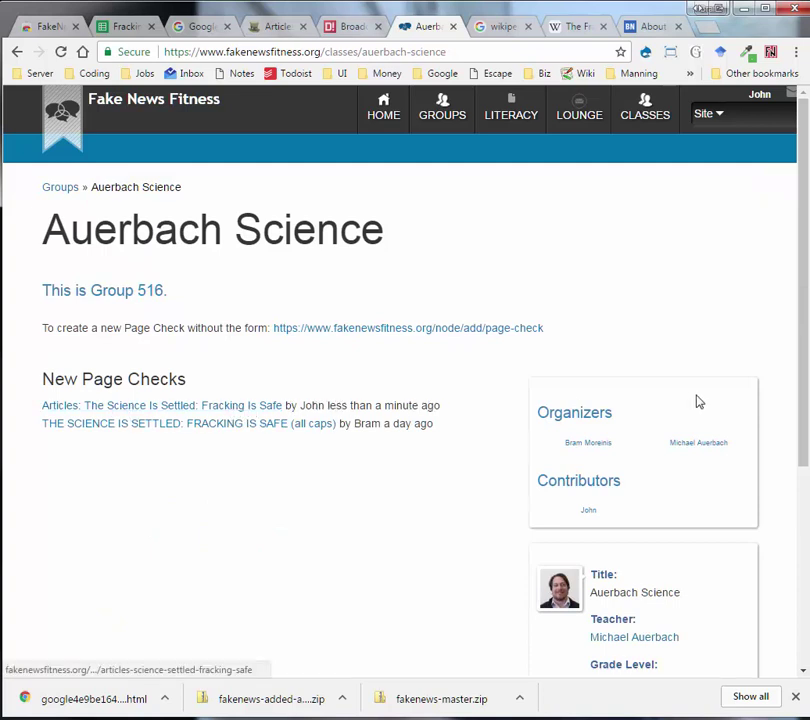
Step: Switch to the Notepad window with the short link goo.gl/ZOK6rh, over the American Thinker article
left_click(588, 512)
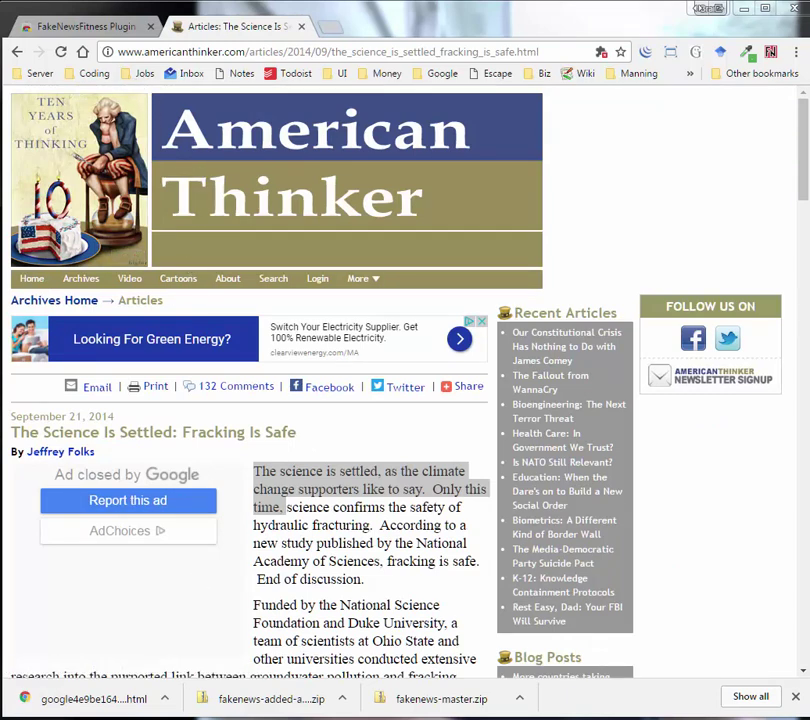
key("alt+Tab")
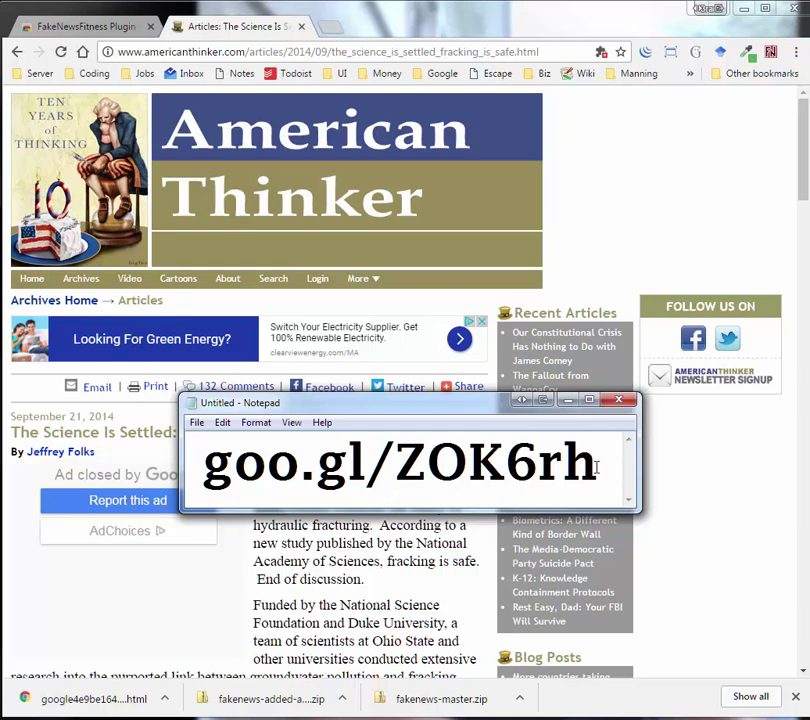
Step: Copy the short link goo.gl/ZOK6rh from Notepad and load it in the browser's FakeNewsFitness Plugin tab
left_click_drag(598, 465, 200, 463)
key("ctrl+c")
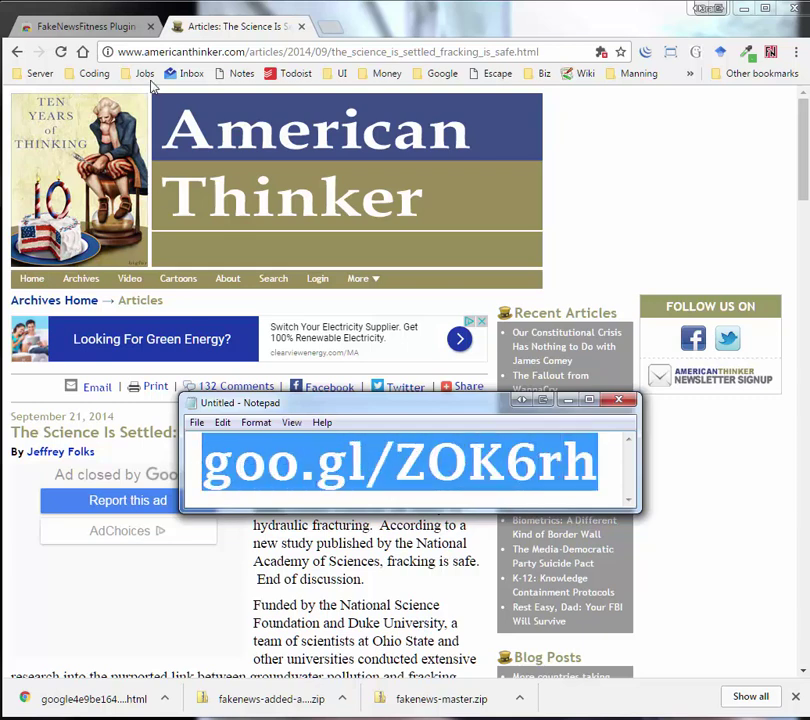
left_click(100, 26)
left_click(240, 51)
left_click(287, 52)
key("ctrl+a")
key("ctrl+v")
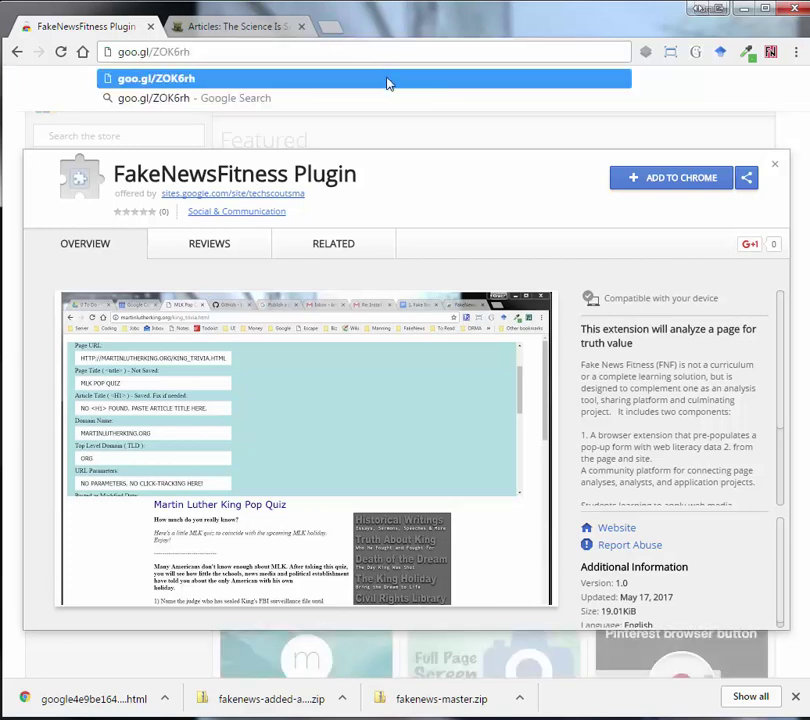
left_click(389, 80)
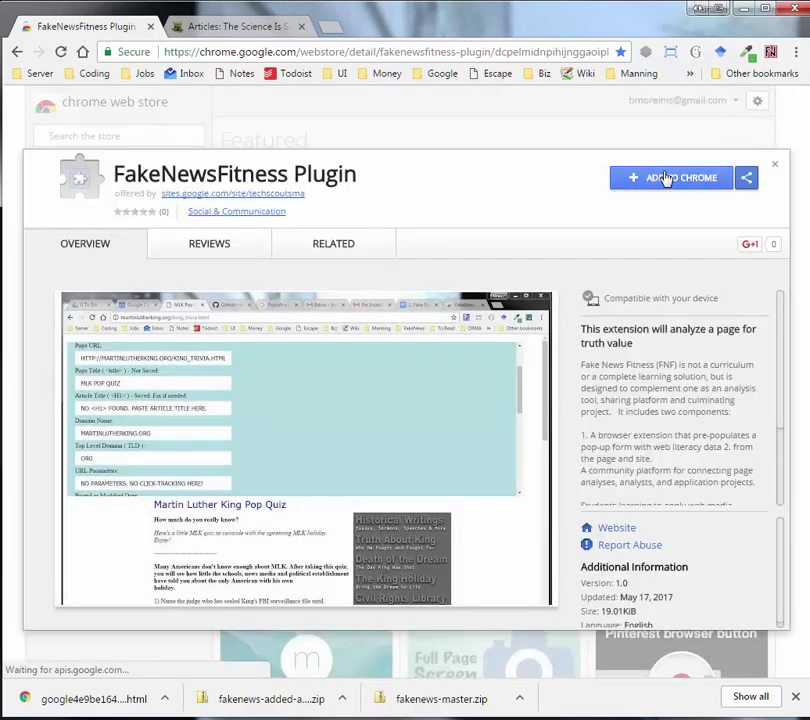
Step: Install the FakeNewsFitness Plugin extension from the web store and dismiss the installation notice
left_click(665, 177)
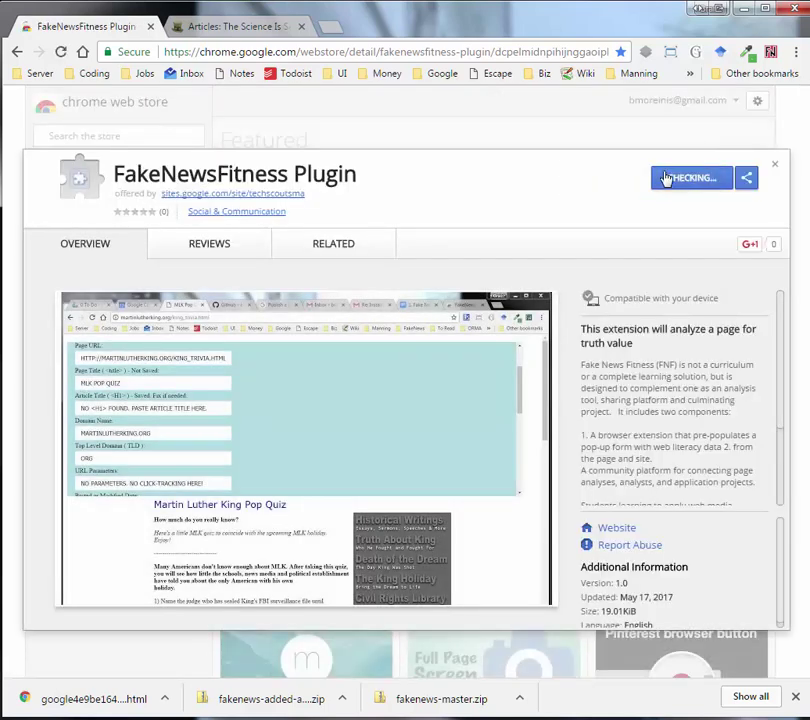
left_click(450, 204)
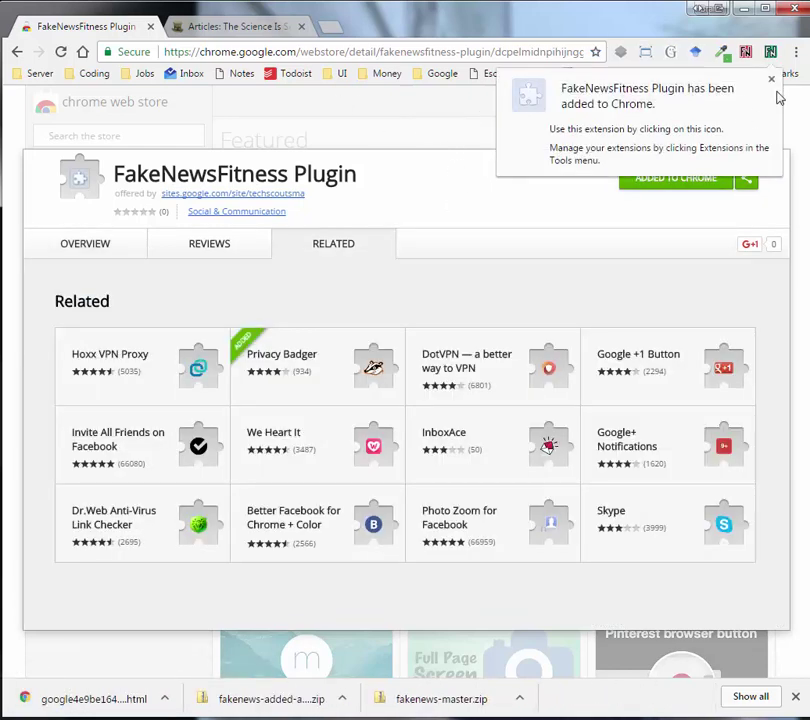
left_click(771, 79)
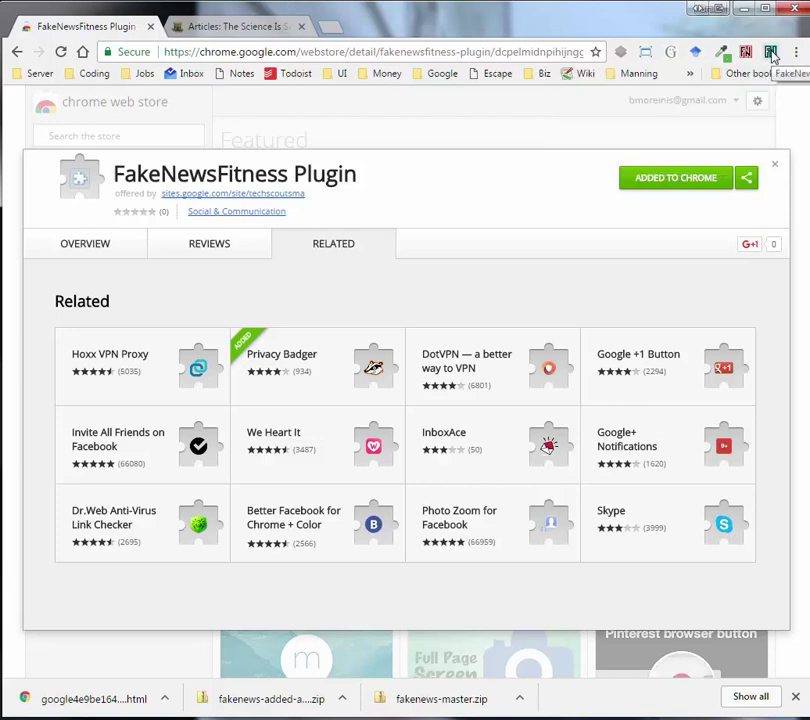
Step: Reload the American Thinker article and open the plugin's Page Check form on it with pre-filling switched on
left_click(237, 29)
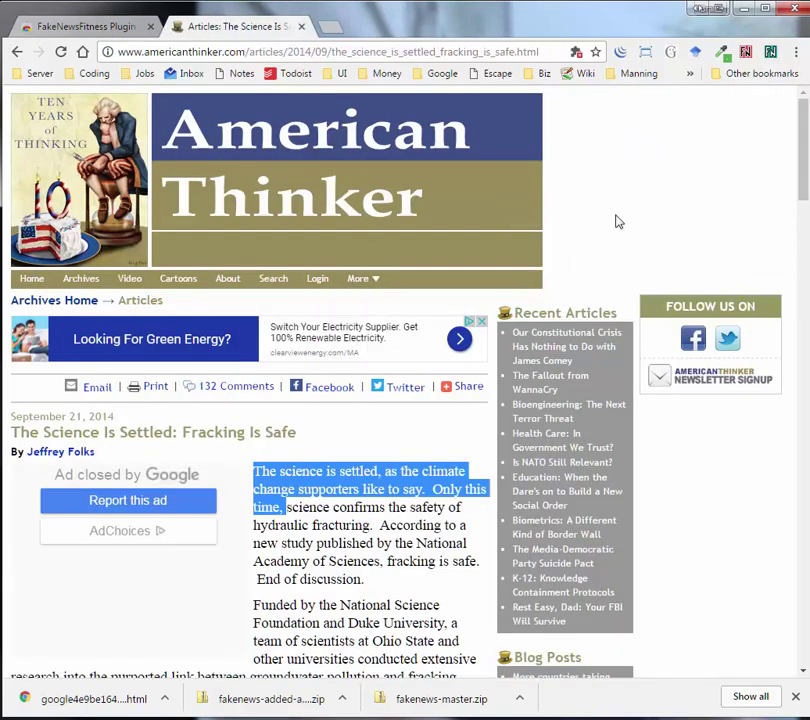
left_click(61, 52)
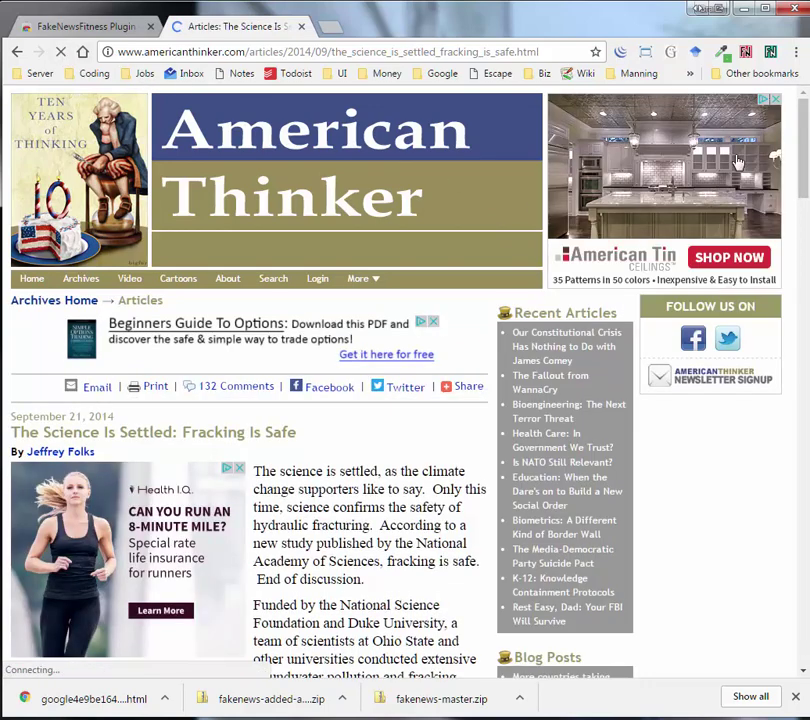
left_click(770, 54)
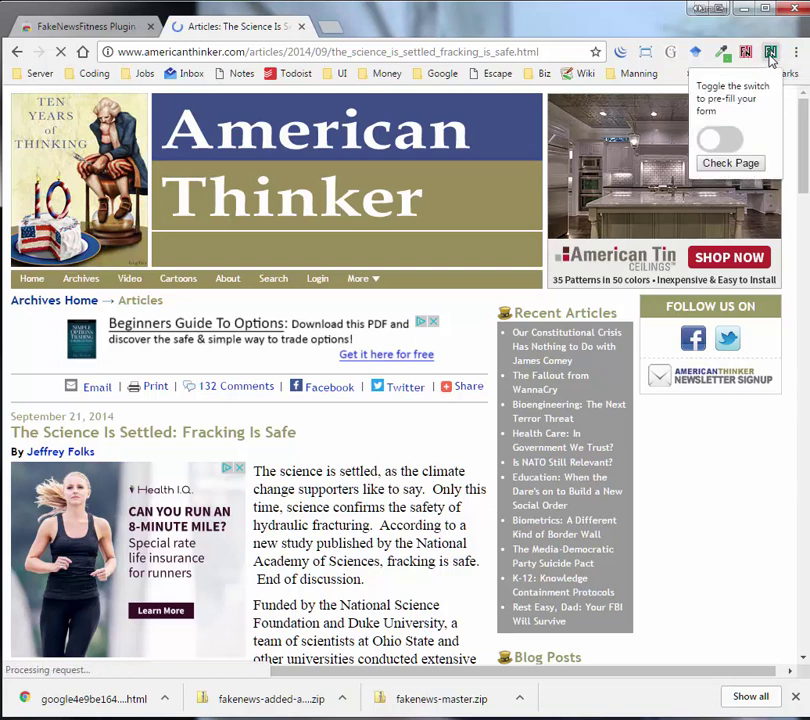
left_click(735, 145)
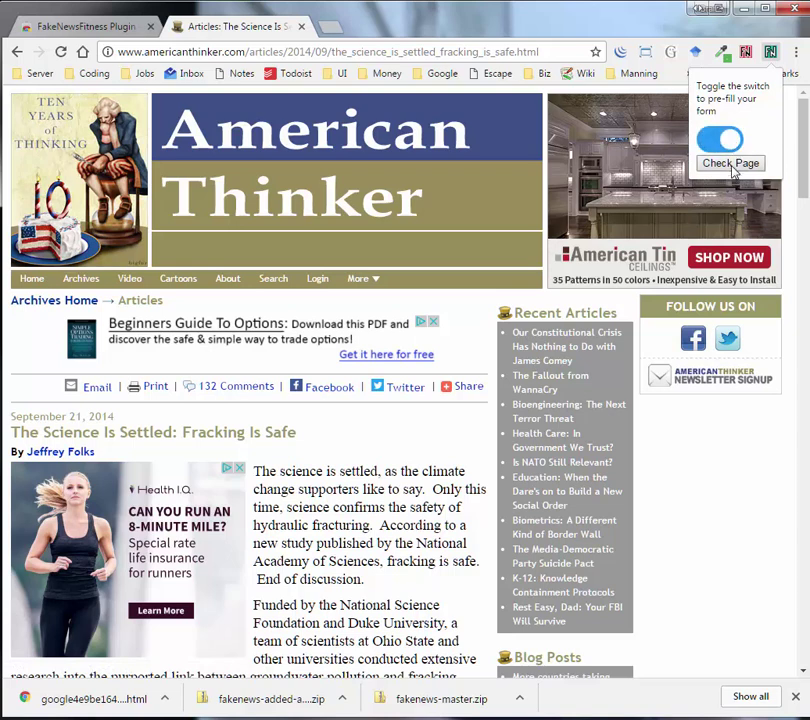
left_click(731, 164)
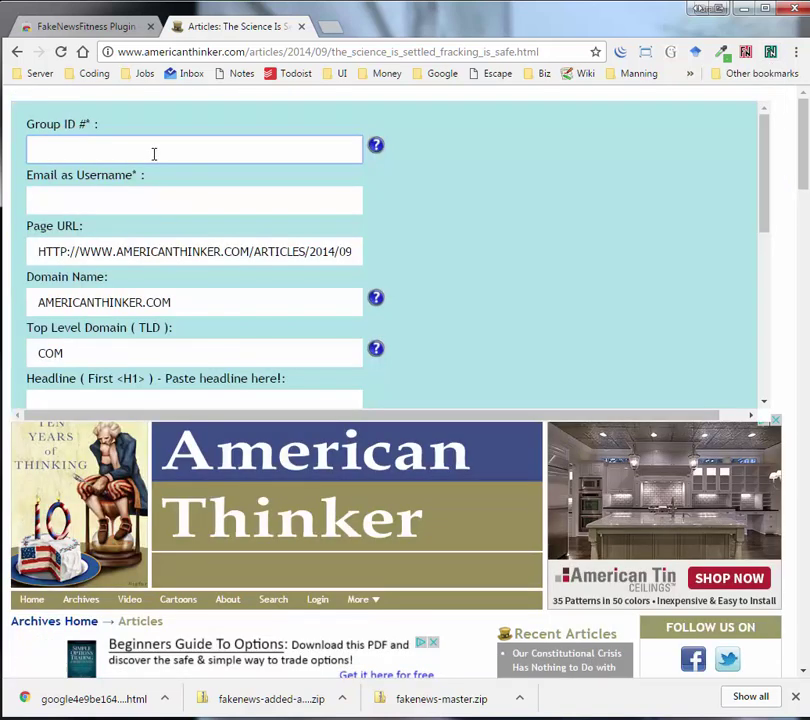
Step: Look up the class group's number on its Fake News Fitness page and enter 516 as the form's Group ID
left_click(375, 147)
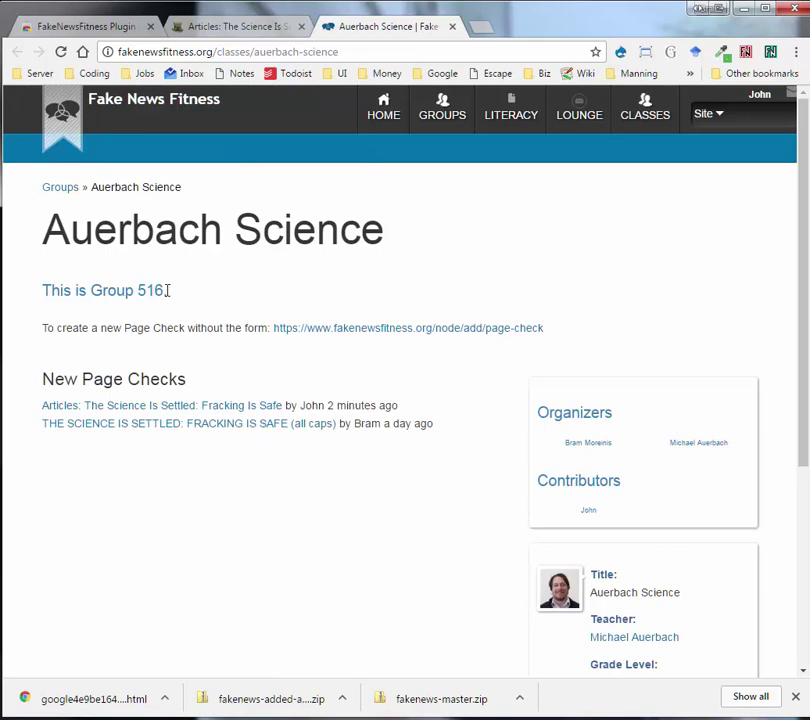
left_click(246, 29)
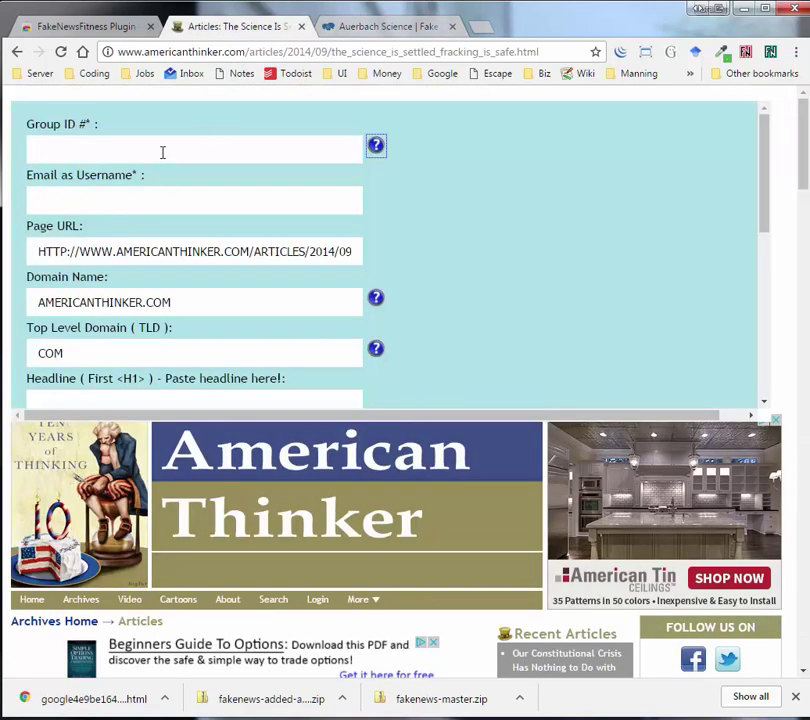
left_click(162, 152)
type("516")
Step: Copy the Extension ID from the Fake News Fitness user profile into the form's Email as Username field
left_click(125, 197)
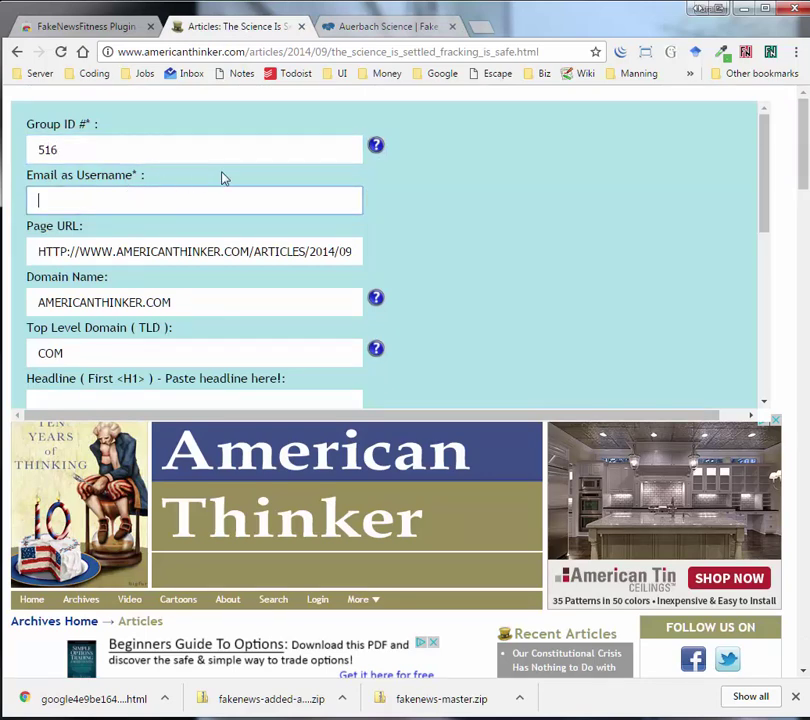
left_click(360, 30)
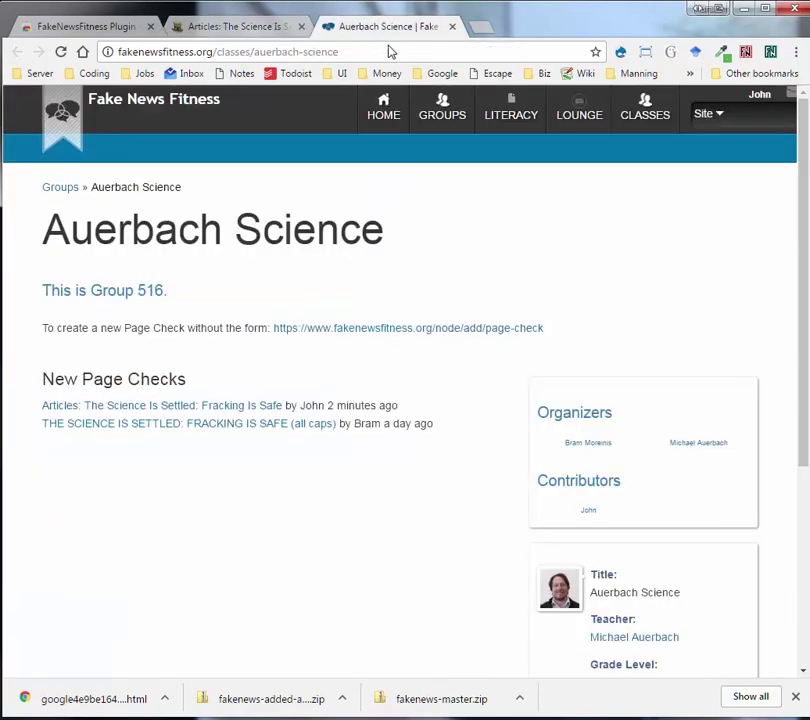
left_click(759, 100)
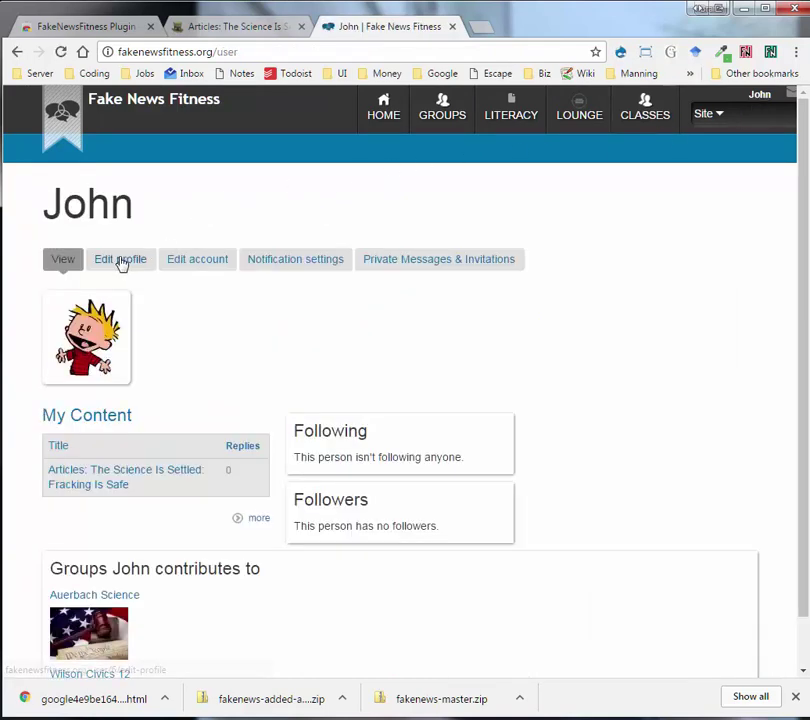
left_click(120, 259)
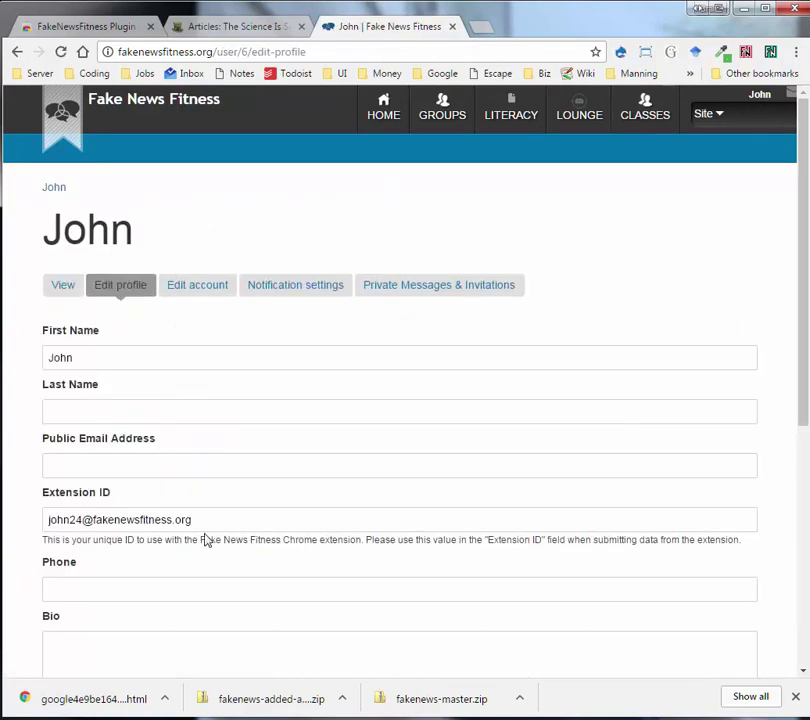
left_click_drag(213, 518, 44, 519)
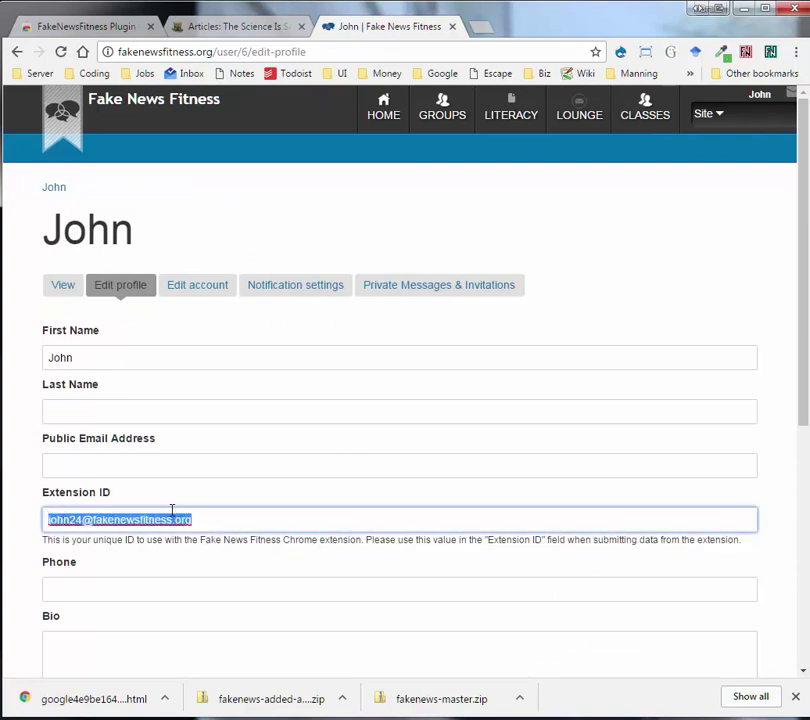
left_click(199, 290)
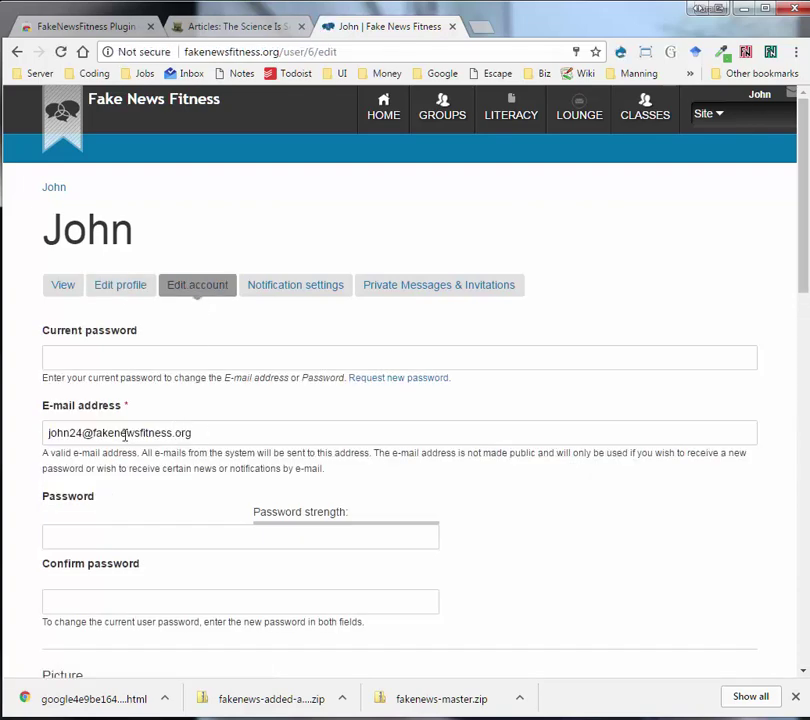
left_click(255, 27)
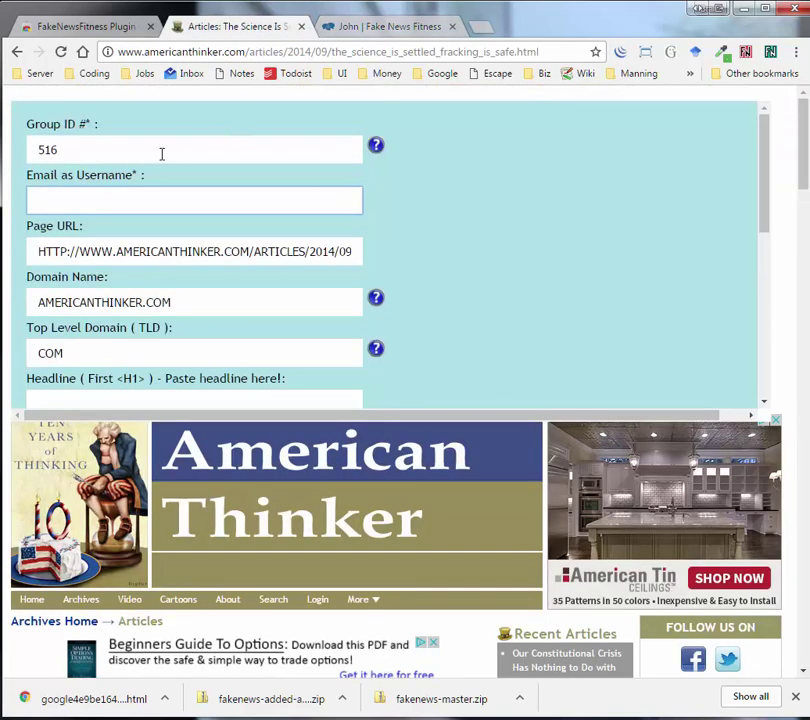
key("ctrl+v")
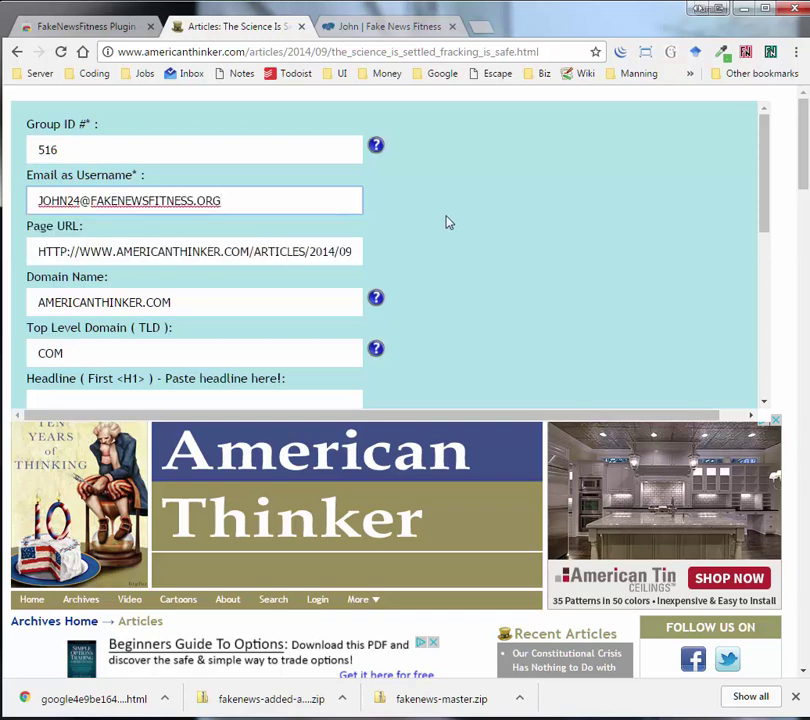
Step: Examine the form's pre-filled page URL, domain, top-level domain, title and date fields, and its empty headline and author fields
left_click(183, 229)
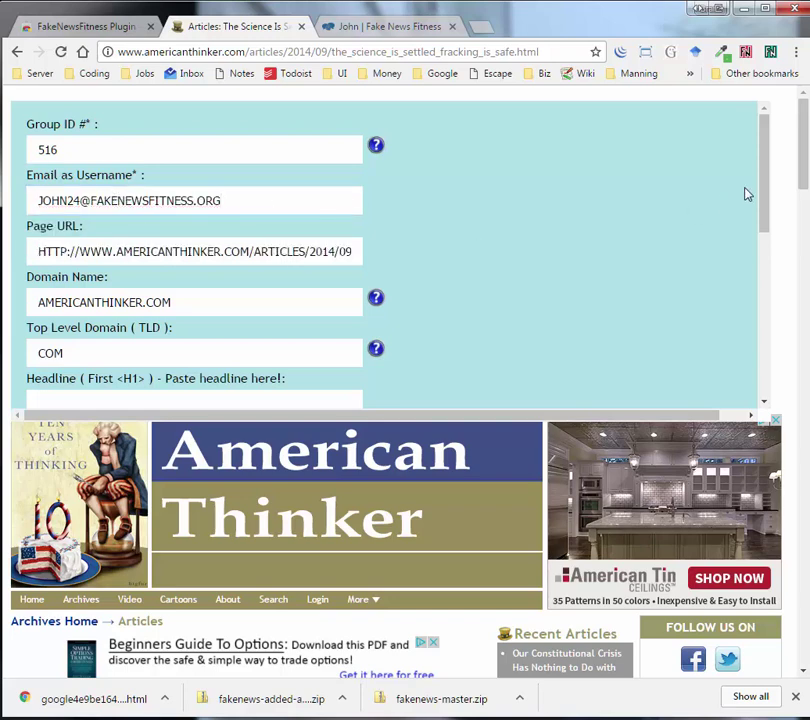
scroll(446, 215, "down", 2)
left_click(145, 213)
left_click(89, 264)
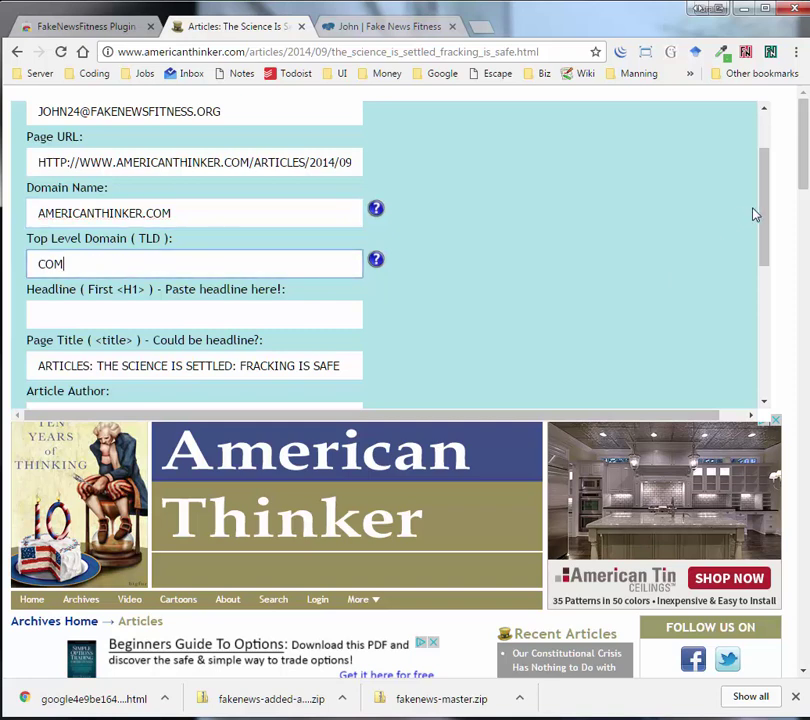
left_click_drag(767, 213, 763, 258)
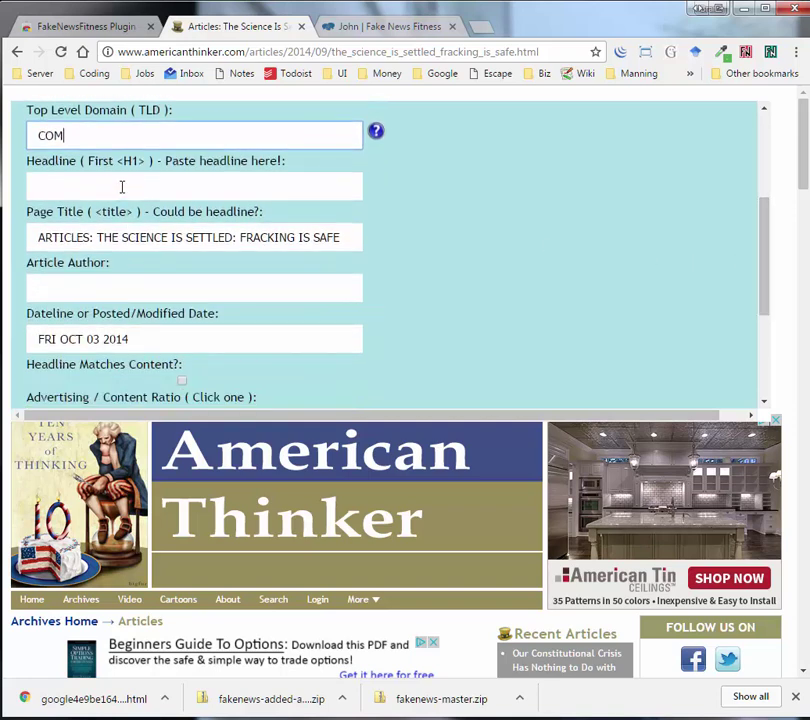
left_click(120, 184)
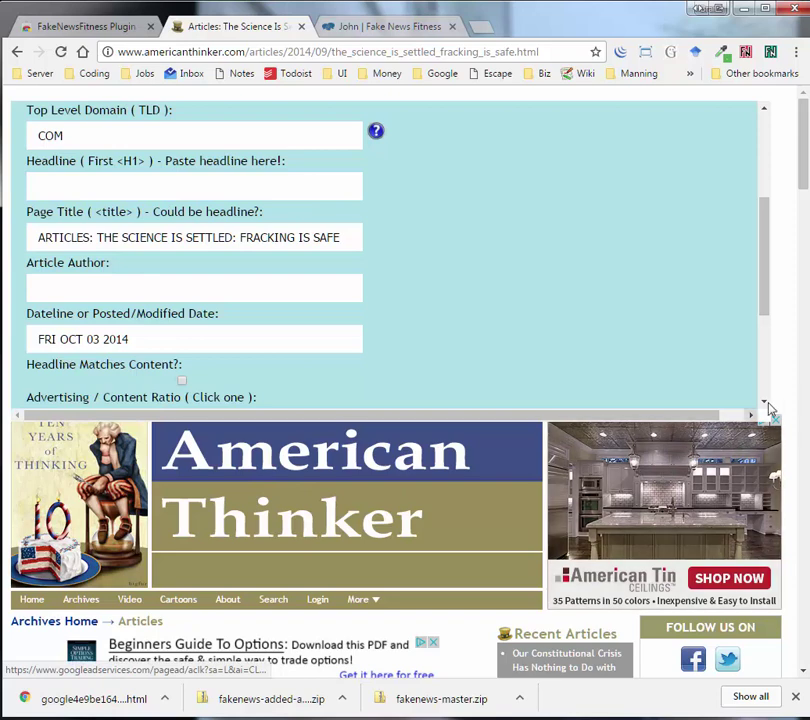
left_click_drag(761, 306, 790, 327)
mouse_move(801, 166)
left_mouse_down()
mouse_move(803, 211)
mouse_move(803, 163)
left_mouse_up()
left_click_drag(763, 235, 758, 174)
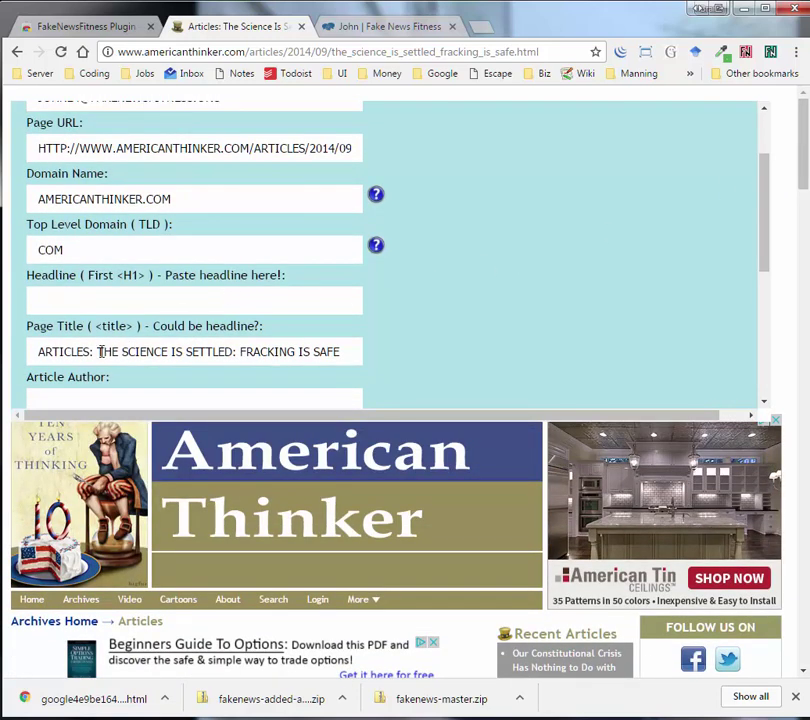
Step: Copy "THE SCIENCE IS SETTLED: FRACKING IS SAFE" from the Page Title field into the Headline field
left_click_drag(98, 351, 343, 348)
key("ctrl+c")
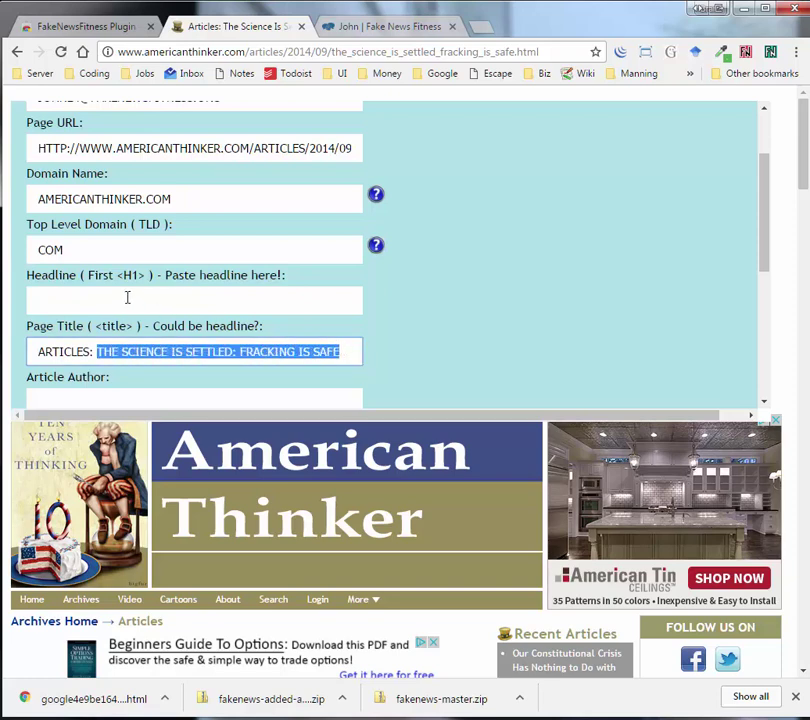
left_click(127, 297)
key("ctrl+v")
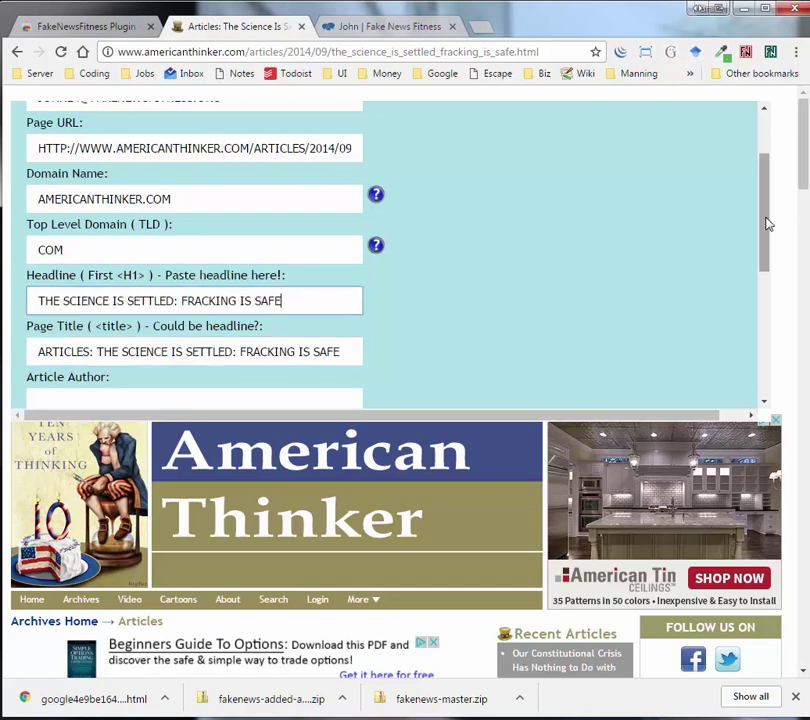
Step: Fill in the Article Author with the name in the article's byline and set the dateline to SEPTEMBER 21, 2014
scroll(756, 271, "down", 2)
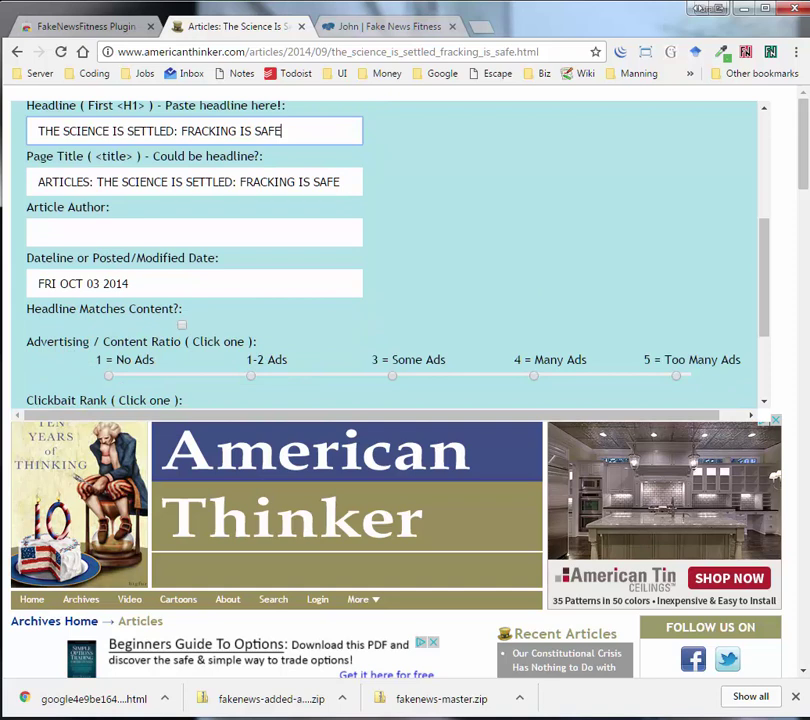
scroll(237, 428, "down", 3)
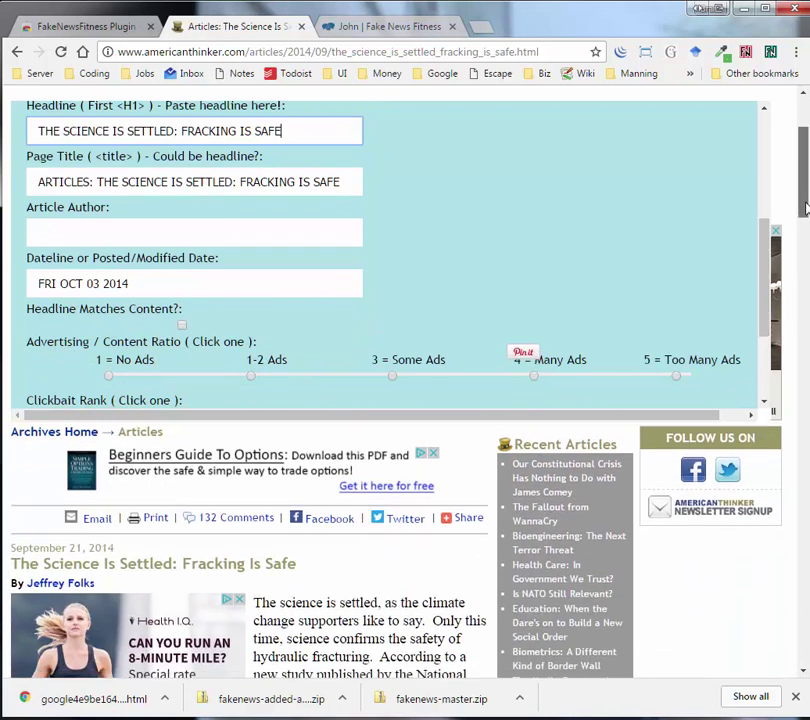
left_click_drag(96, 507, 33, 508)
left_click(72, 233)
type("JEFFREY FOLKS")
left_click_drag(114, 471, 10, 471)
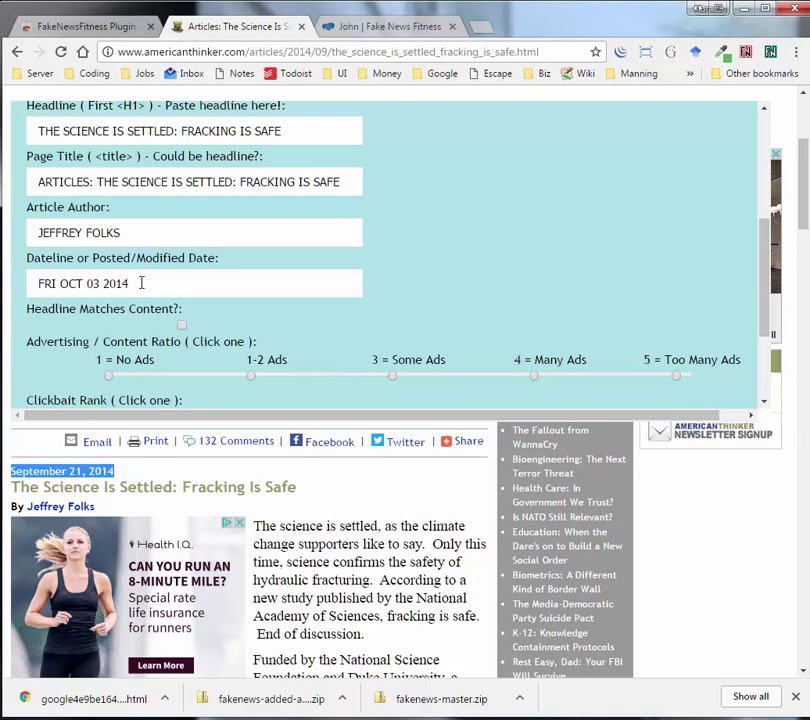
left_click_drag(141, 283, 14, 281)
type("SEPTEMBER 21, 2014")
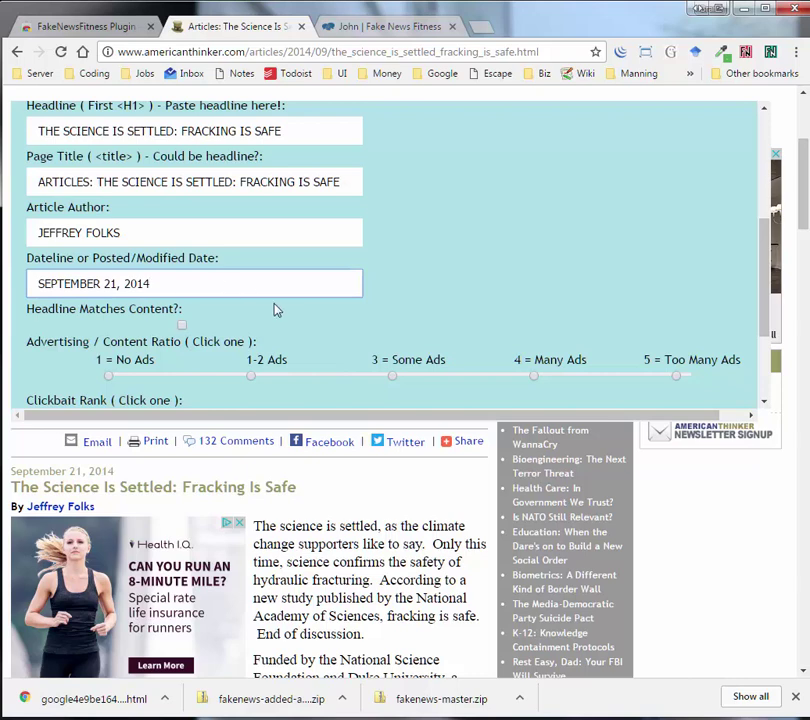
Step: Mark the headline as matching the content and rate Advertising / Content Ratio "4 = Many Ads" and Clickbait Rank "2 = Some Bait Markers"
left_click(182, 326)
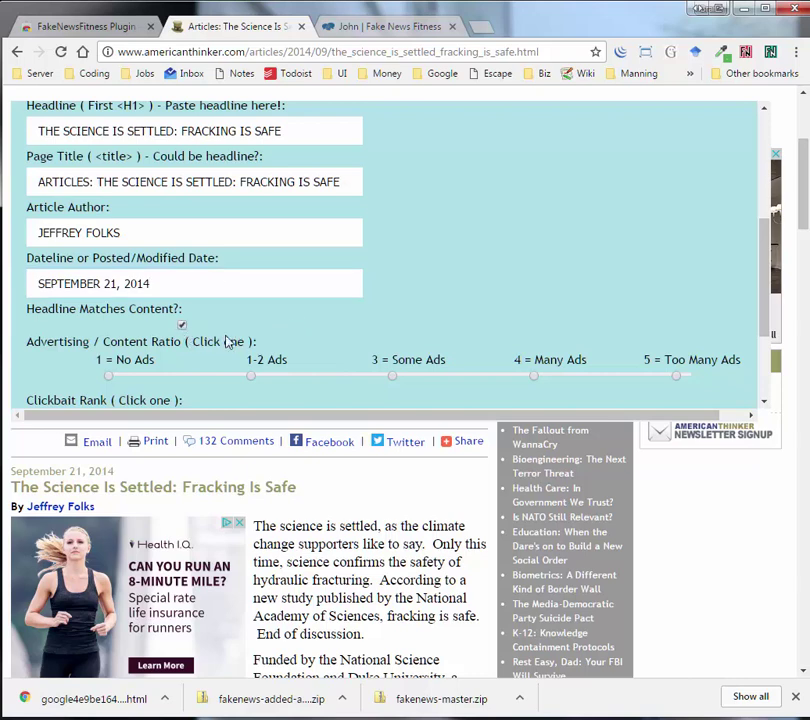
scroll(767, 311, "down", 2)
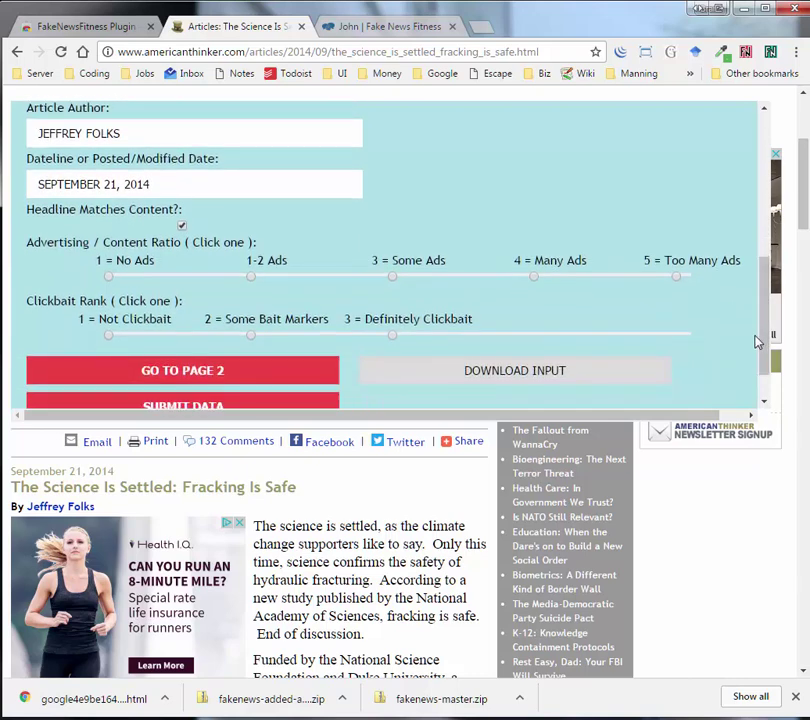
left_click(534, 278)
scroll(770, 300, "down", 1)
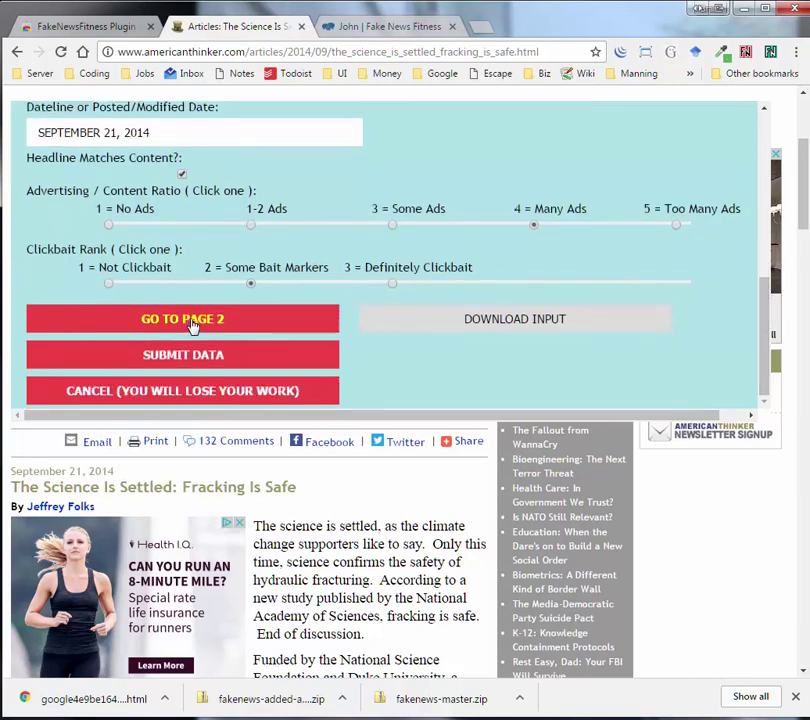
Step: On page 2 of the form, add the slideshare.net URL behind the article's "available online" link to the Page Links
left_click(193, 322)
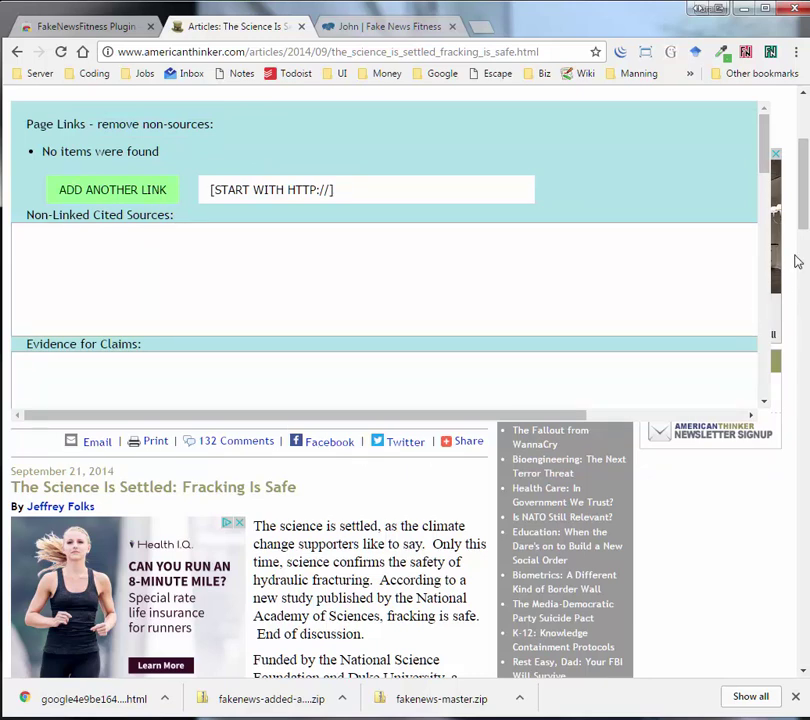
scroll(190, 470, "down", 4)
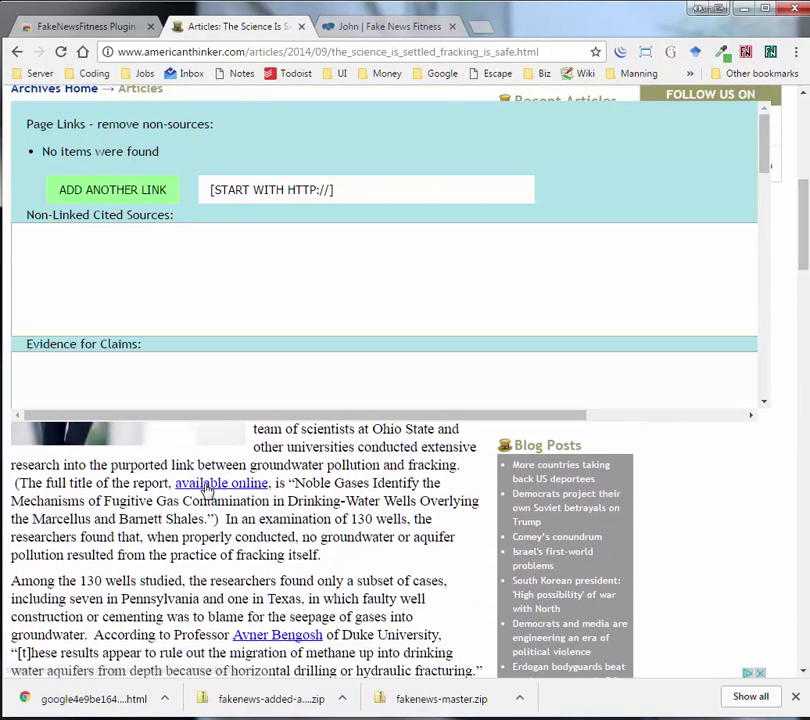
right_click(210, 487)
left_click(255, 560)
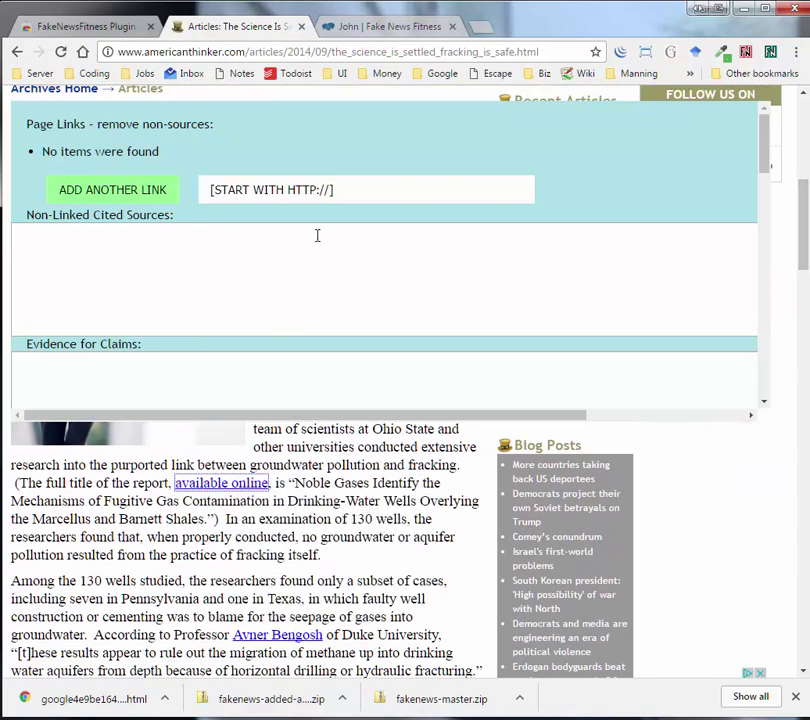
left_click_drag(350, 187, 197, 188)
type("http://www.slideshare.net/MarcellusDN/study-fugitive-methane-in-marcellusbarnett-from-well-casings-not-fracking?redirected_from=save_on_embed")
left_click(120, 196)
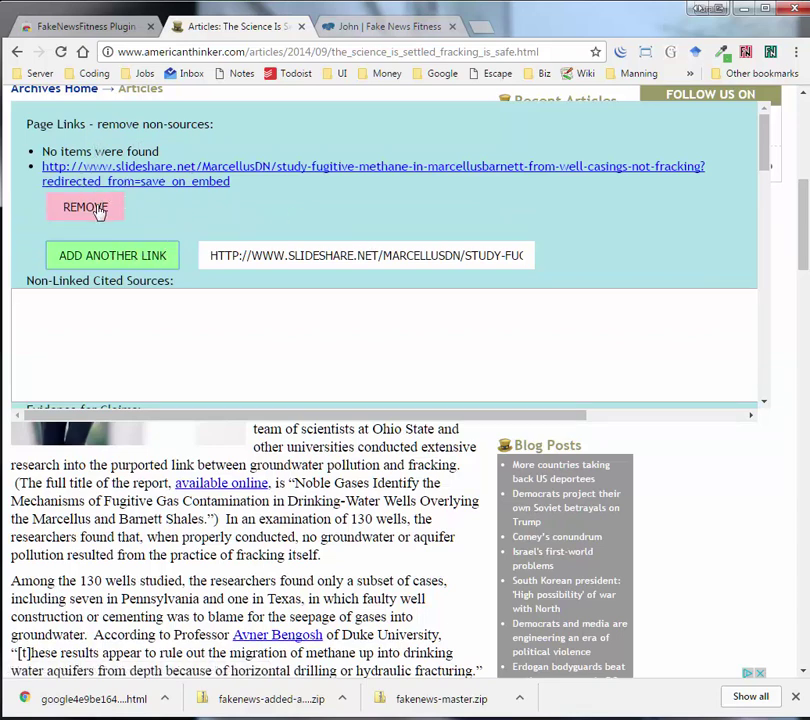
Step: Examine page 2's Page Links list, WHOIS Lookup details, and the bias and trust rating scales
left_click_drag(167, 153, 43, 150)
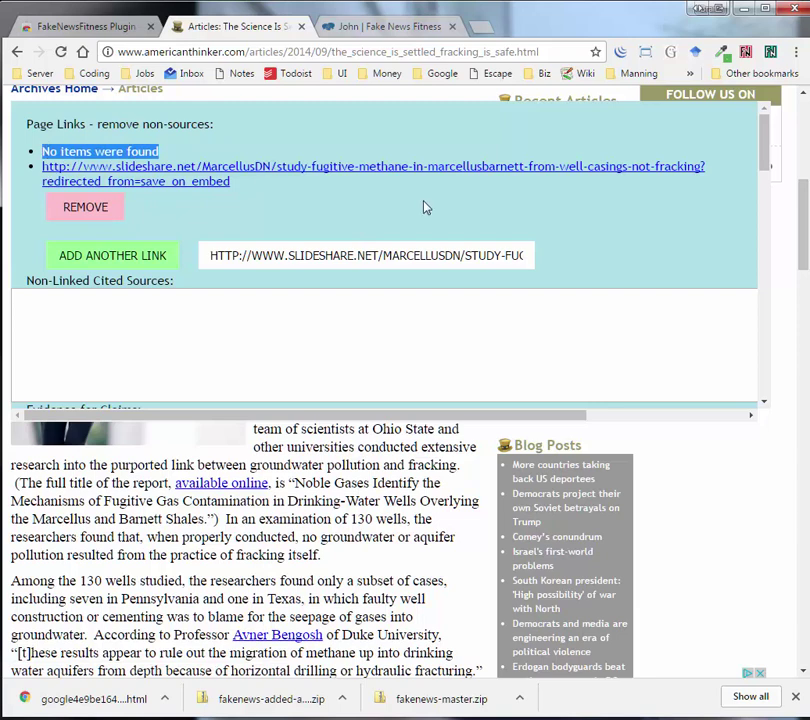
scroll(608, 239, "down", 5)
scroll(520, 245, "down", 3)
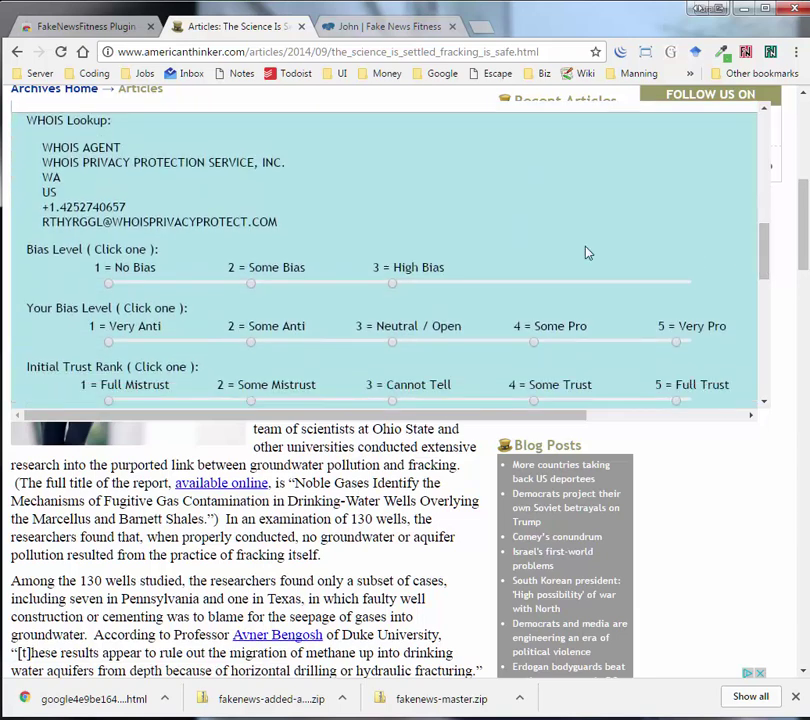
left_click_drag(37, 152, 285, 222)
left_click_drag(764, 250, 773, 137)
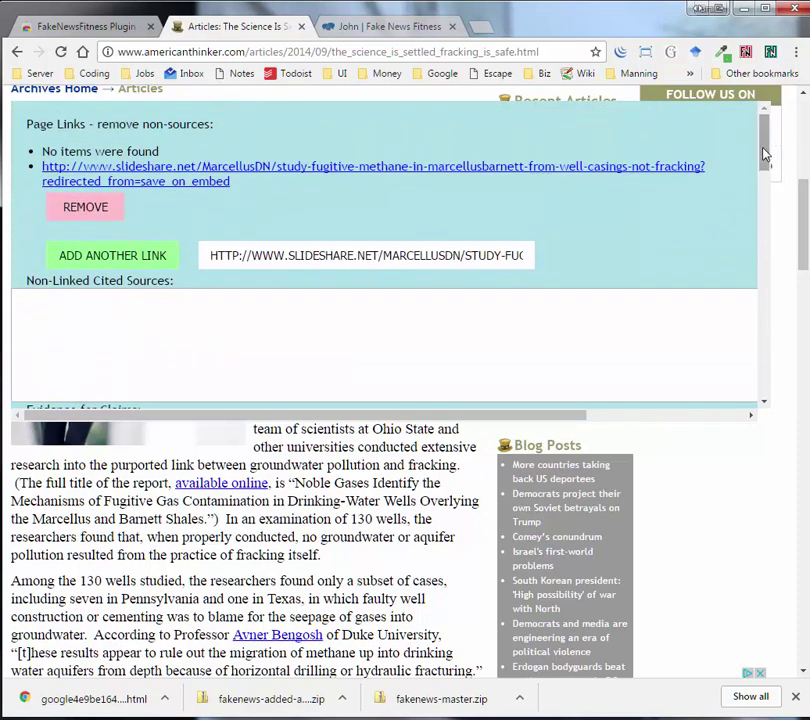
mouse_move(764, 155)
left_mouse_down()
mouse_move(761, 179)
mouse_move(757, 154)
left_mouse_up()
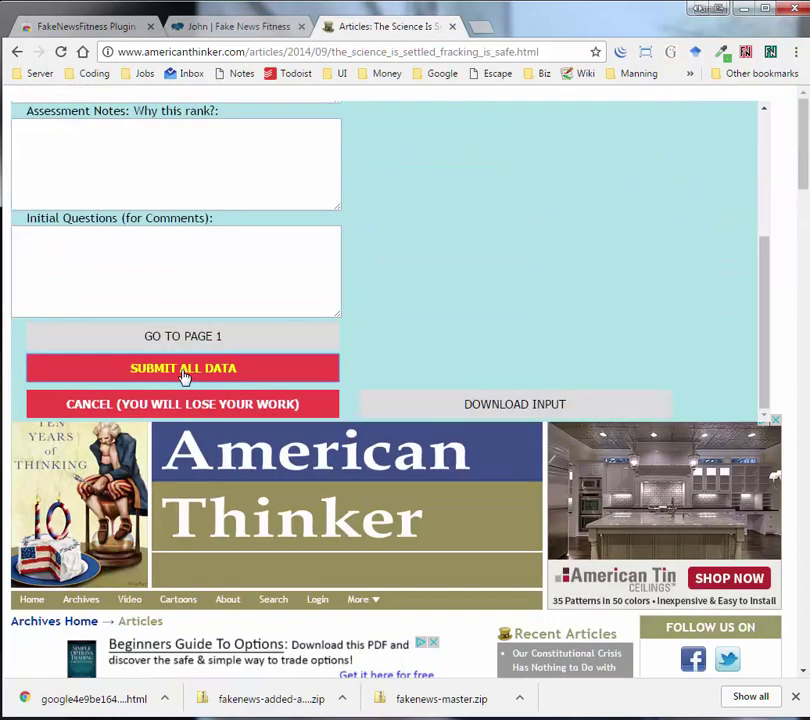
Step: Submit all the Page Check data and open the science class's group page on the Fake News Fitness site
left_click(183, 372)
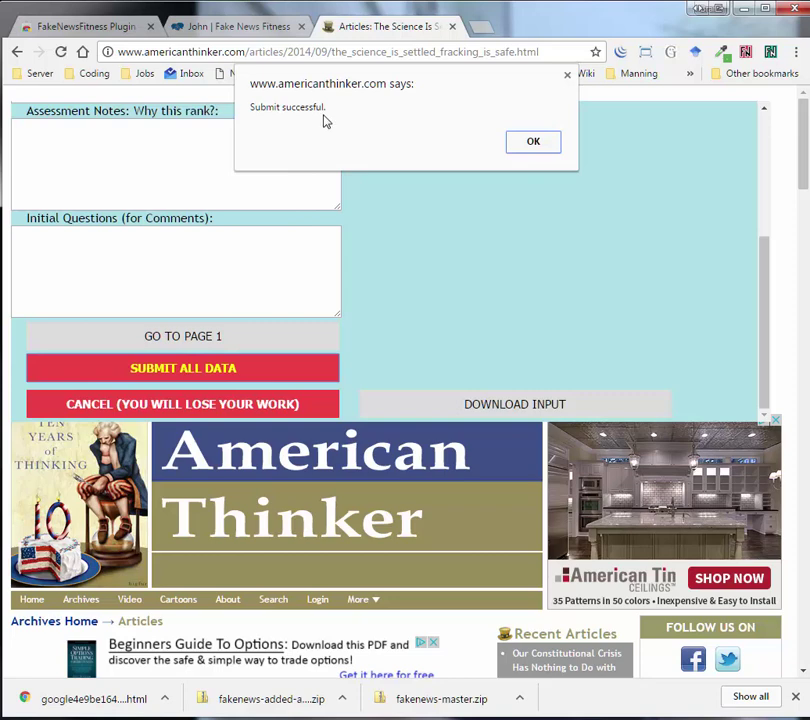
left_click(237, 28)
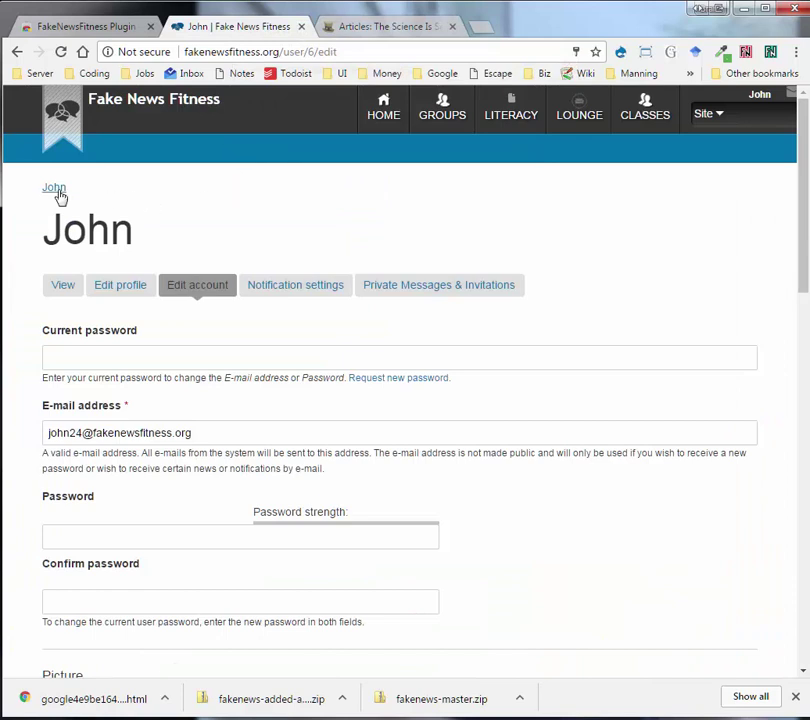
left_click(655, 103)
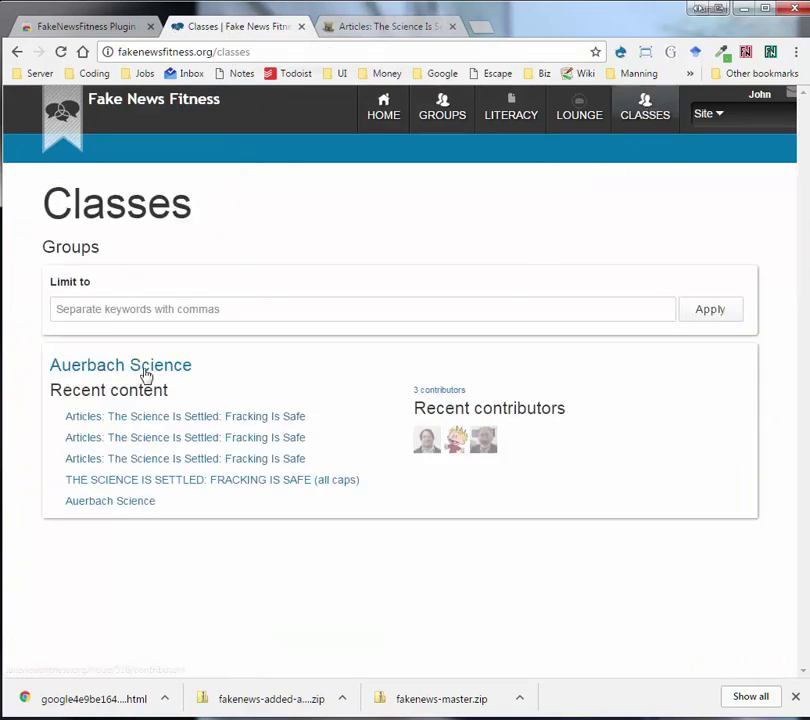
left_click(145, 368)
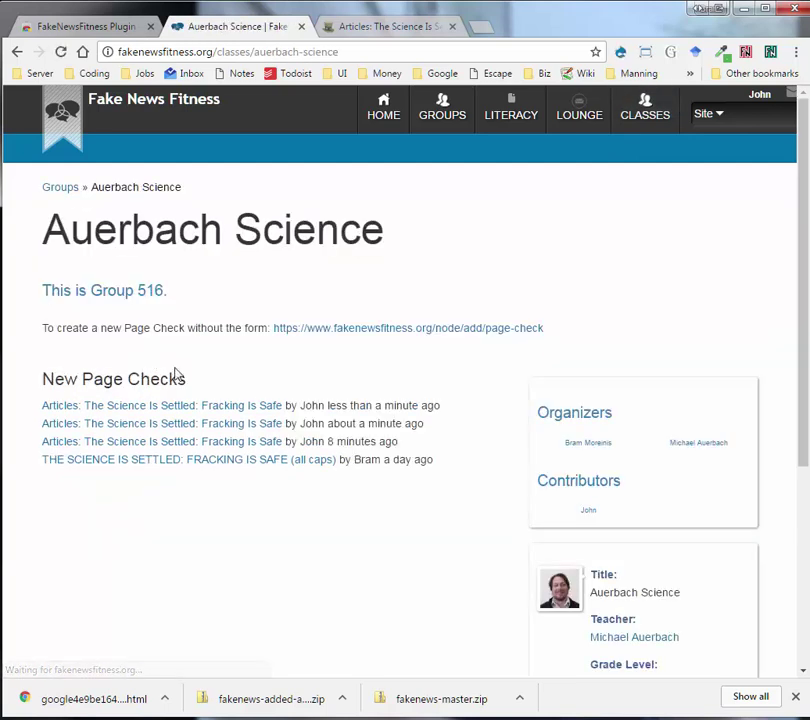